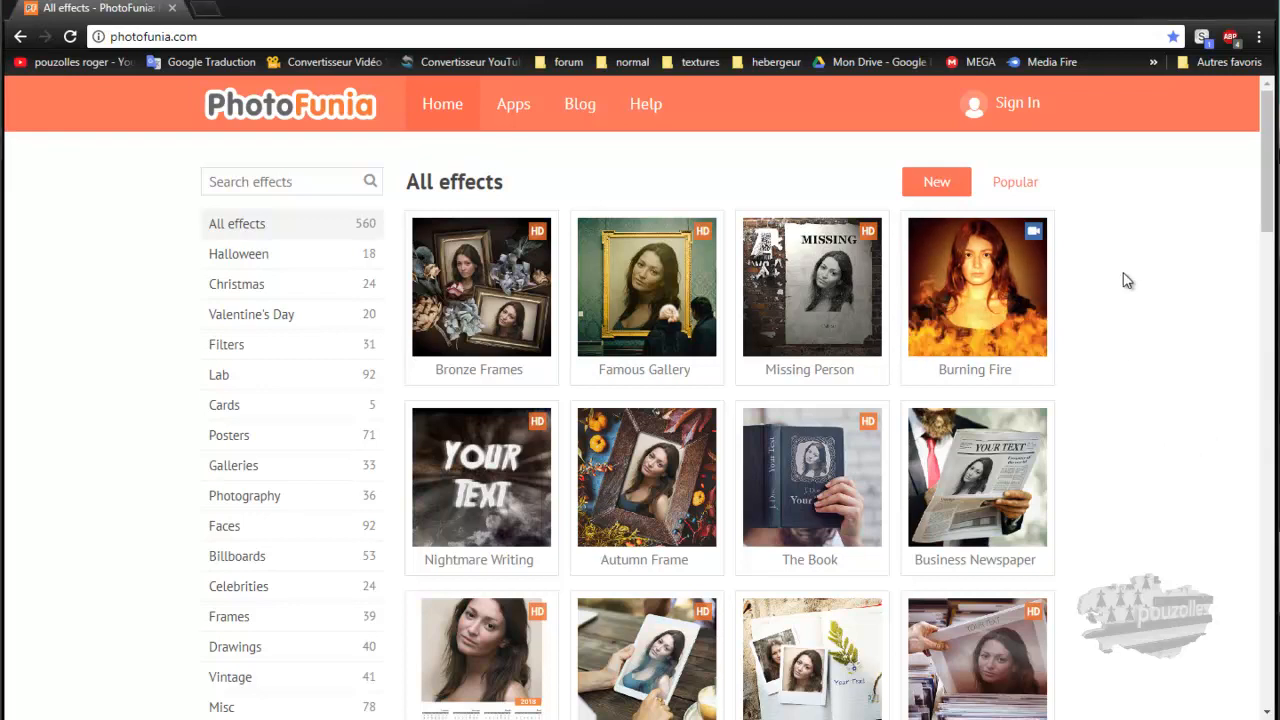
Look through the effects catalogue and open the Bronze Frames effect from the All effects category
scroll(1127, 281, "down", 3)
scroll(1127, 281, "down", 3)
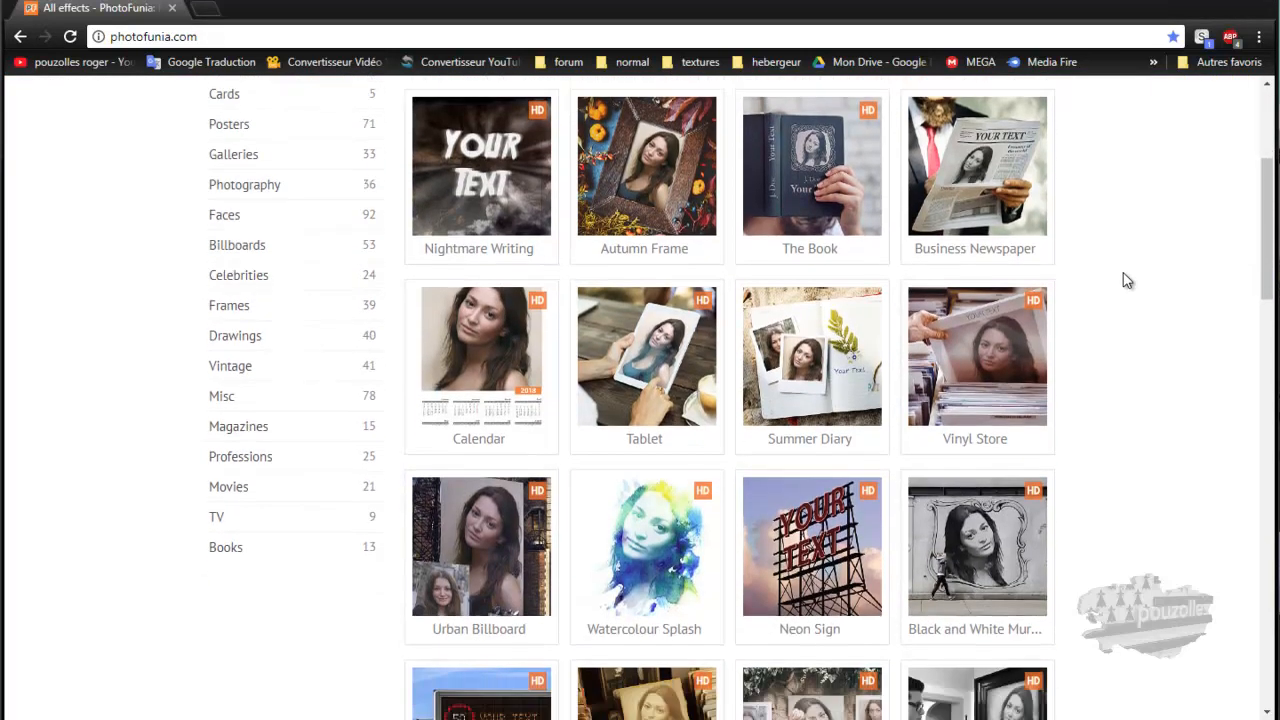
scroll(1127, 281, "down", 1)
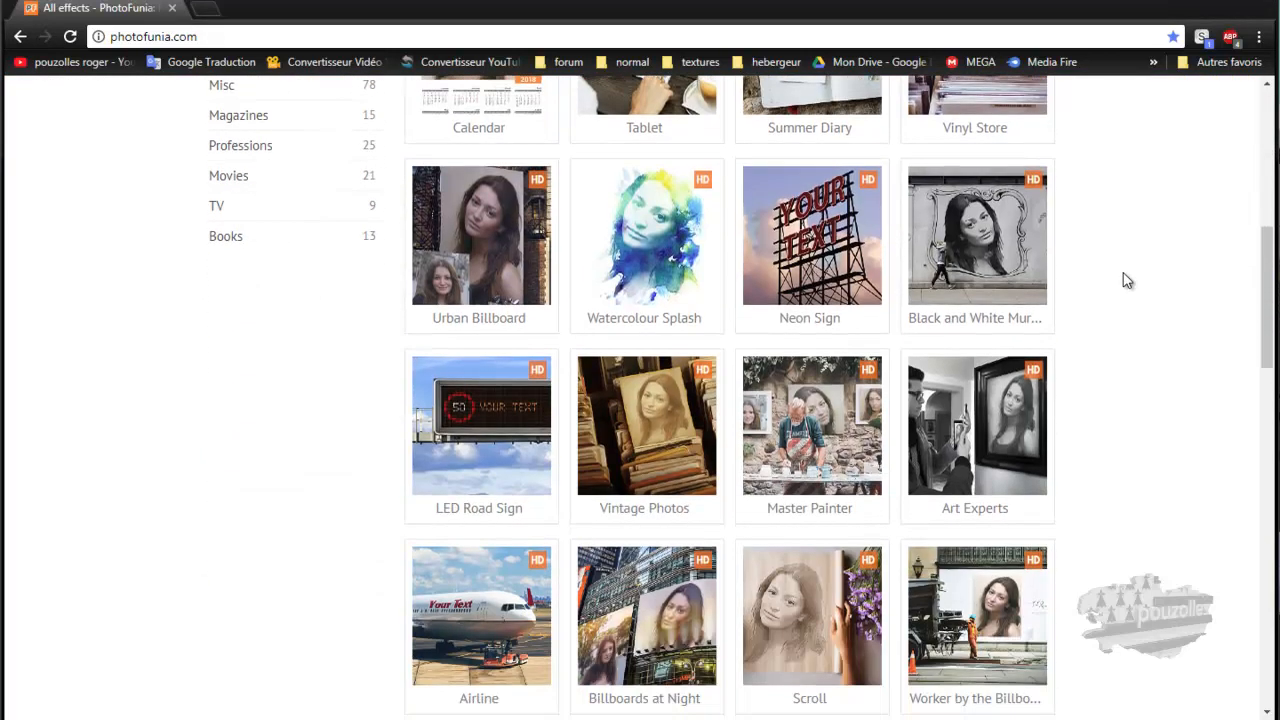
scroll(1127, 281, "down", 4)
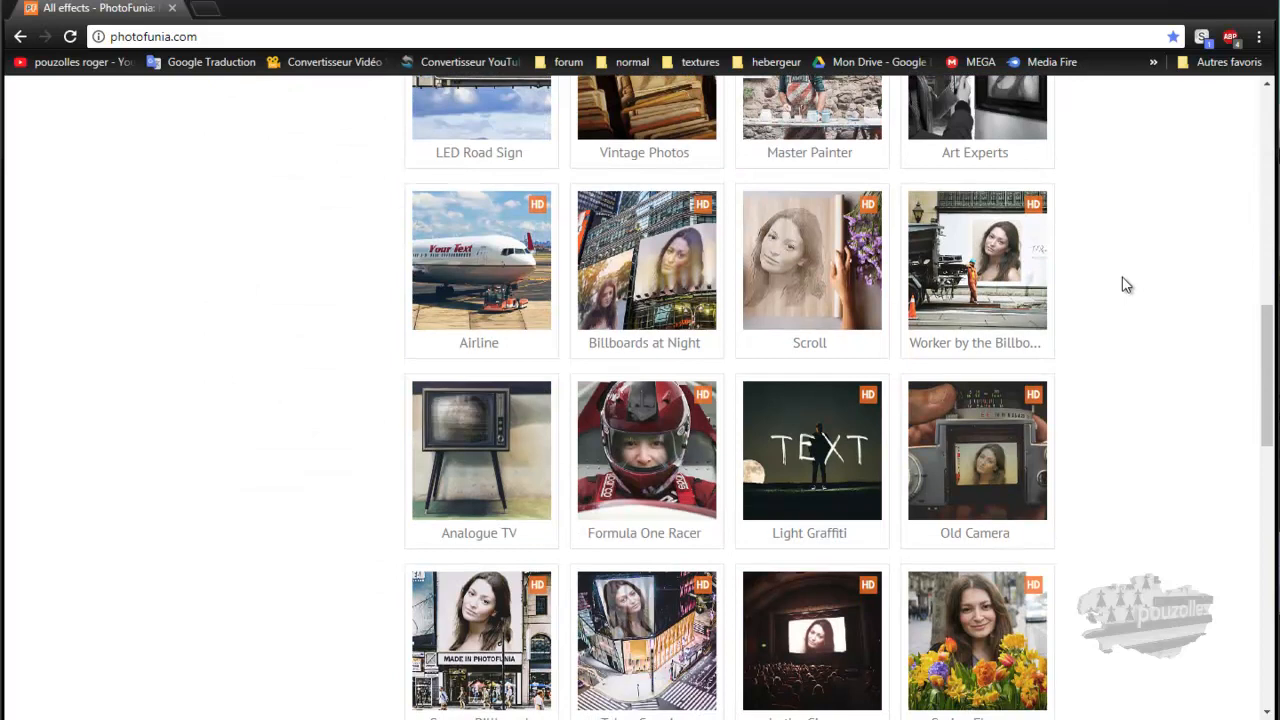
scroll(1127, 292, "up", 10)
scroll(1127, 292, "down", 1)
scroll(1127, 292, "up", 1)
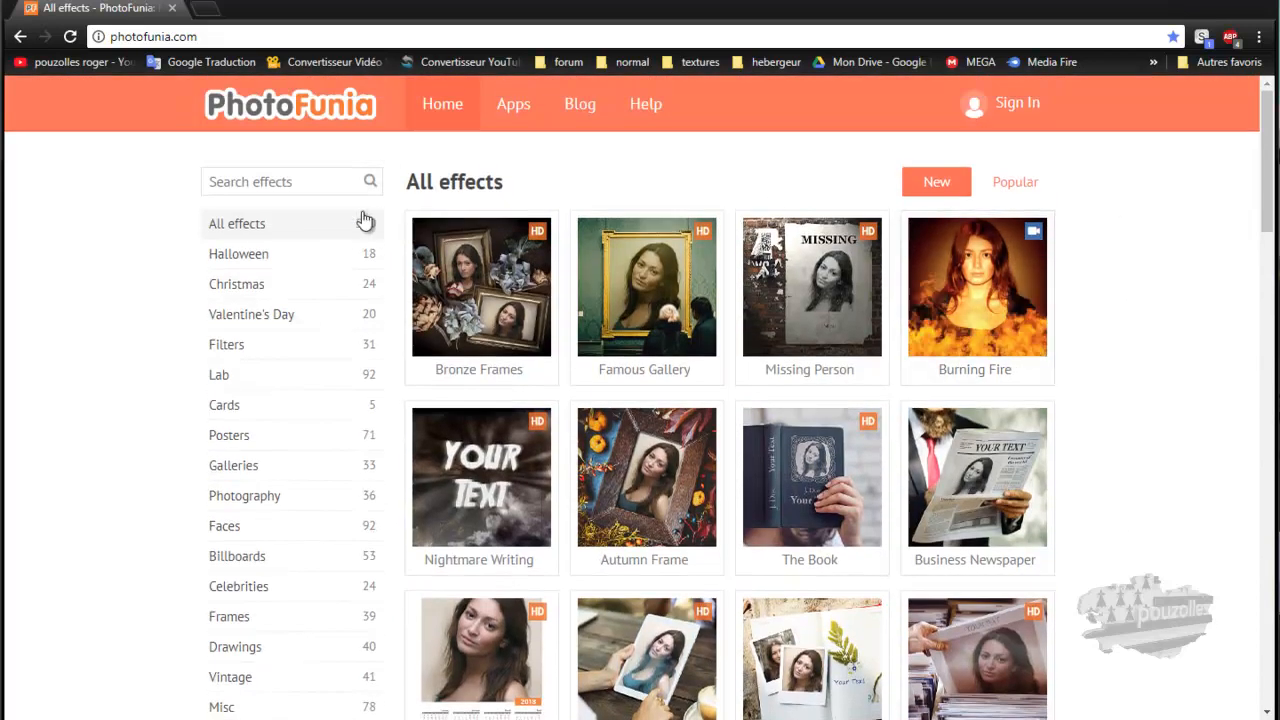
left_click(255, 225)
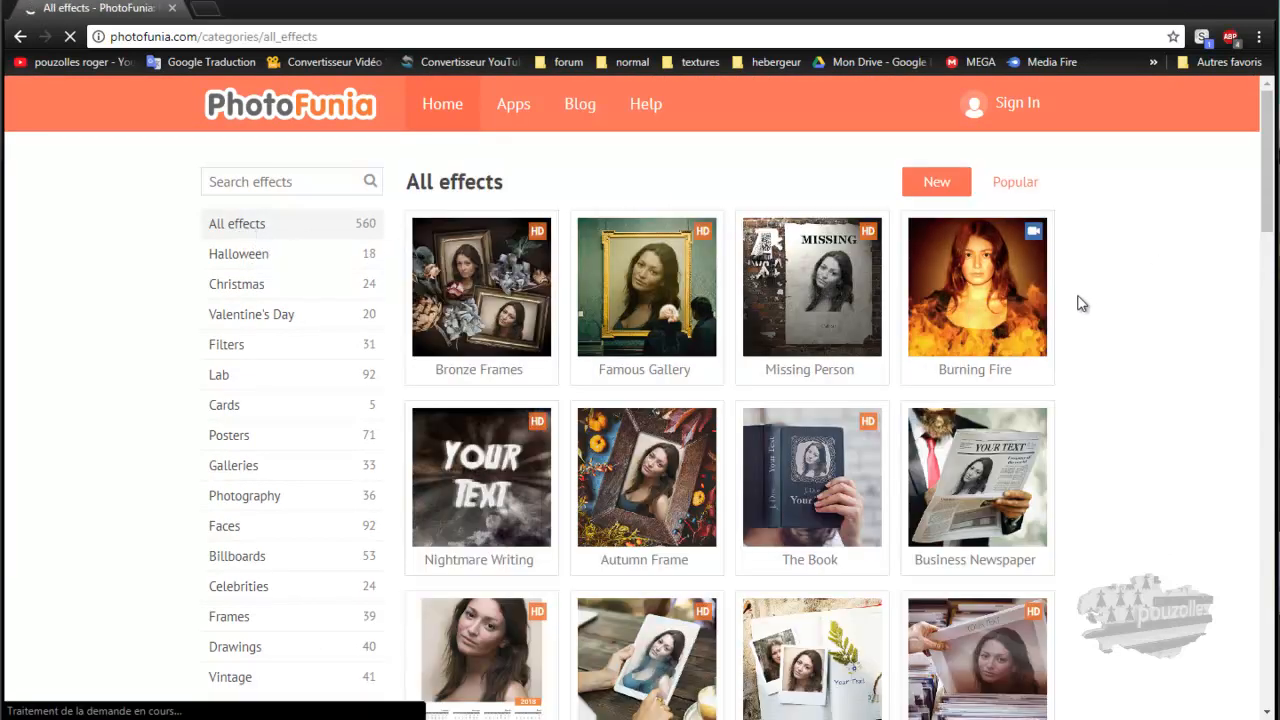
left_click(460, 287)
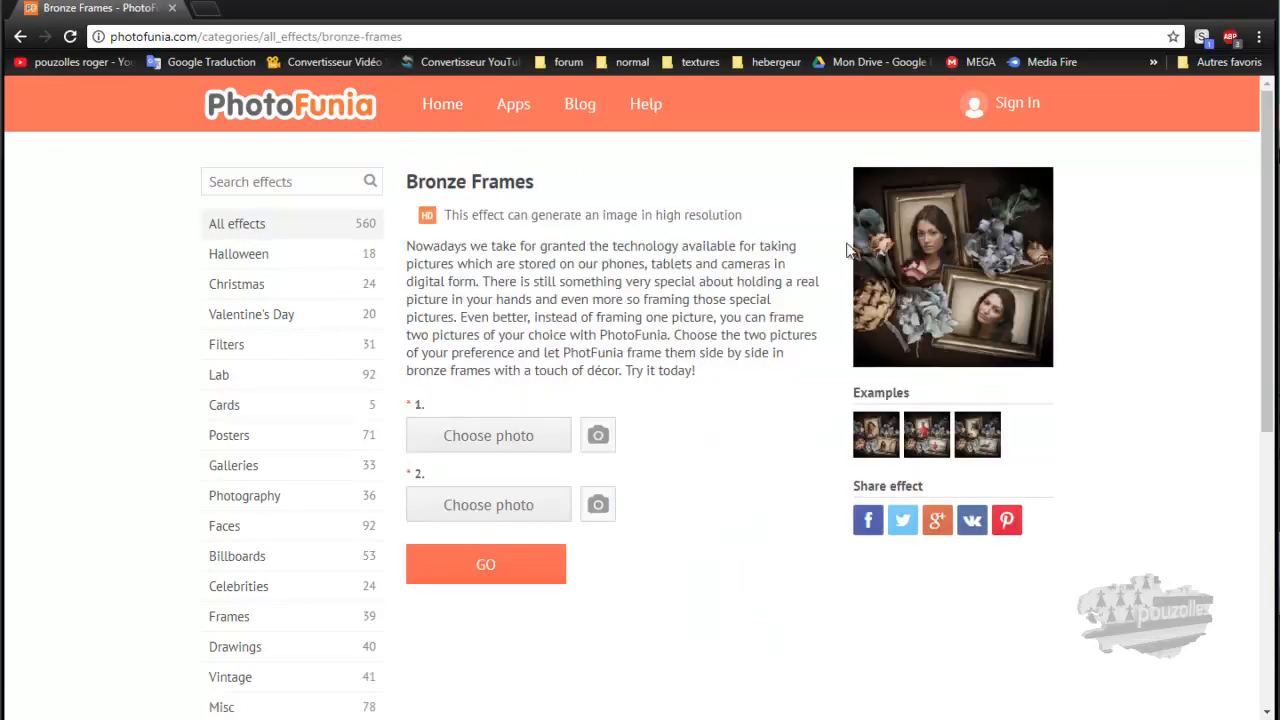
Upload stylish-party-makeup from the PC's Images folder as photo 1 and accept the proposed crop area
left_click(490, 441)
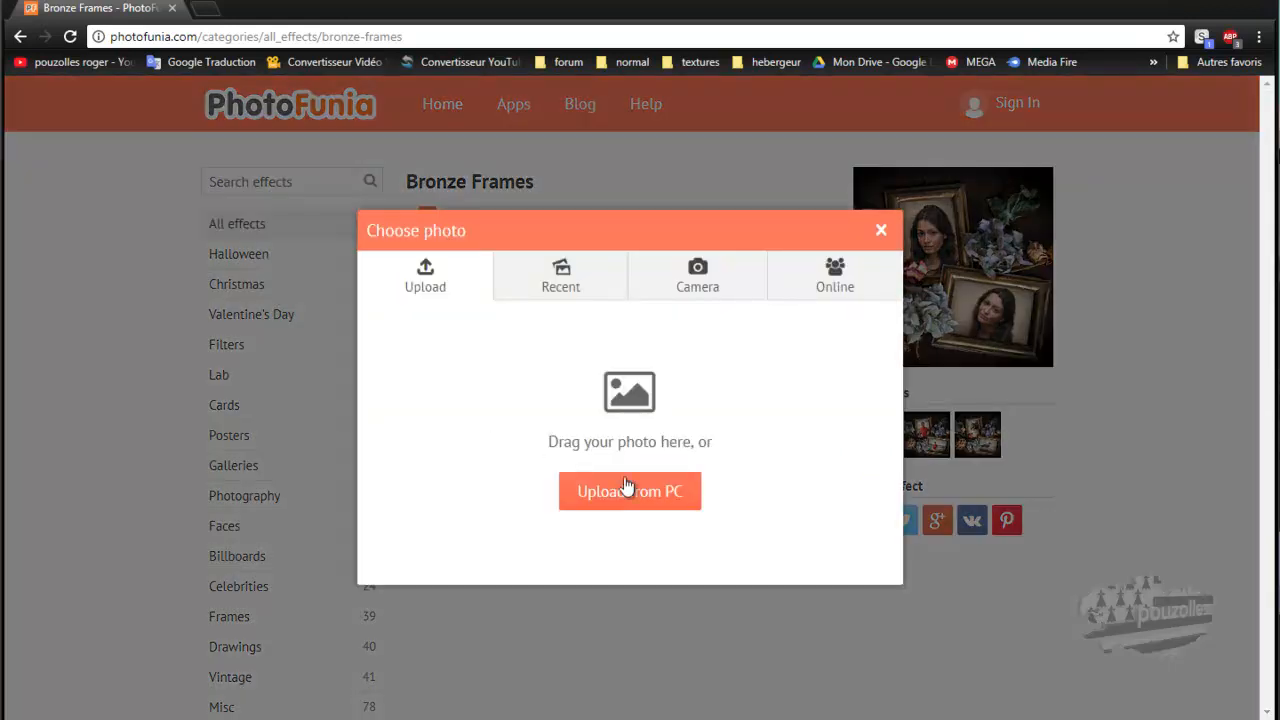
left_click(641, 497)
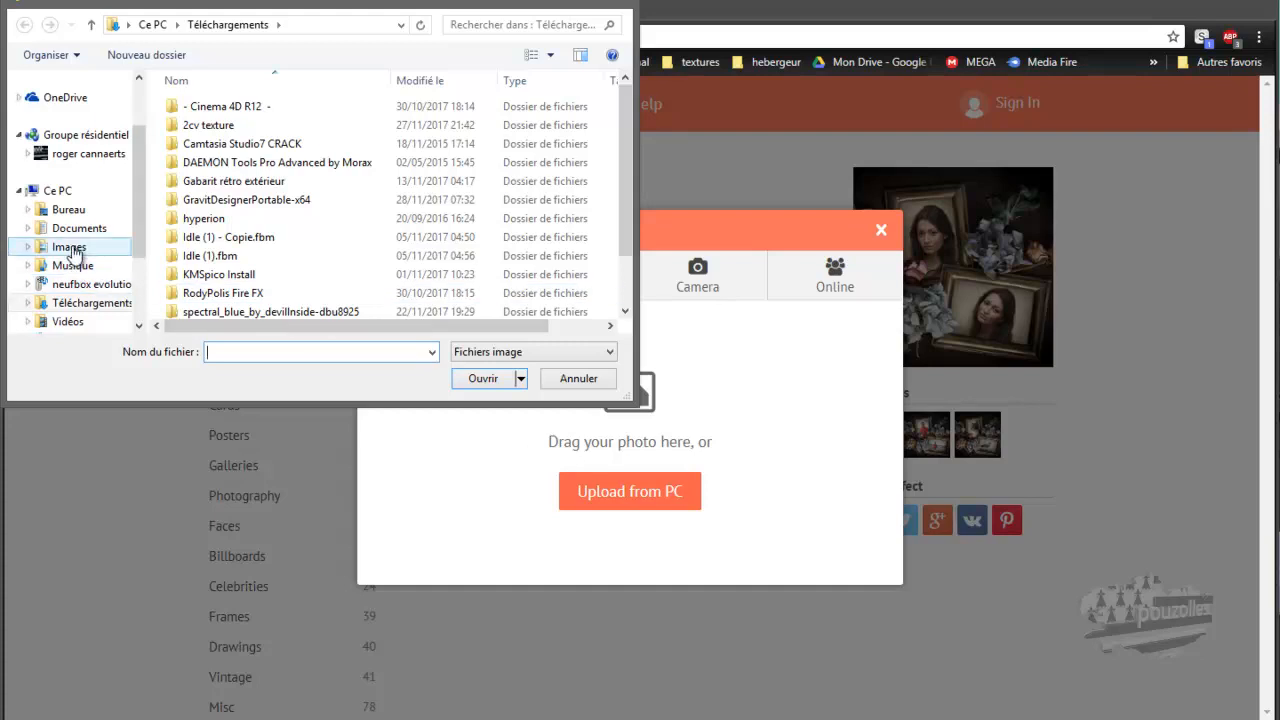
left_click(72, 249)
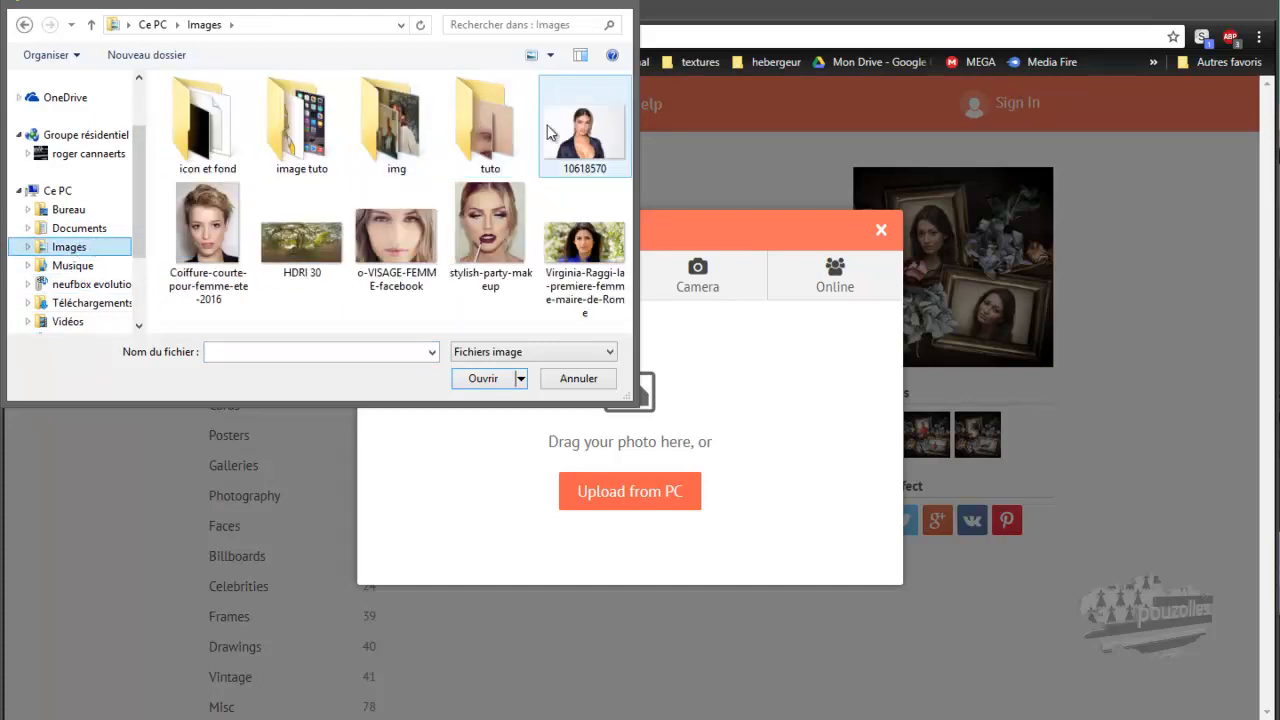
left_click(487, 241)
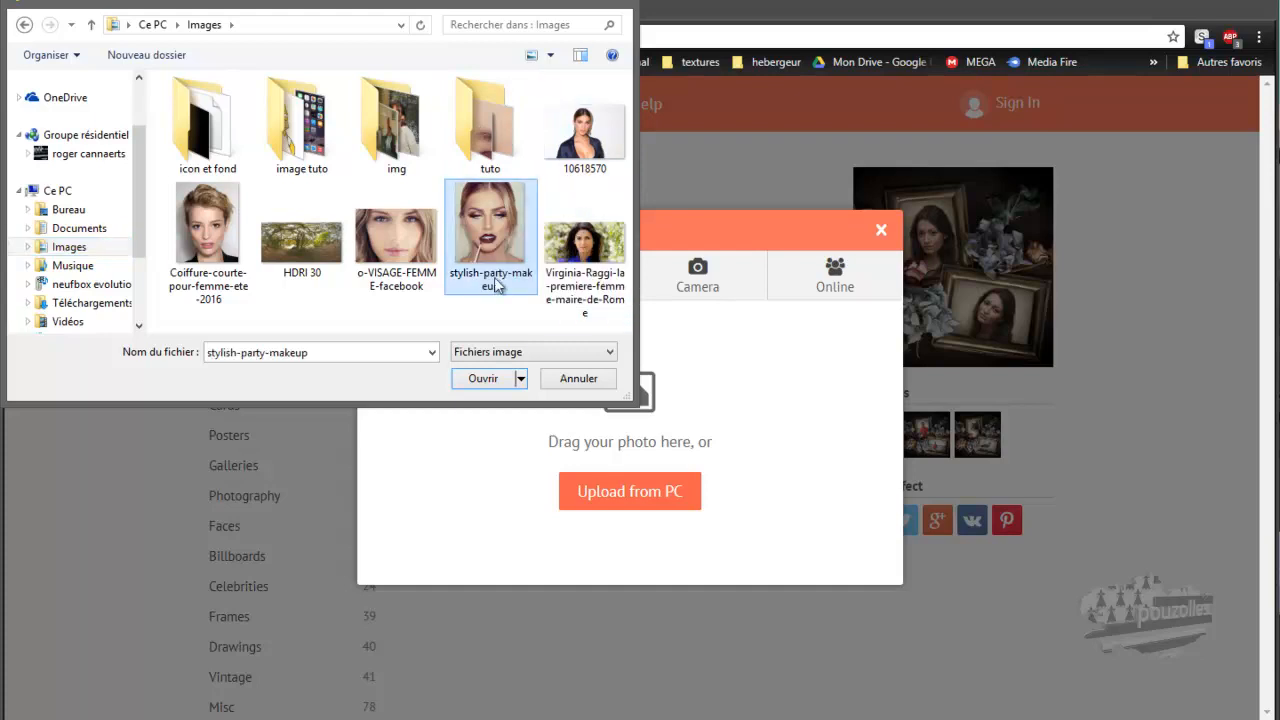
left_click(499, 382)
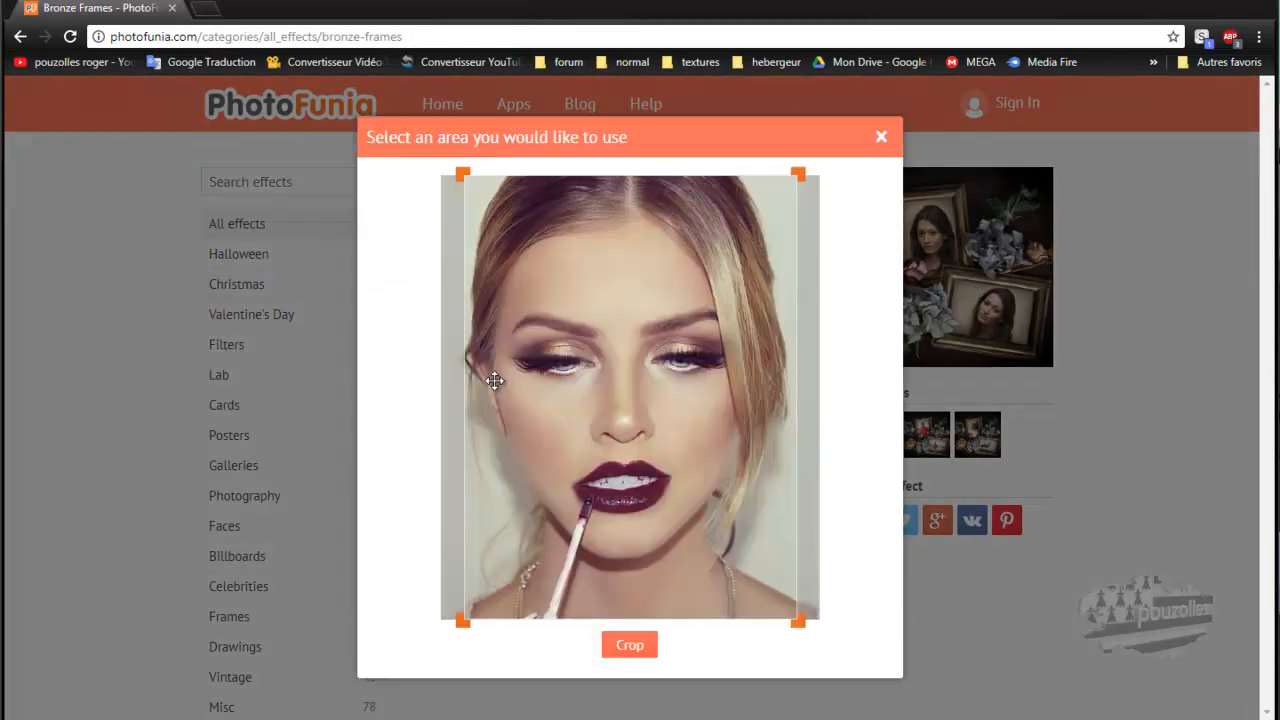
left_click(629, 646)
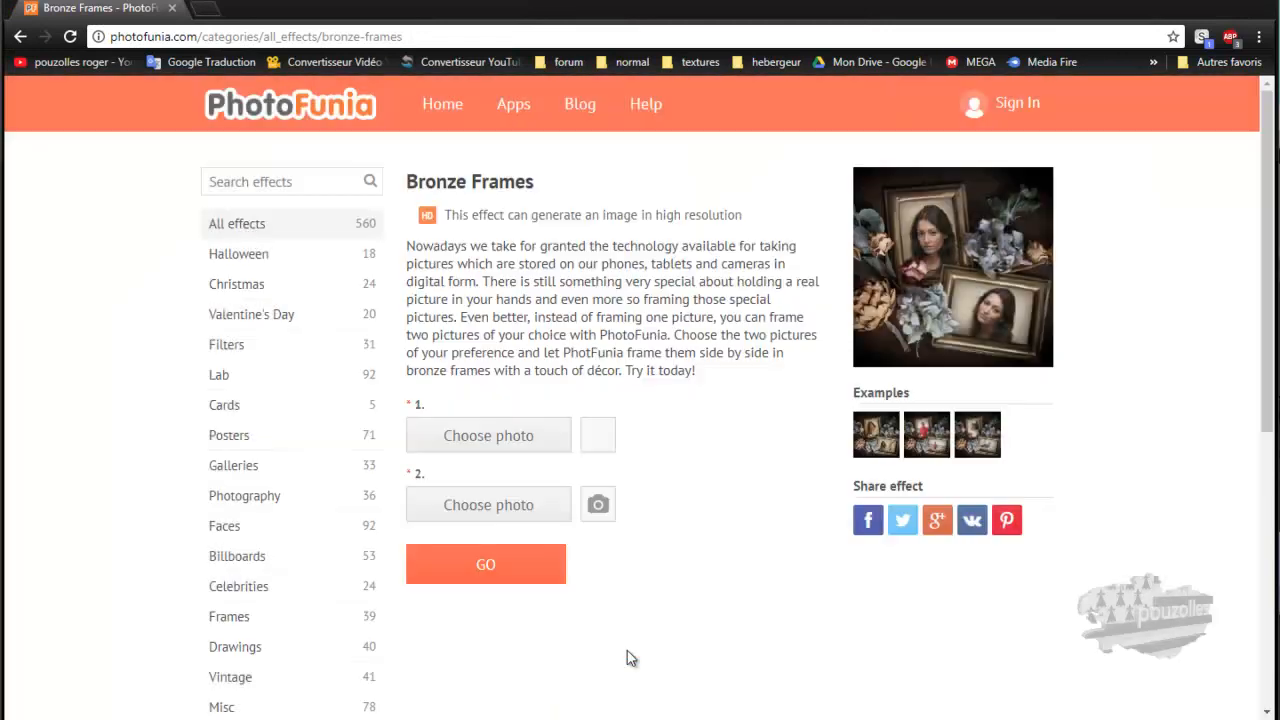
Upload Coiffure-courte-pour-femme-ete-2016 as photo 2 and crop it with the selection moved lower, down to the chin
left_click(490, 510)
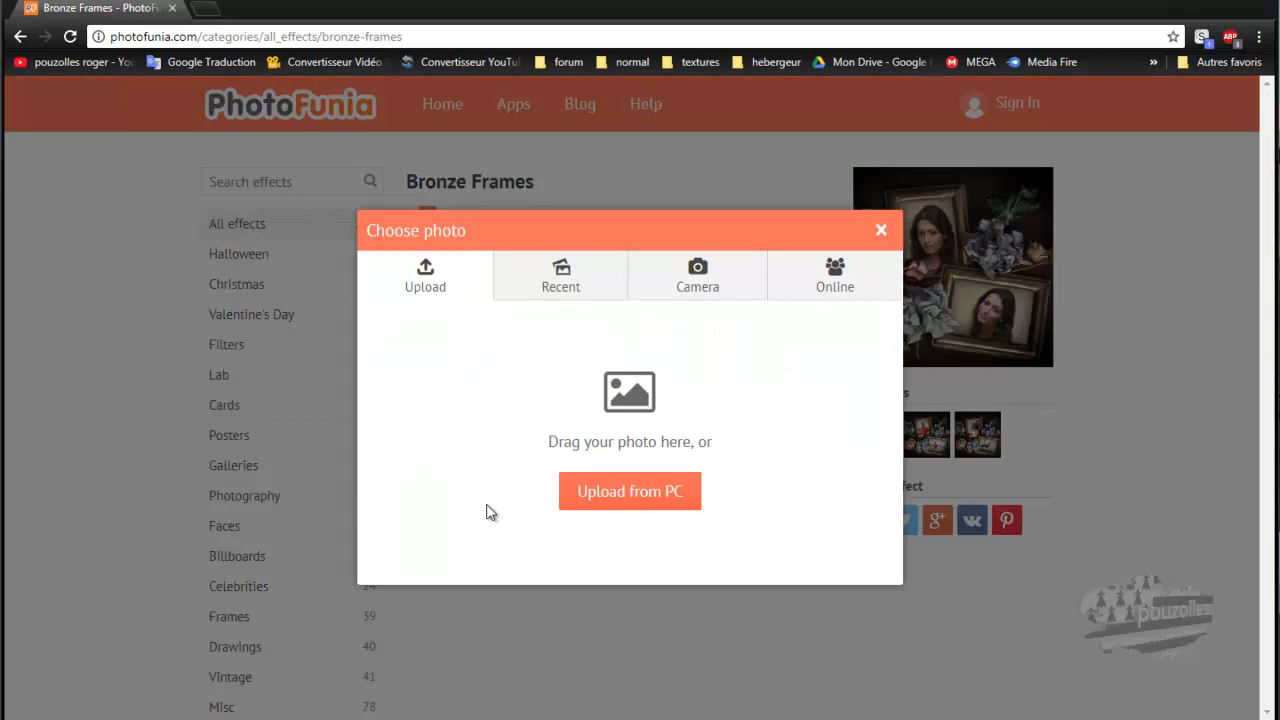
left_click(640, 500)
left_click(204, 258)
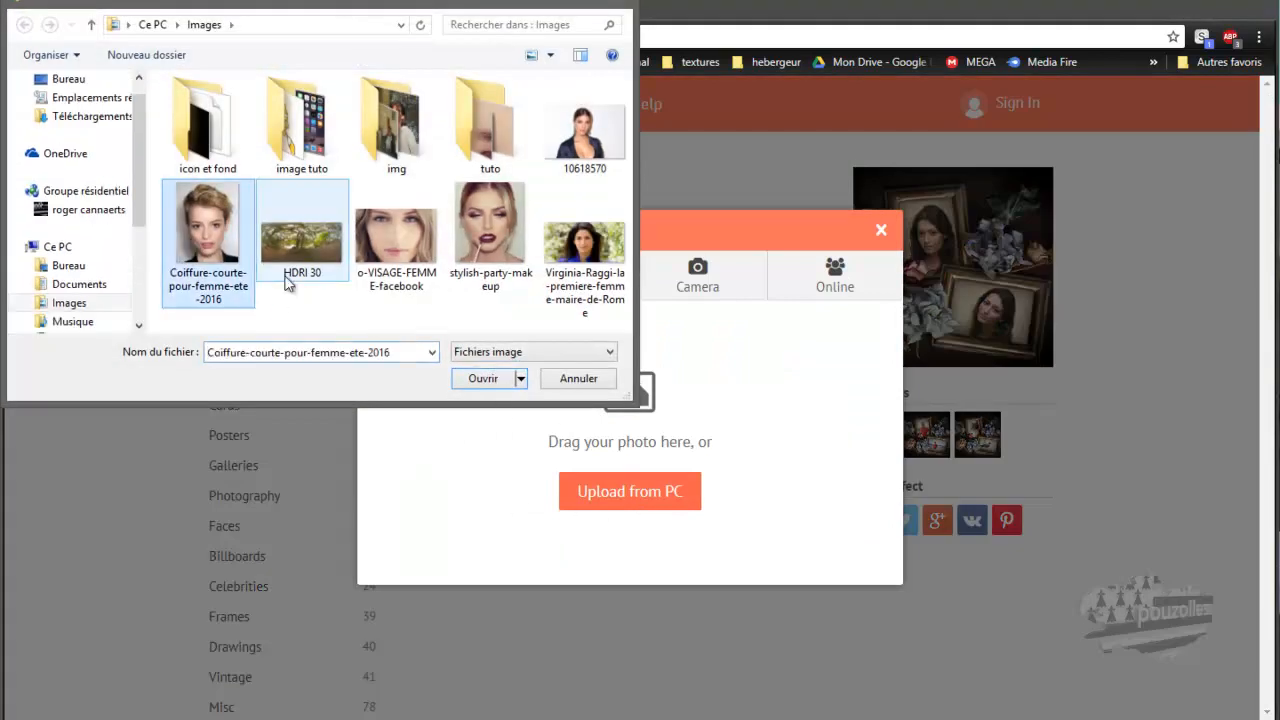
left_click(484, 382)
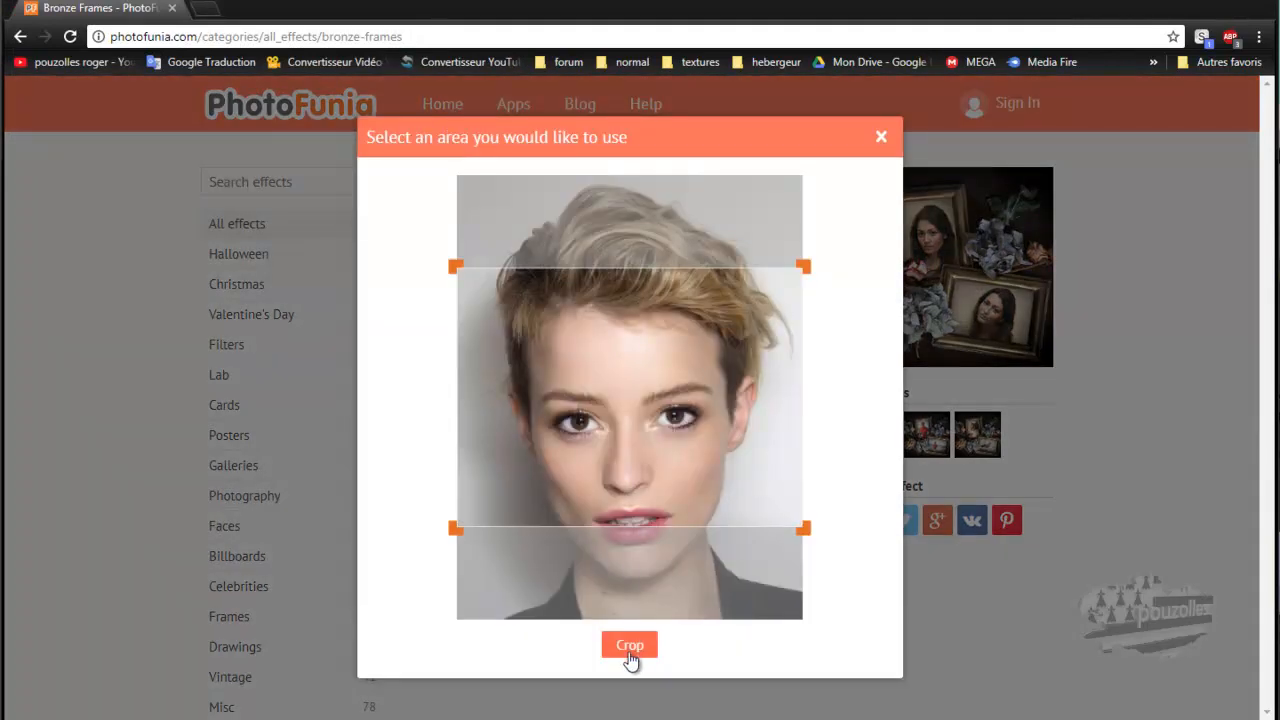
left_click_drag(631, 394, 628, 428)
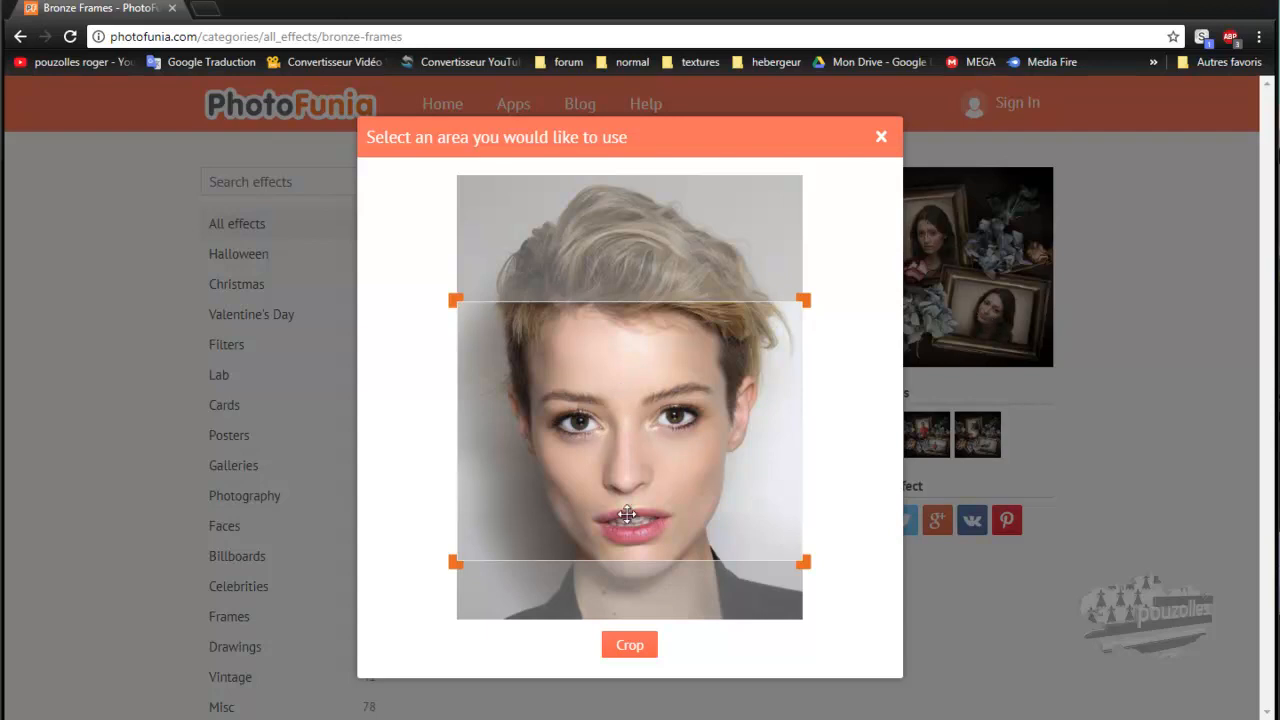
left_click(628, 645)
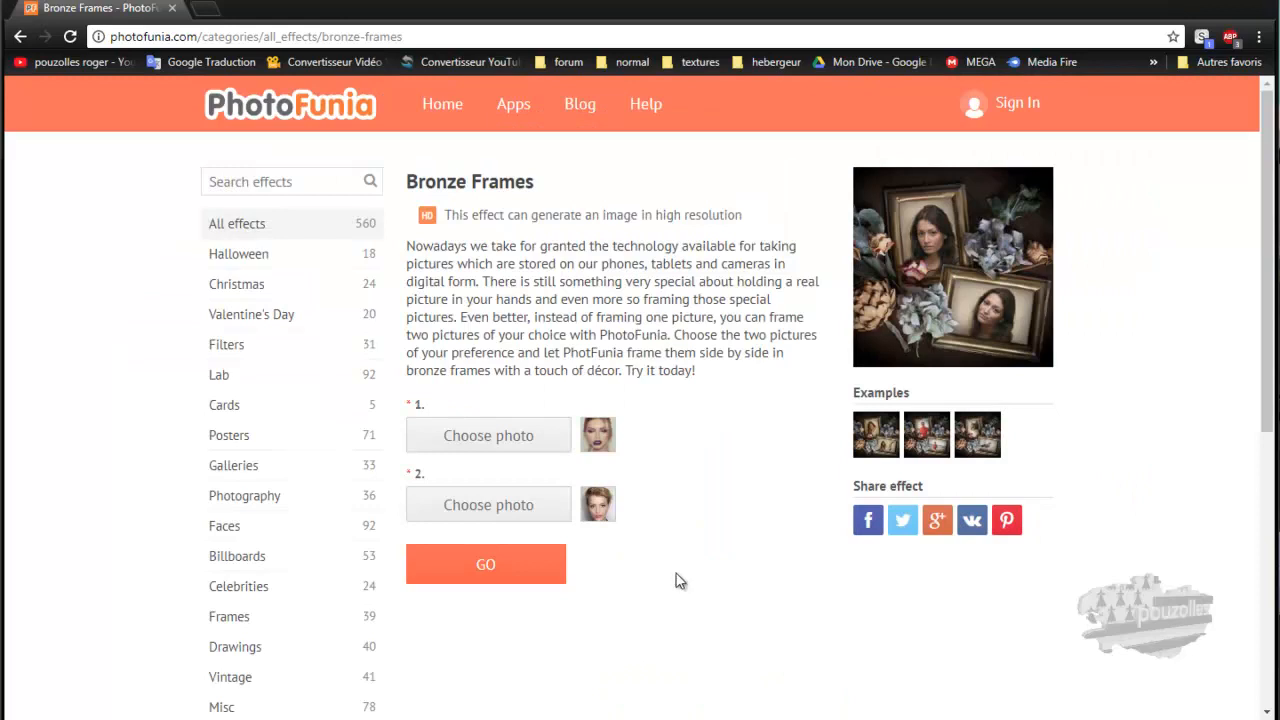
Generate the Bronze Frames image from the two photos and download the result
left_click(487, 568)
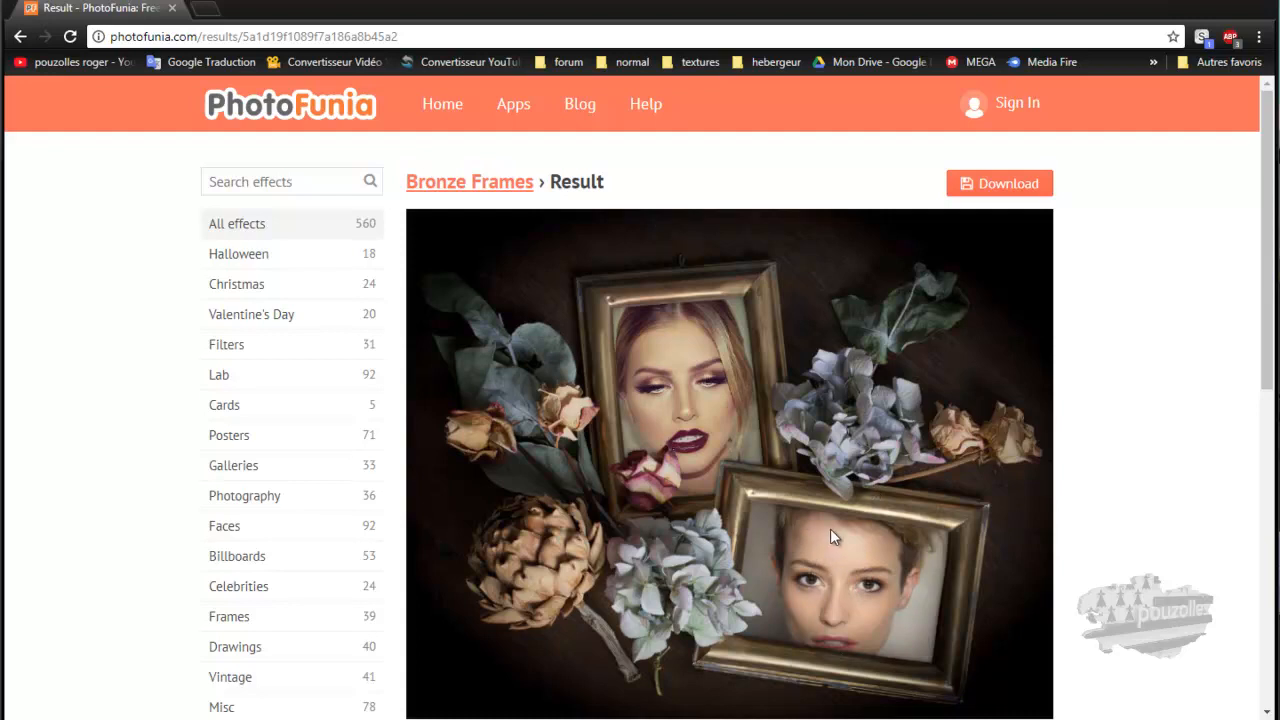
left_click(1003, 192)
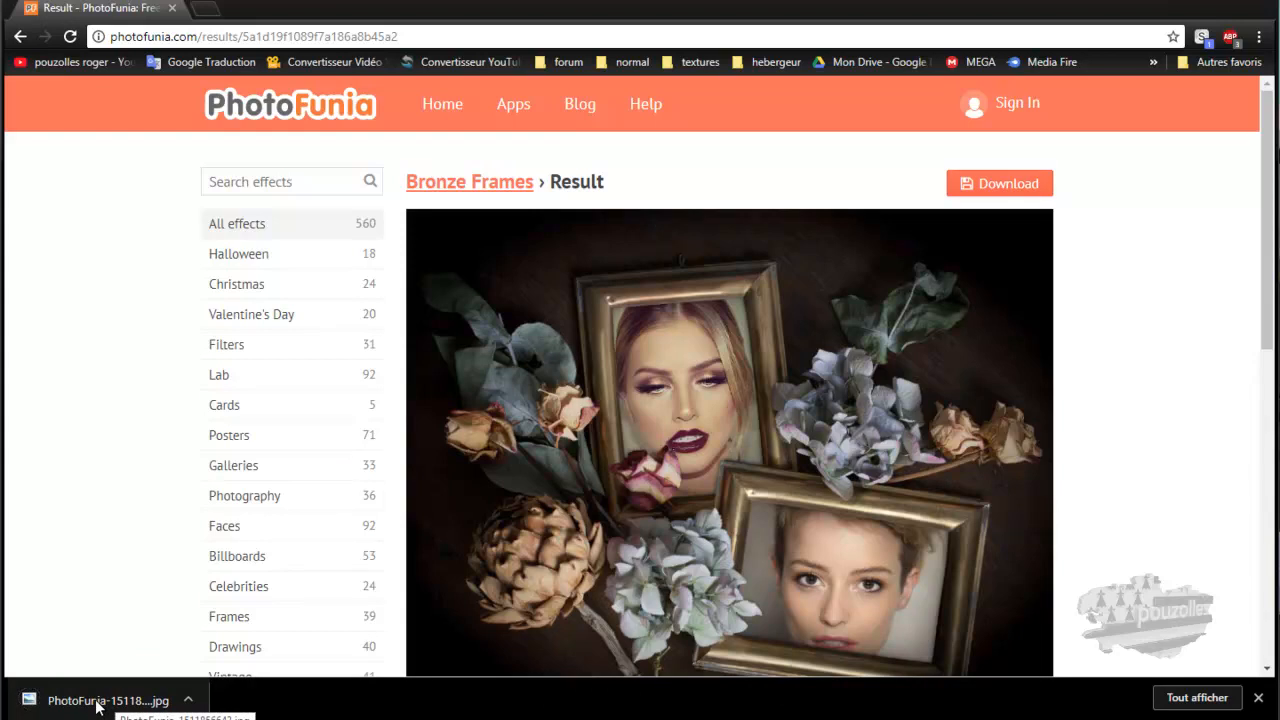
View the downloaded image in Windows Photo Viewer, check which programs can open it, and close the viewer
right_click(98, 706)
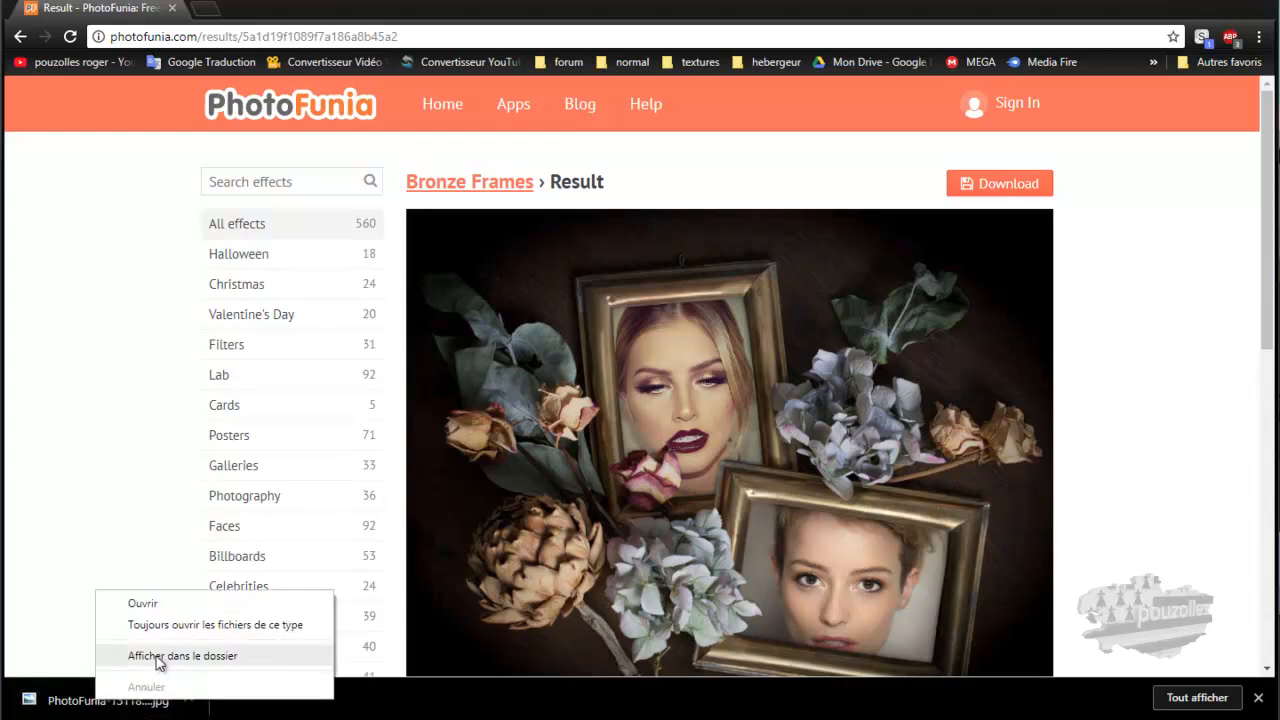
left_click(150, 604)
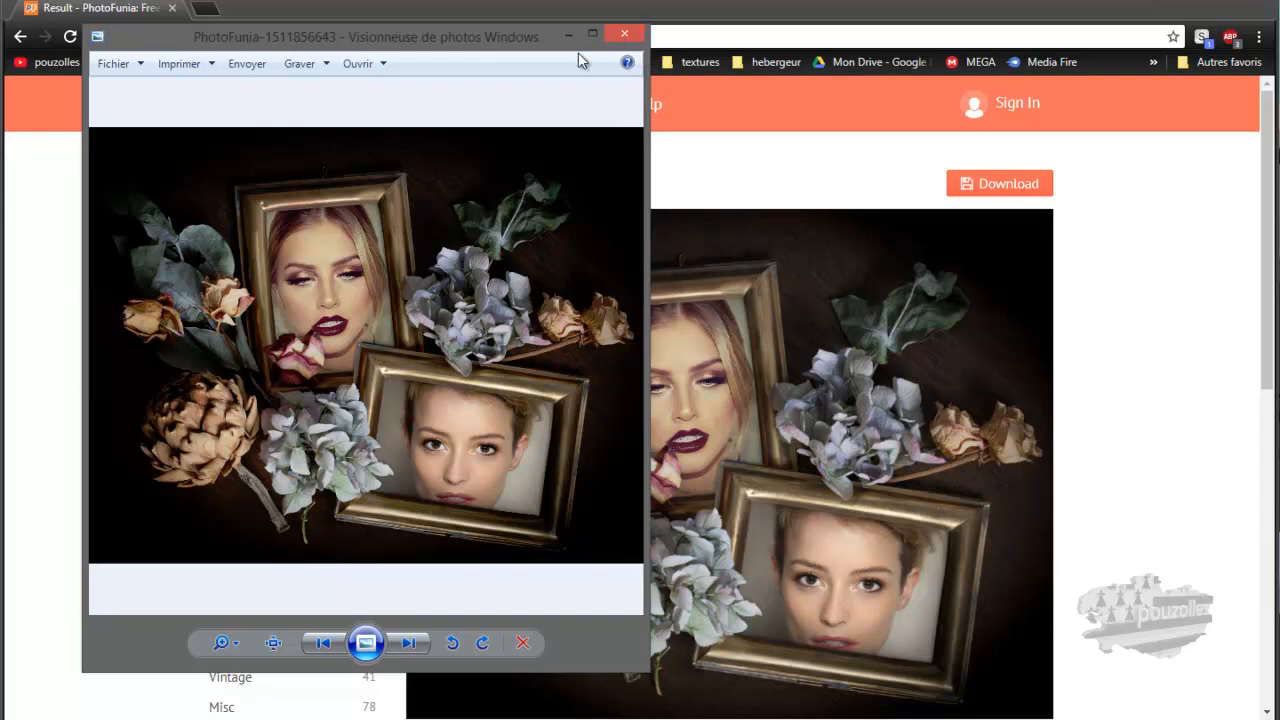
left_click(380, 65)
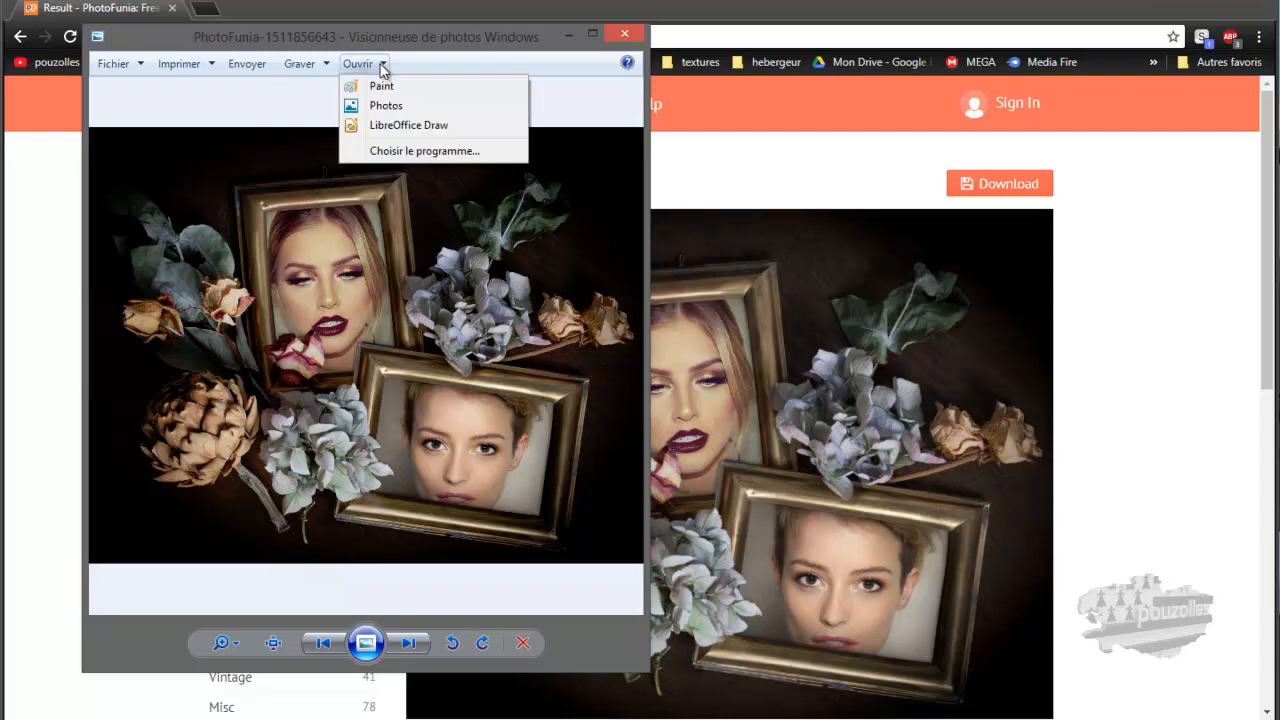
left_click(380, 64)
left_click(381, 64)
left_click(621, 36)
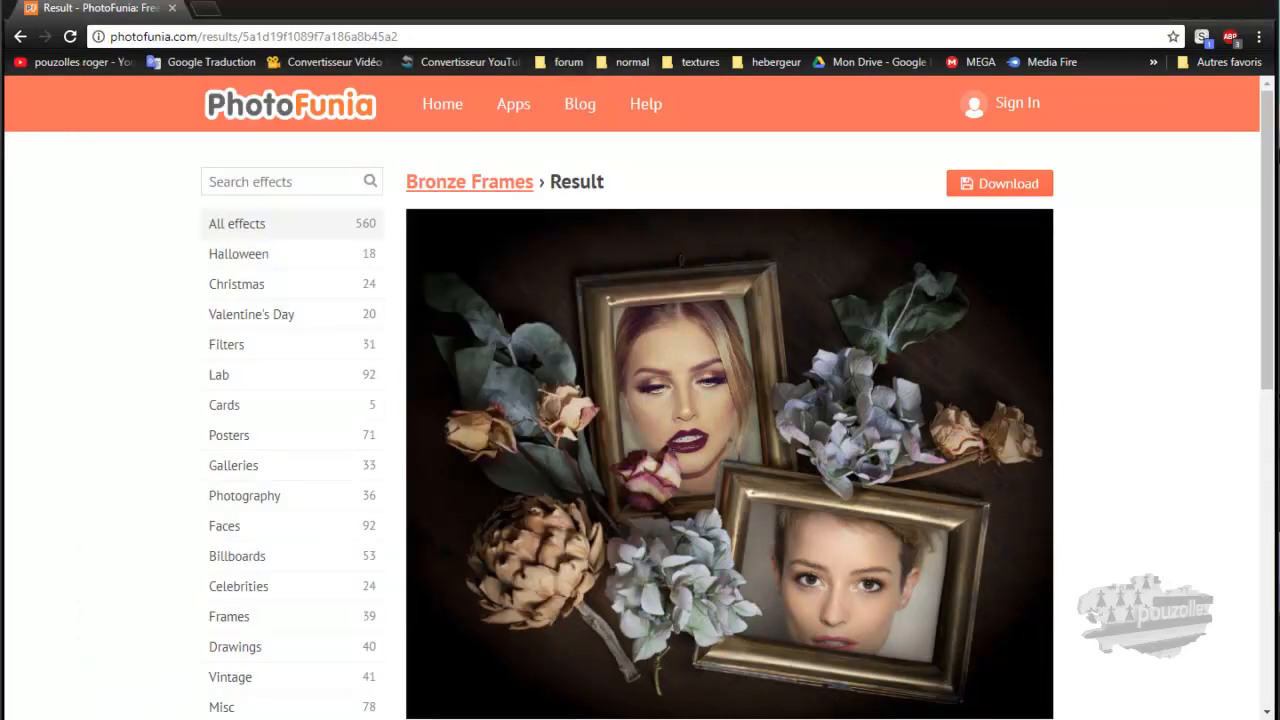
Open the Téléchargements folder in File Explorer and display its contents as large icons
key("super+e")
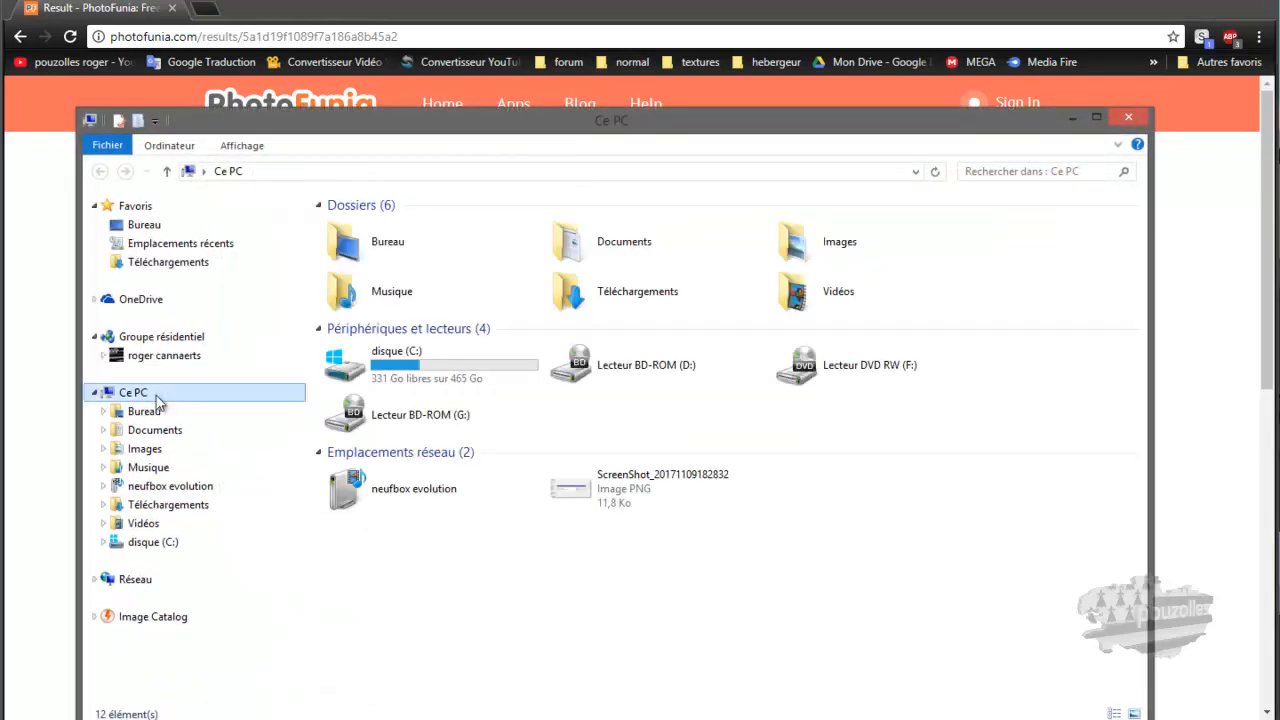
left_click(171, 275)
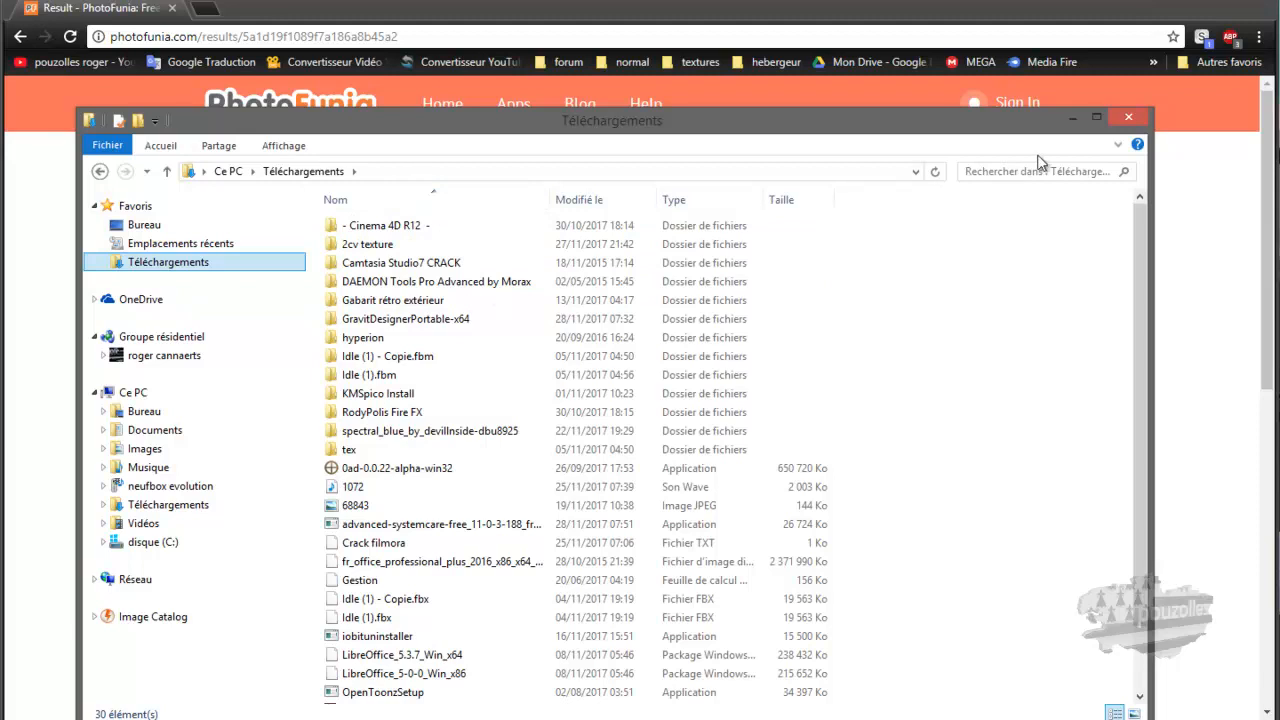
left_click(1118, 145)
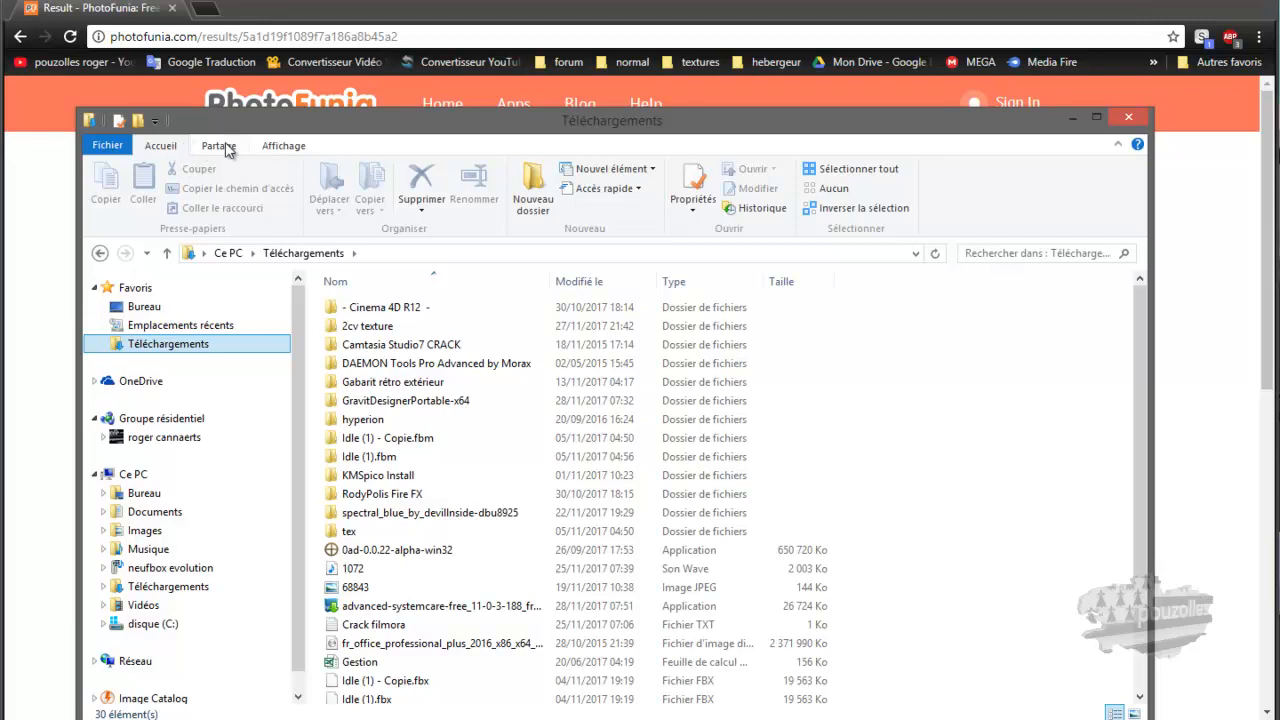
left_click(220, 147)
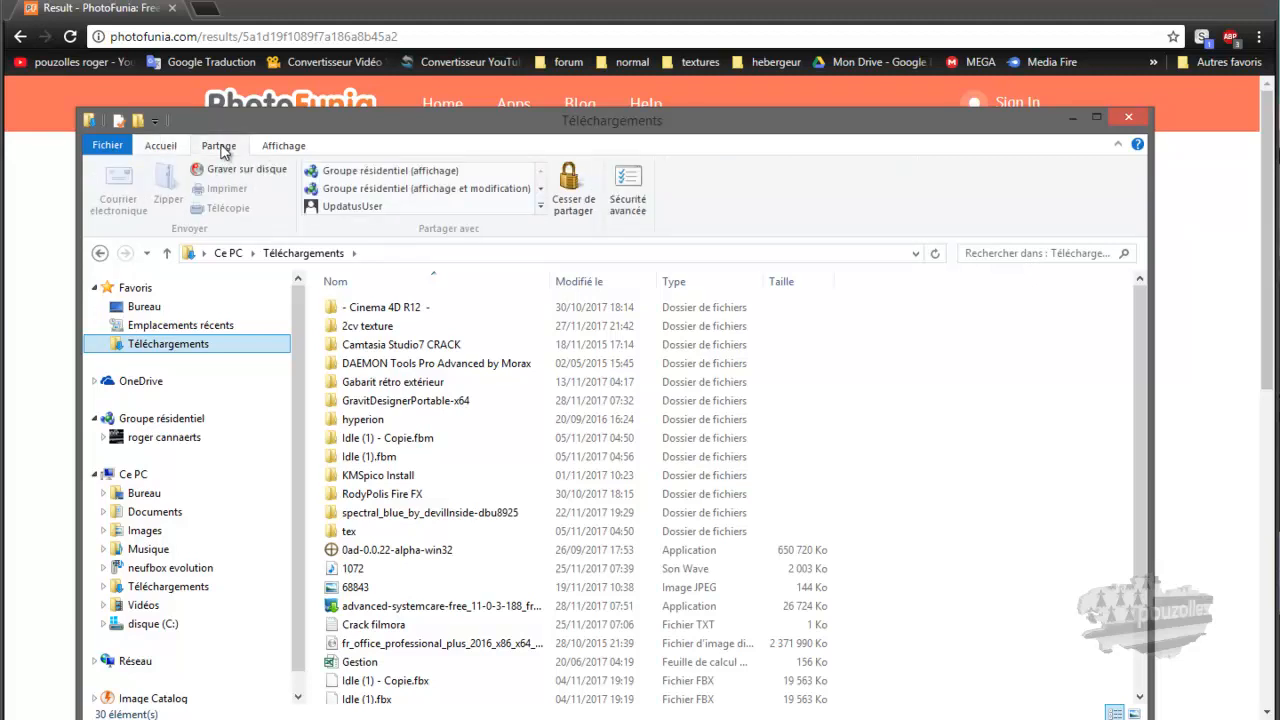
left_click(287, 146)
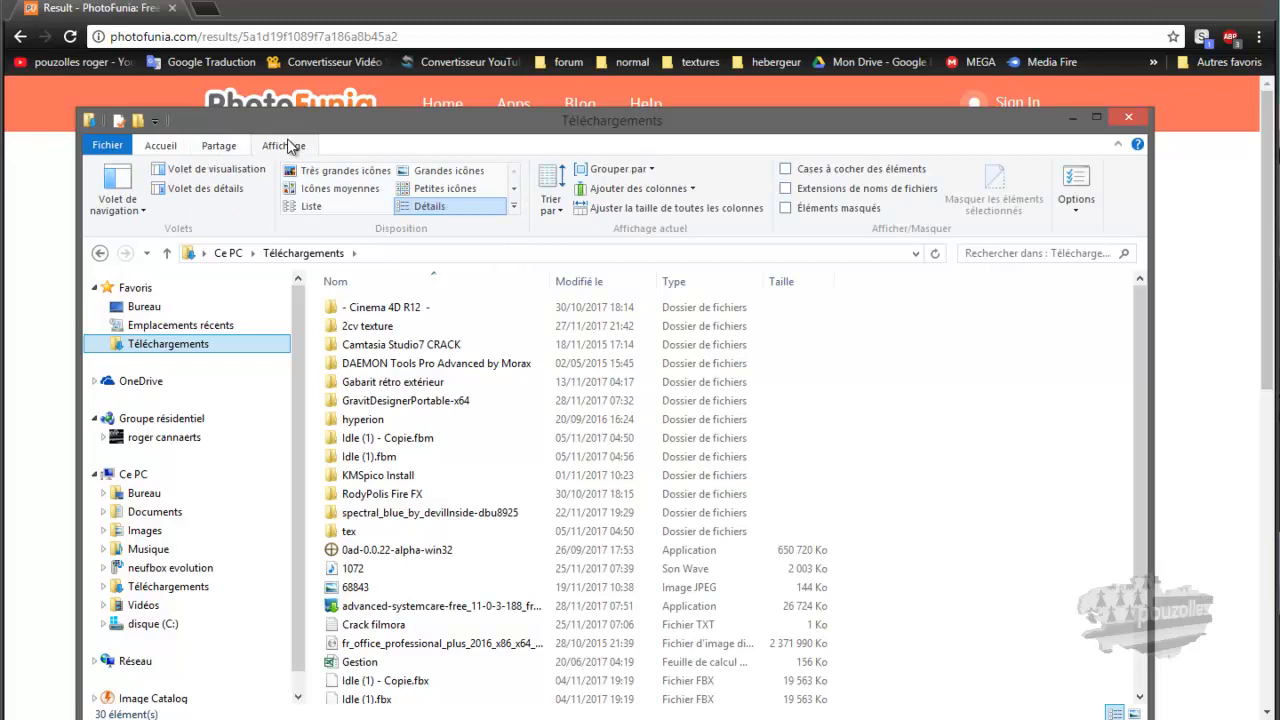
left_click(446, 172)
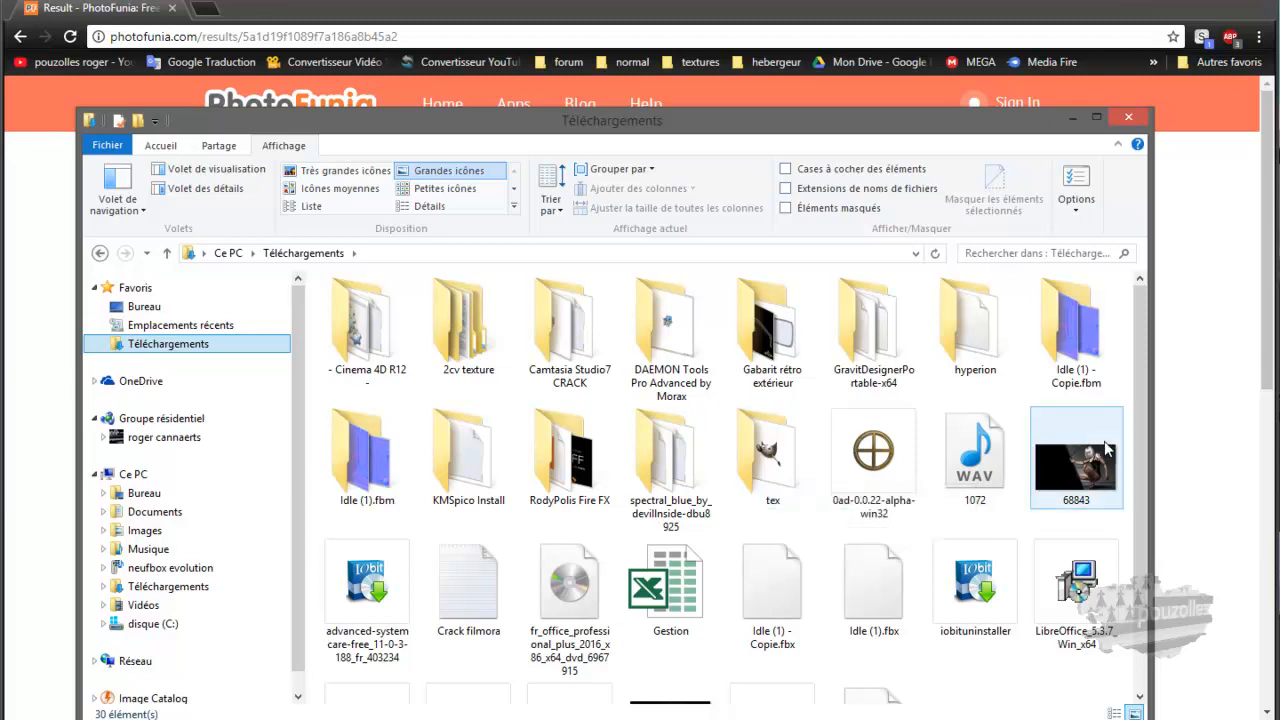
left_click_drag(1137, 455, 1143, 530)
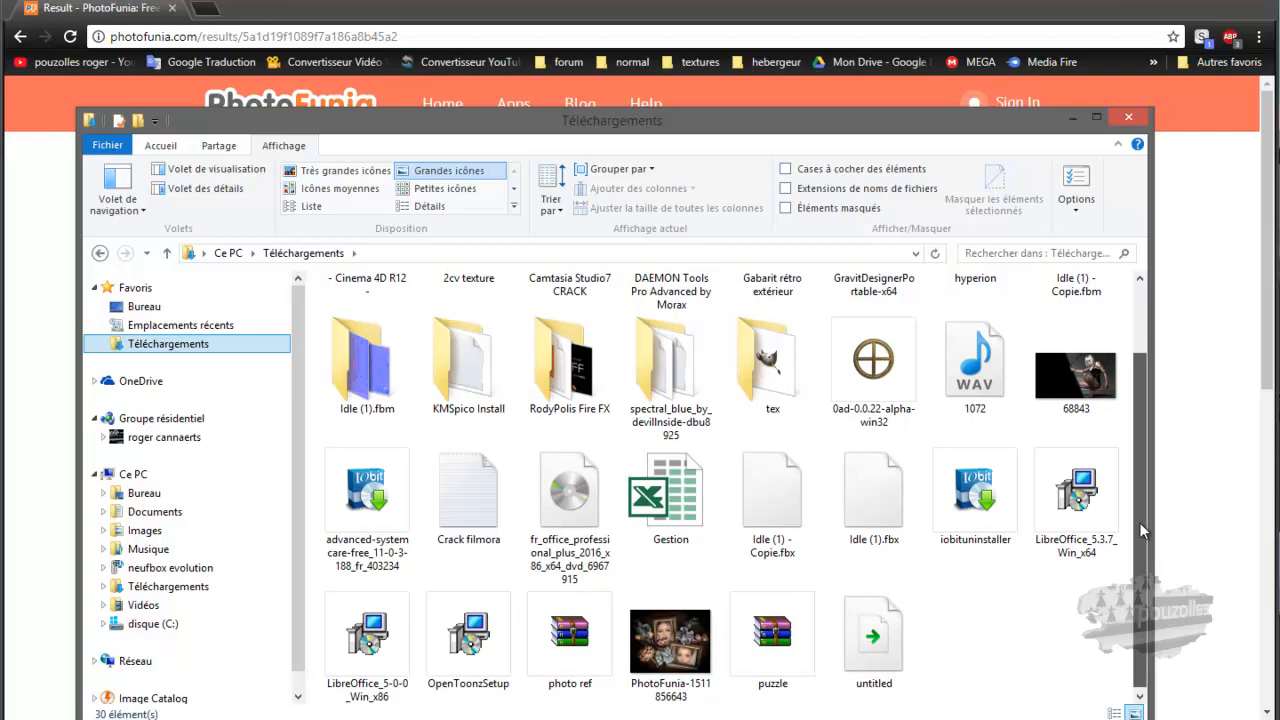
left_click_drag(1139, 522, 1139, 522)
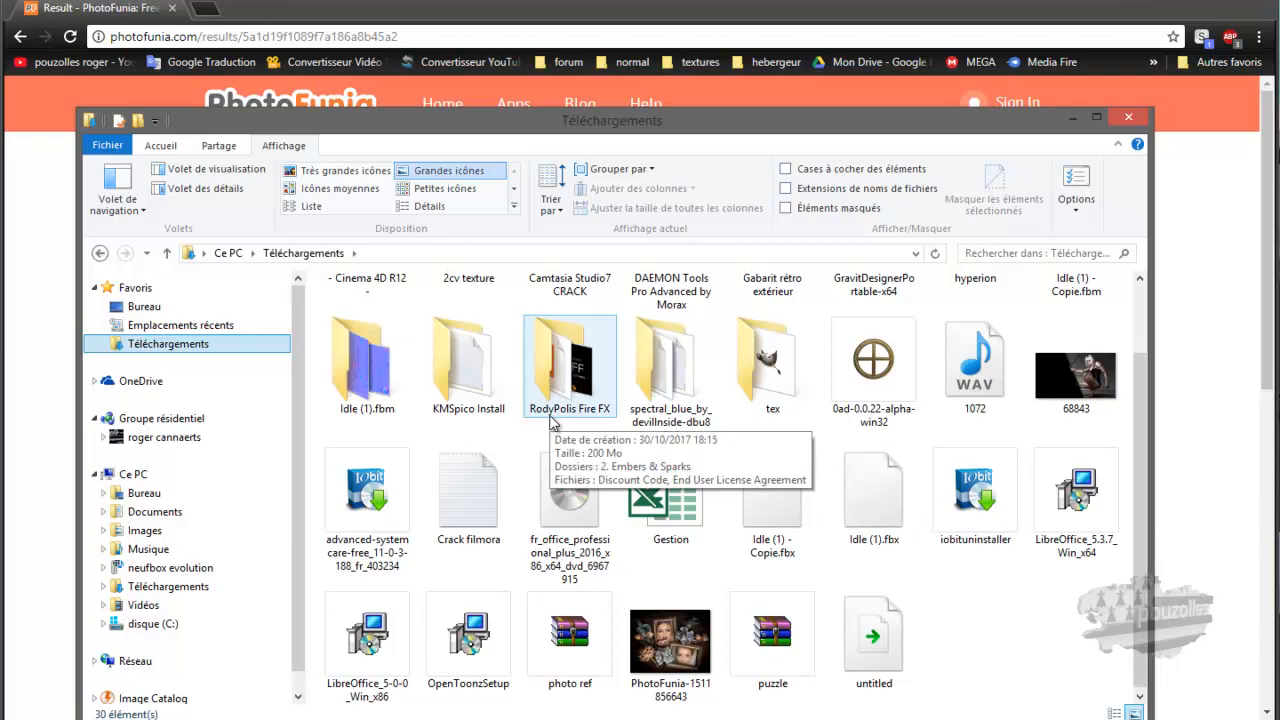
scroll(1014, 666, "down", 1)
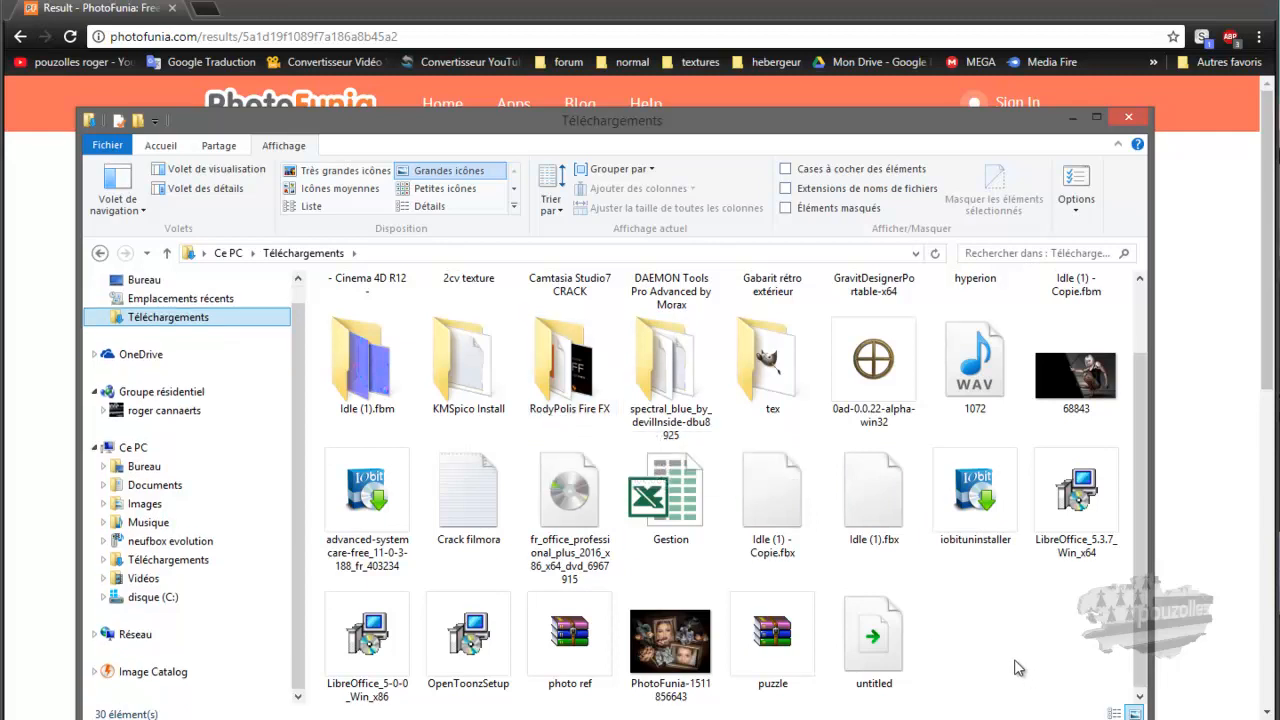
scroll(1120, 605, "down", 1)
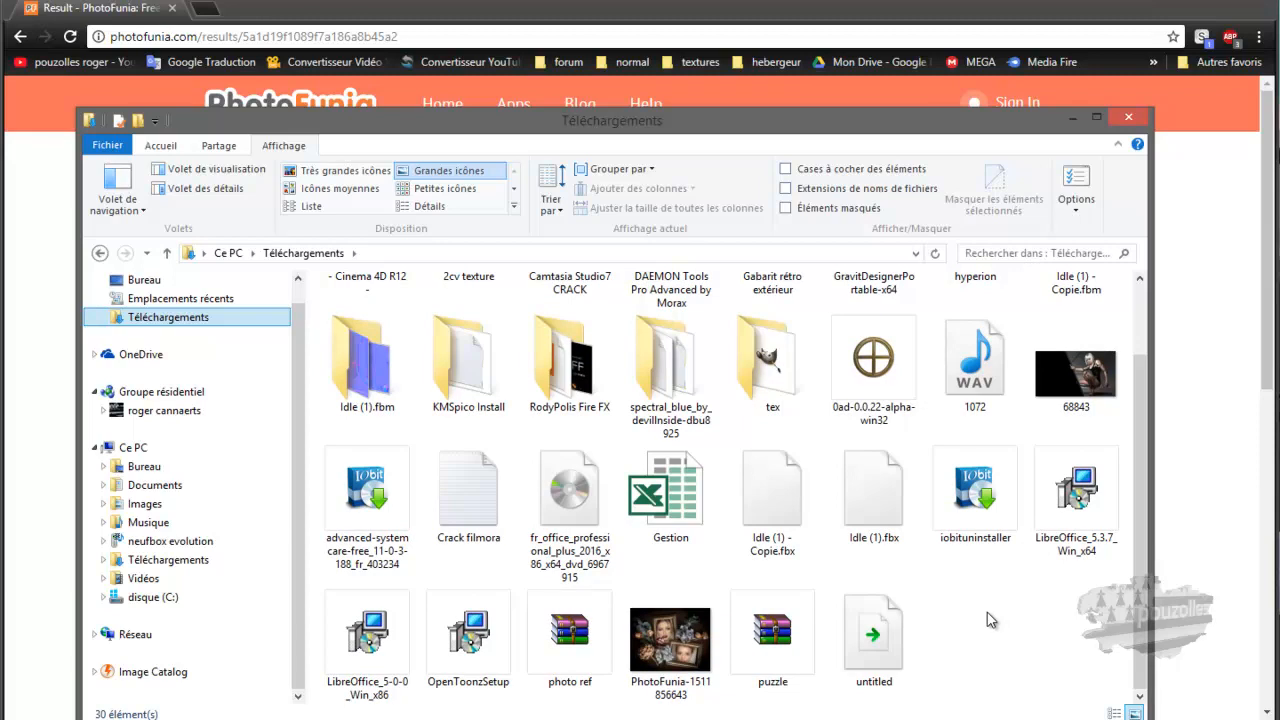
left_click(667, 650)
left_click_drag(710, 132, 697, 33)
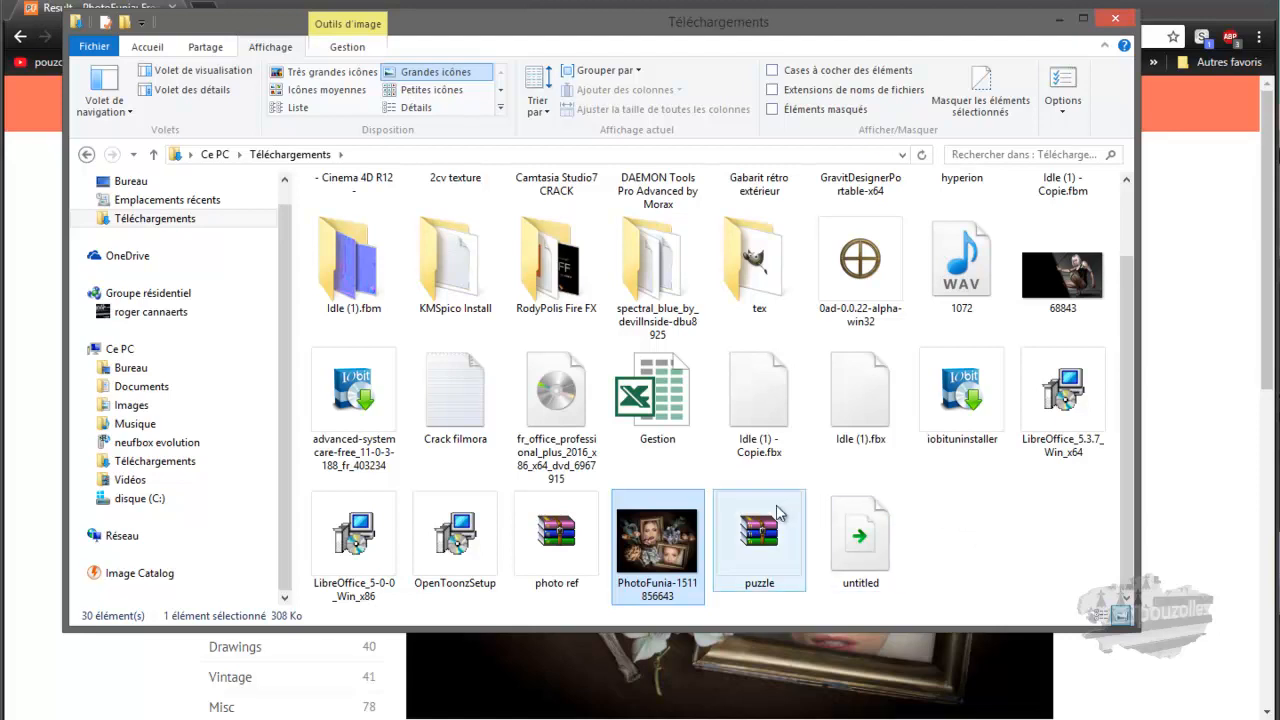
right_click(660, 545)
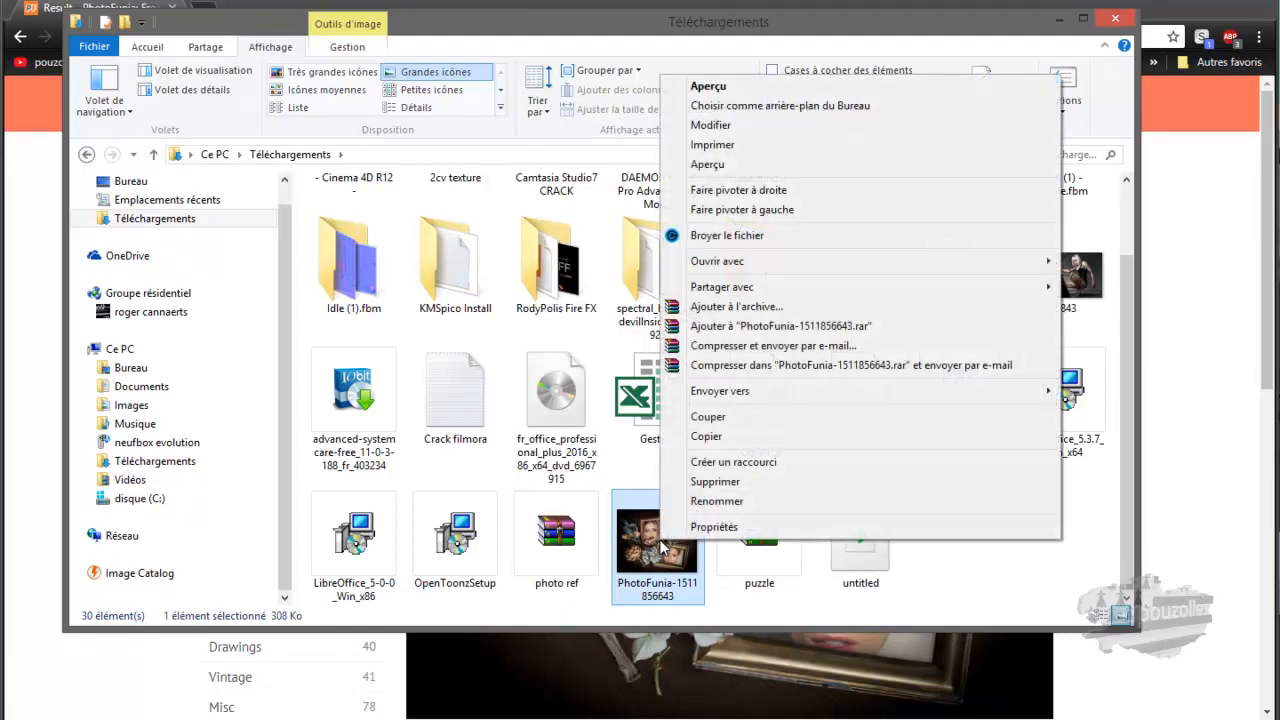
left_click(703, 530)
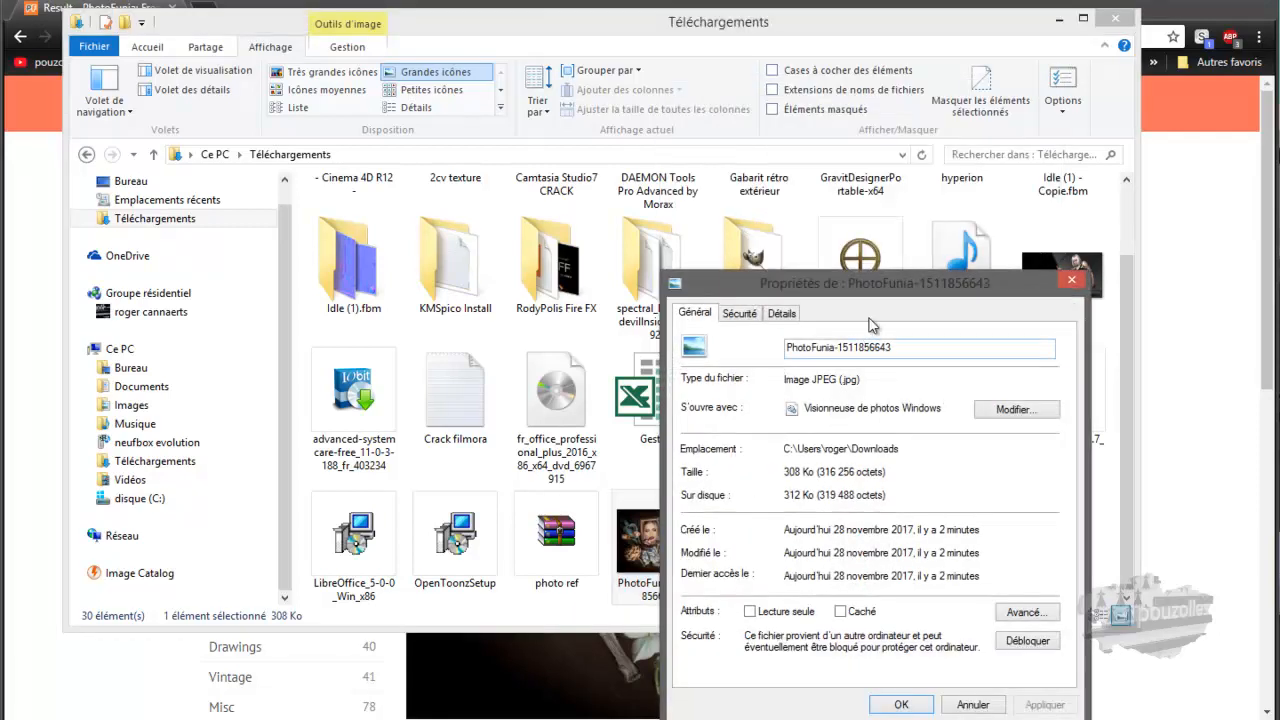
left_click_drag(891, 284, 863, 198)
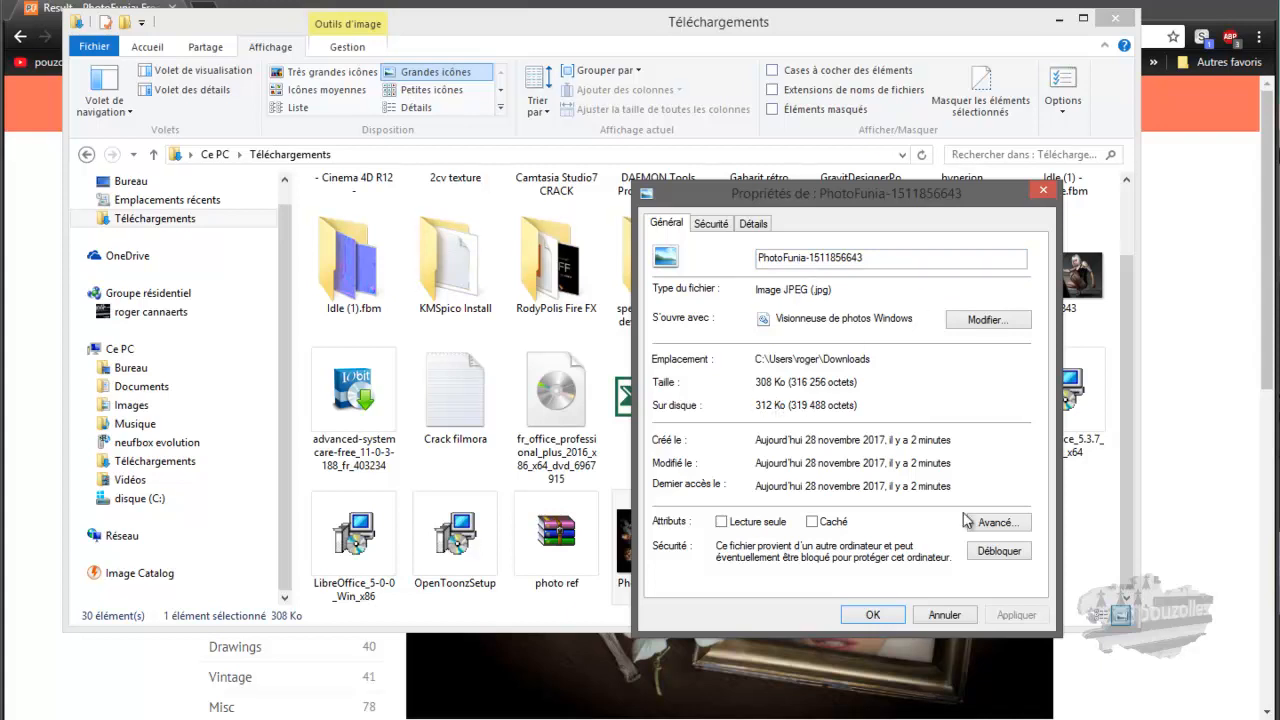
left_click(887, 619)
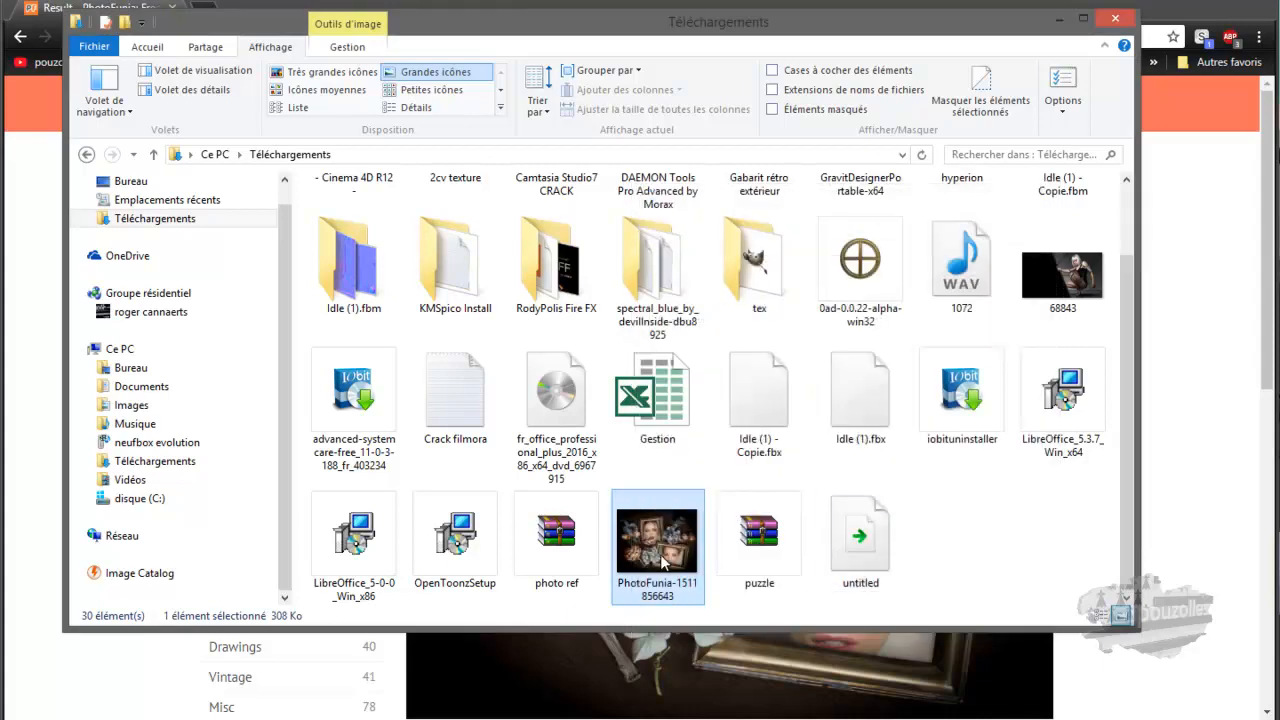
key("Delete")
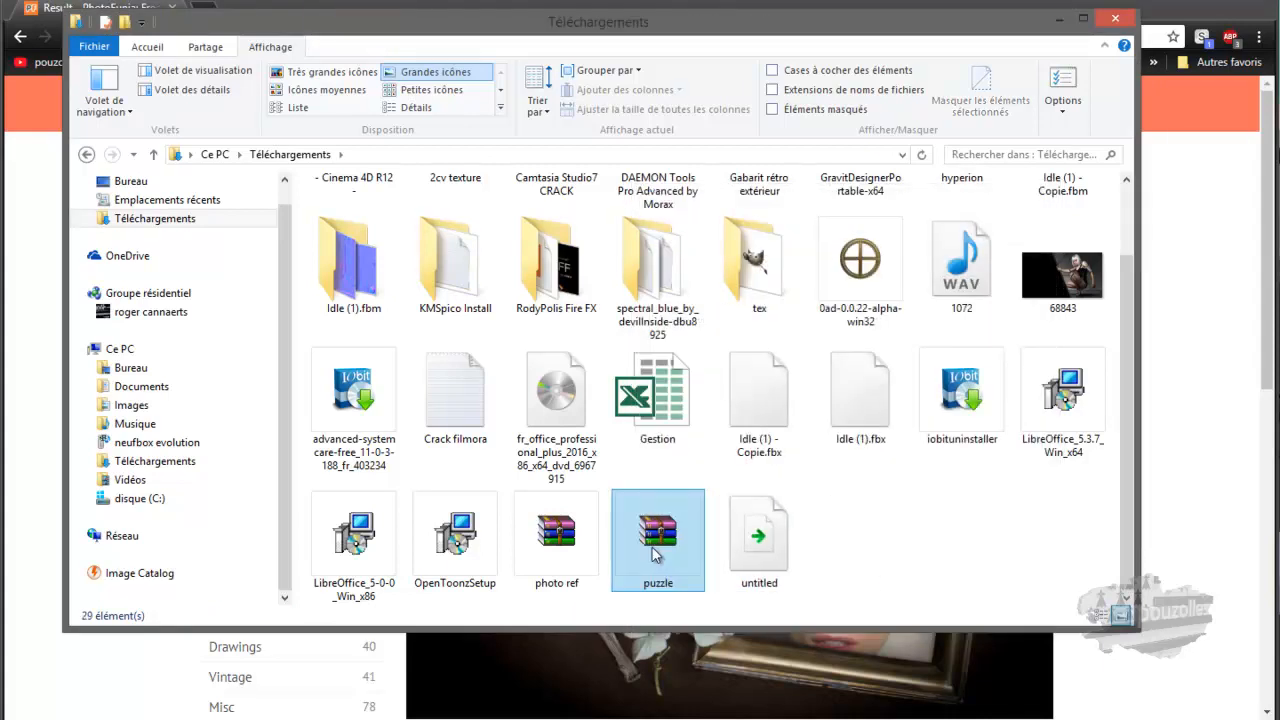
left_click(760, 548)
key("Delete")
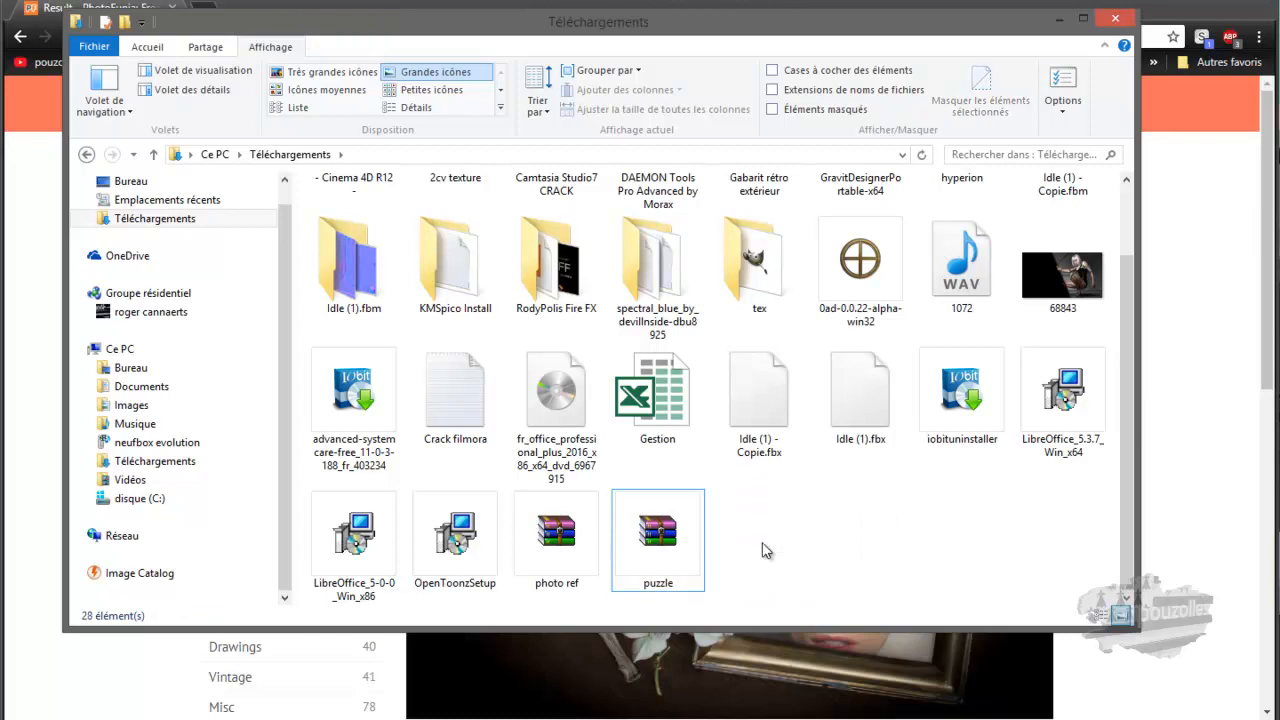
scroll(790, 535, "up", 1)
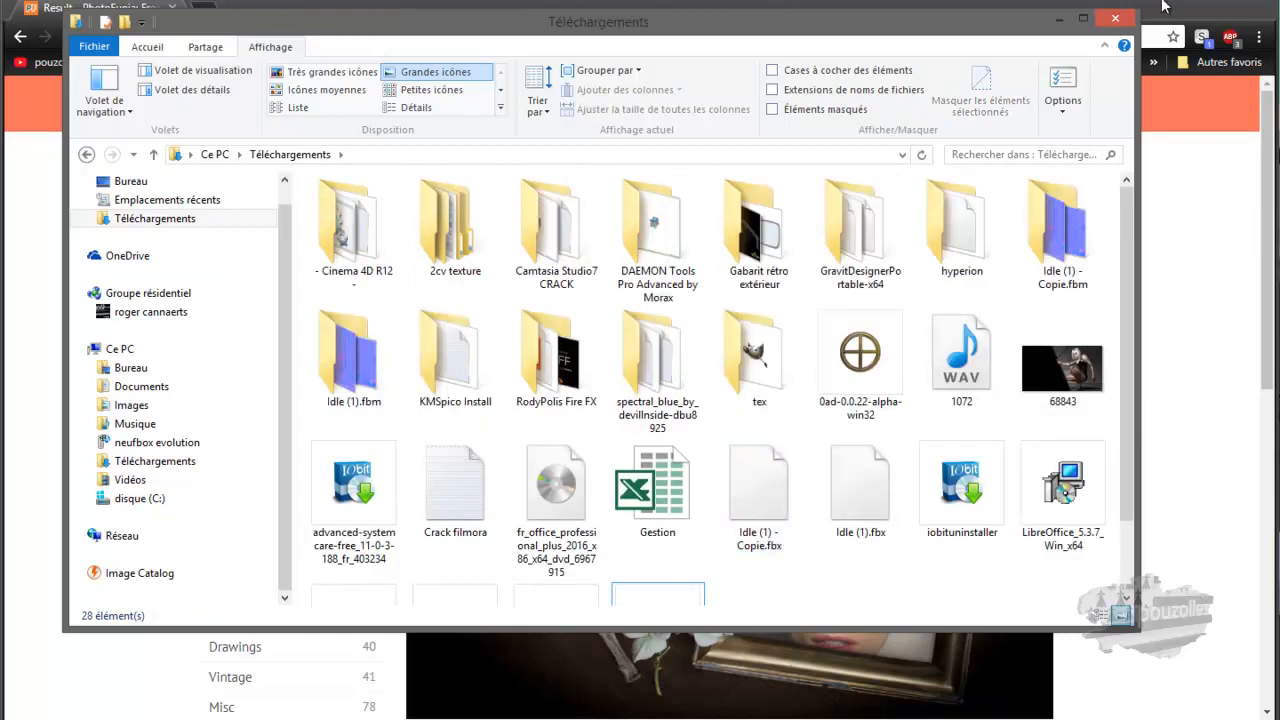
left_click(1115, 18)
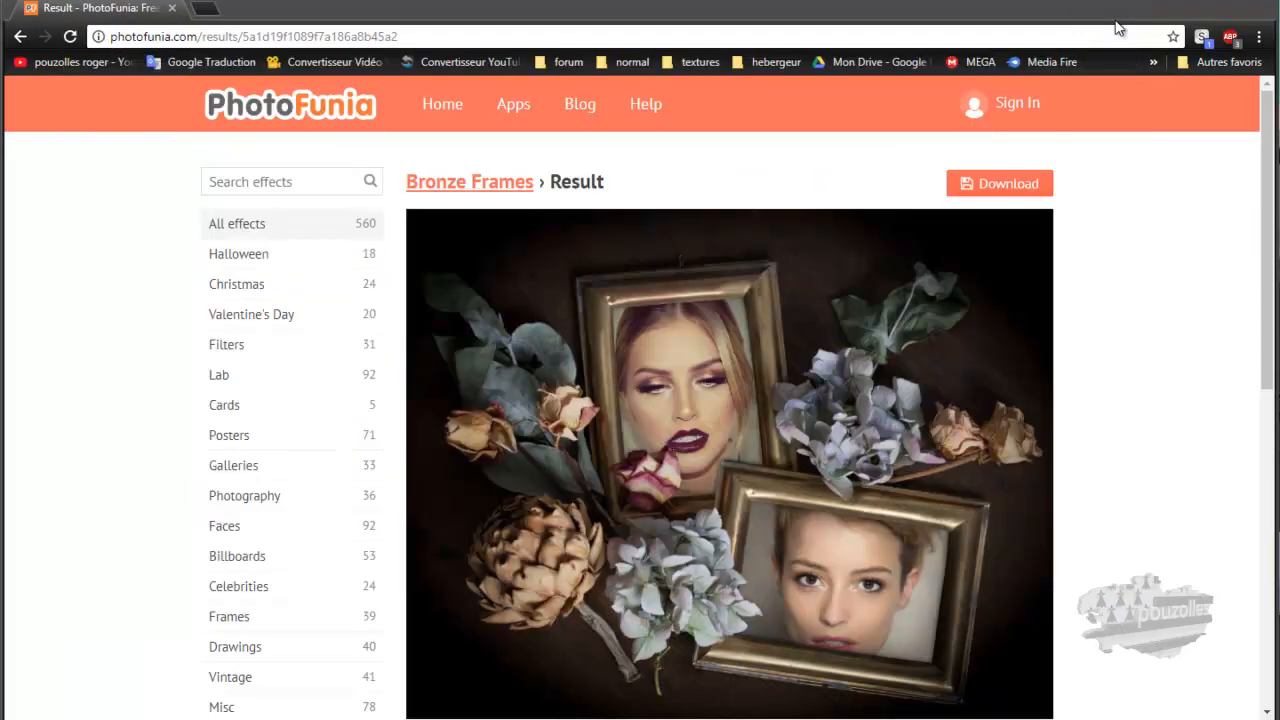
Return from the Bronze Frames result to the list of all effects and open the Neon Sign effect
left_click(289, 117)
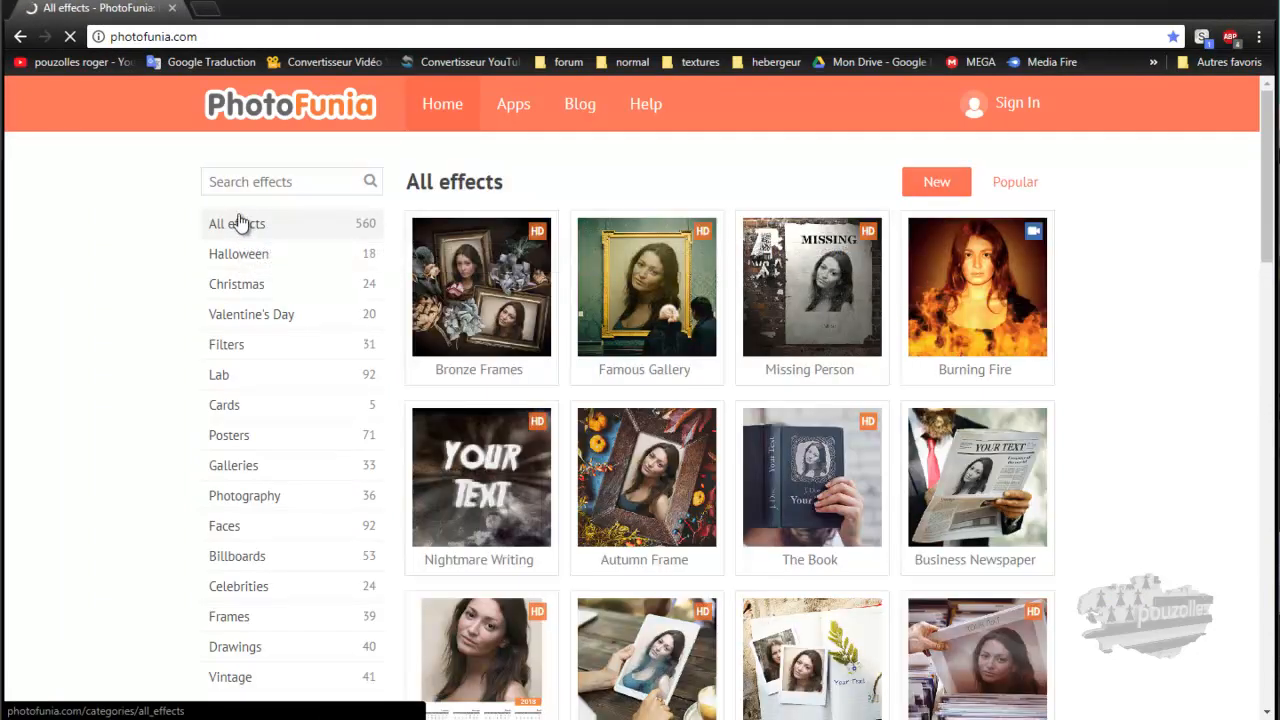
scroll(141, 288, "down", 1)
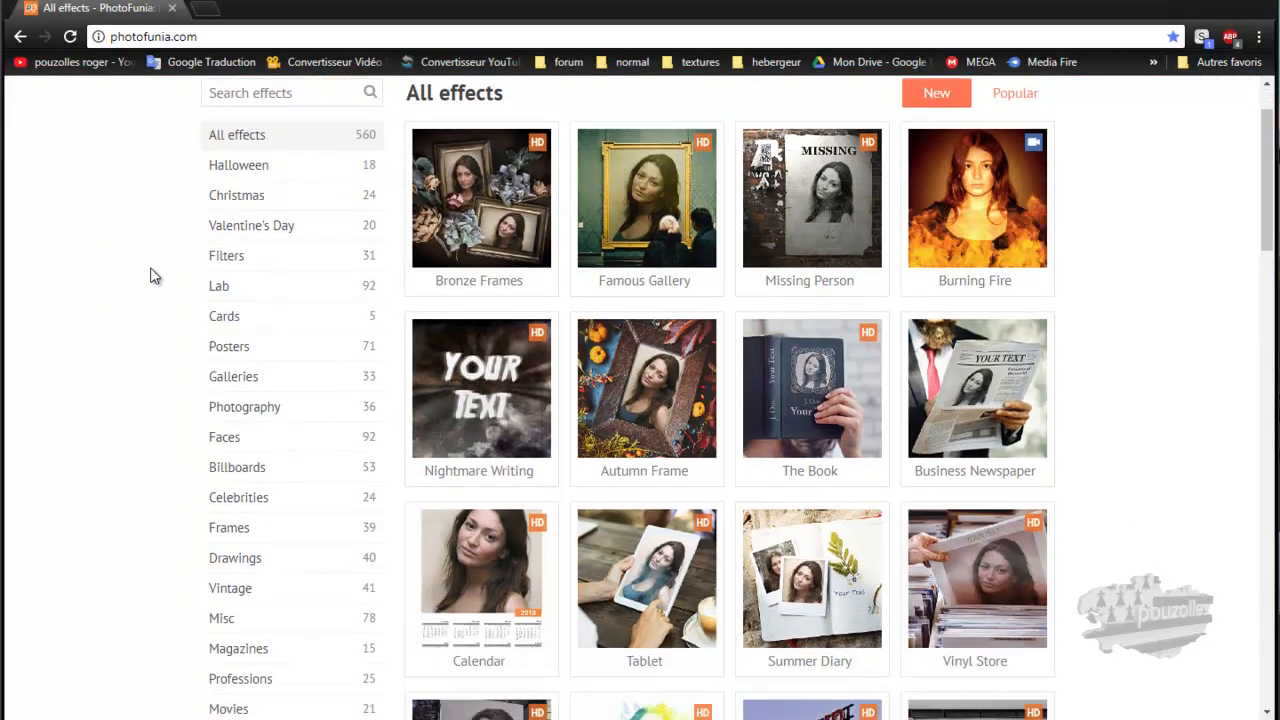
left_click(222, 138)
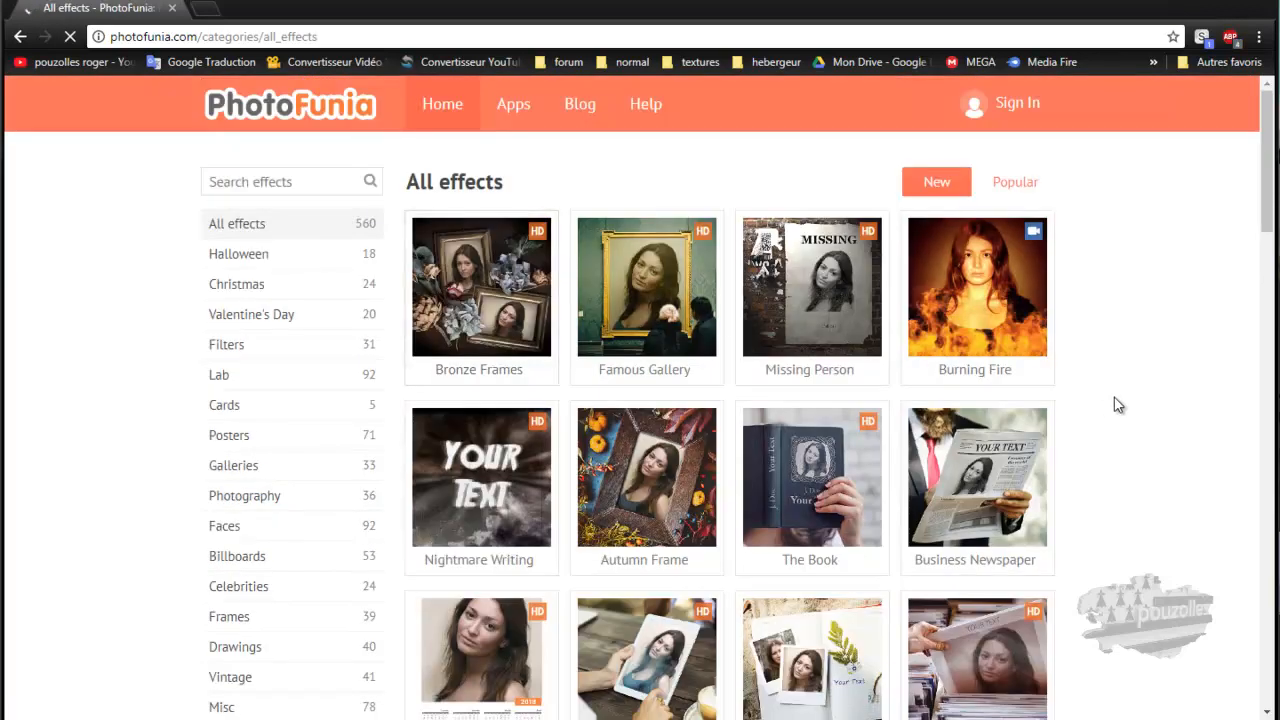
scroll(1118, 402, "down", 3)
scroll(1120, 400, "down", 3)
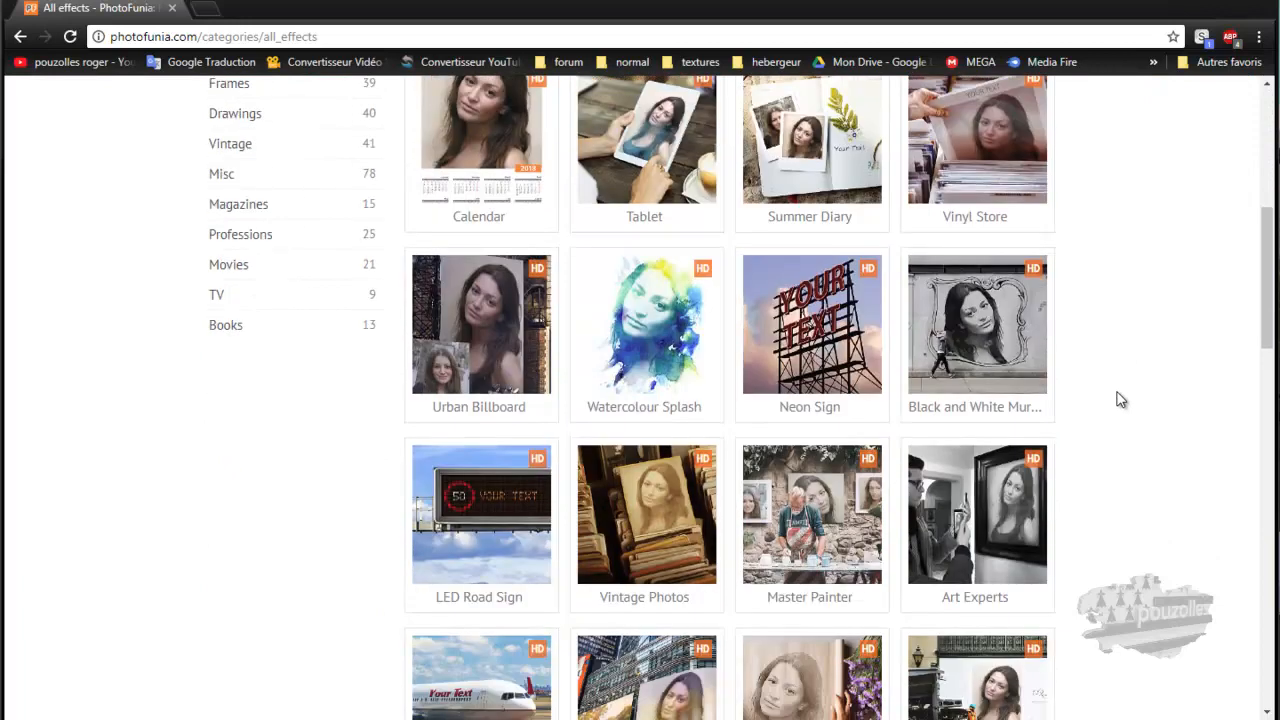
left_click(806, 322)
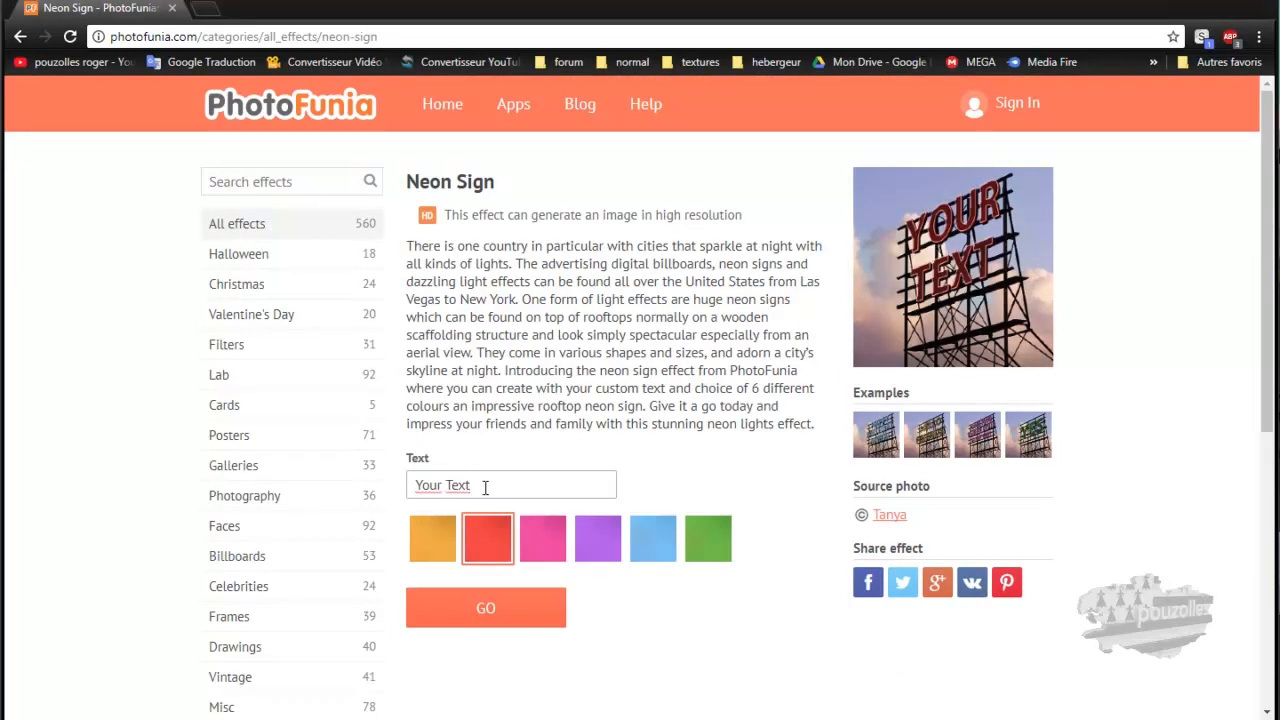
Replace the Neon Sign text with "pouzolles" and generate the image
left_click_drag(477, 487, 421, 492)
type("pouzolles")
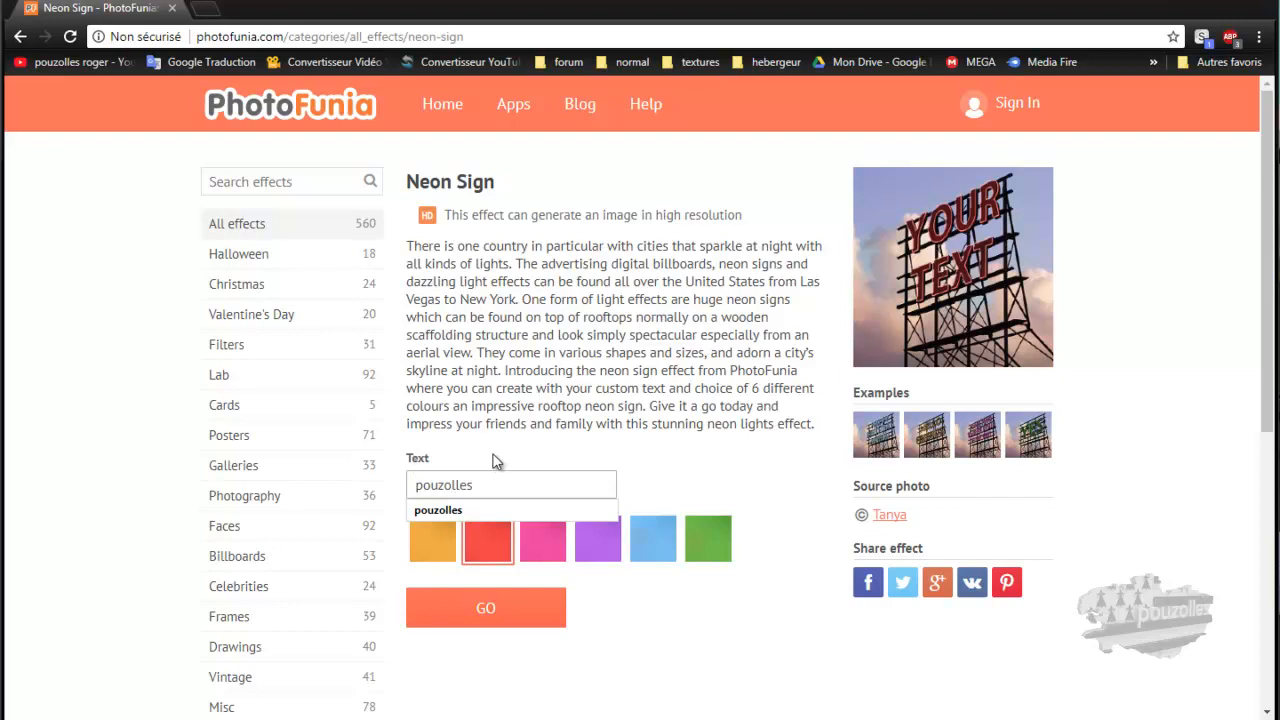
left_click(470, 510)
left_click(477, 605)
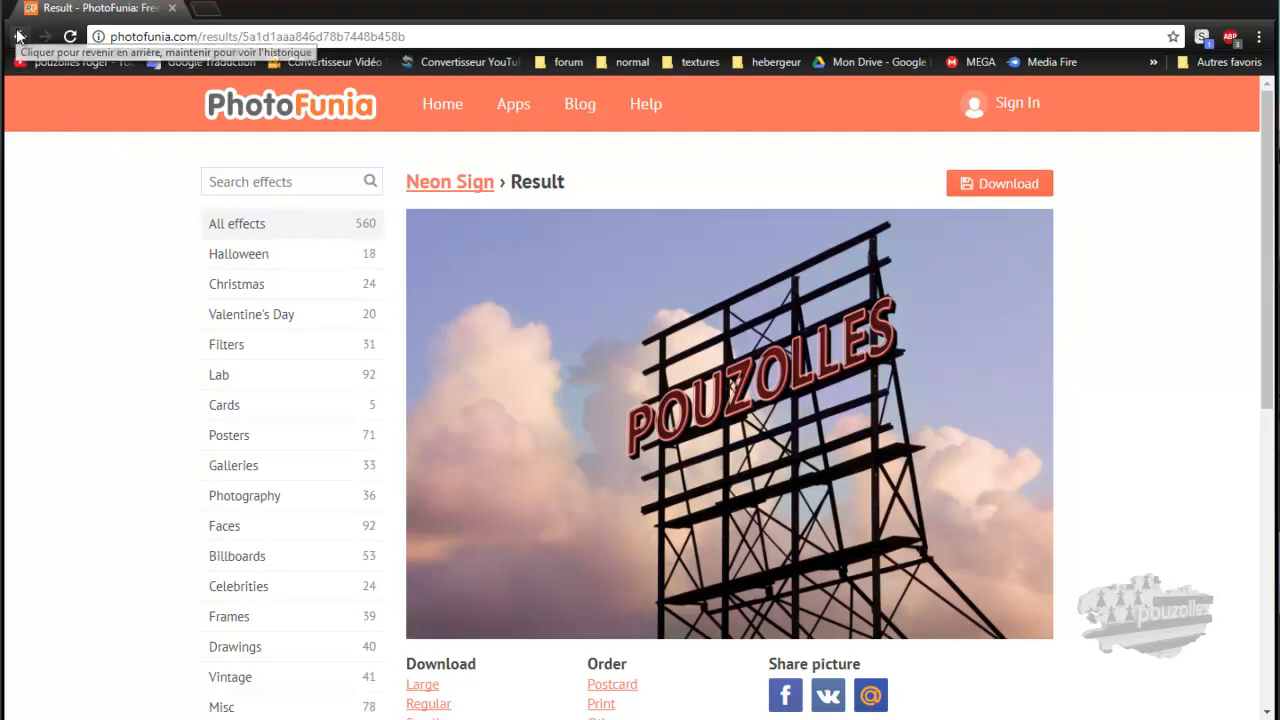
Go back to the list of all effects and open the Latte Art effect
left_click(230, 126)
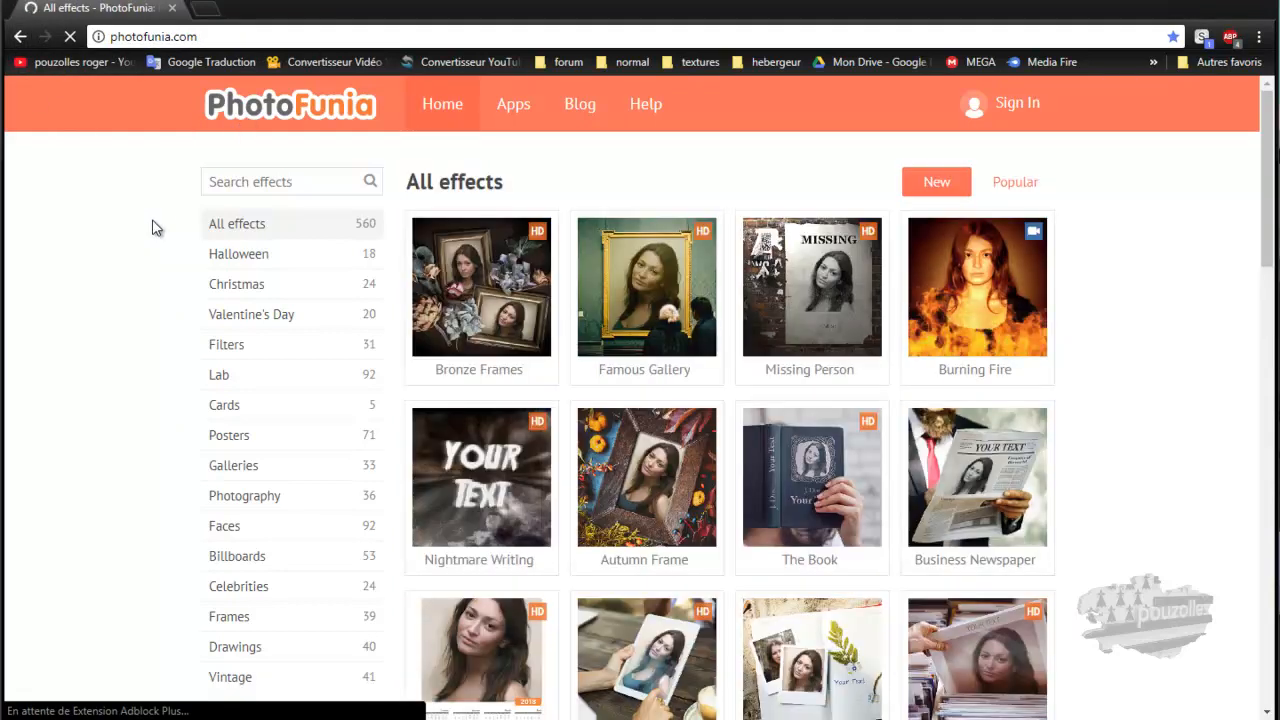
left_click(214, 228)
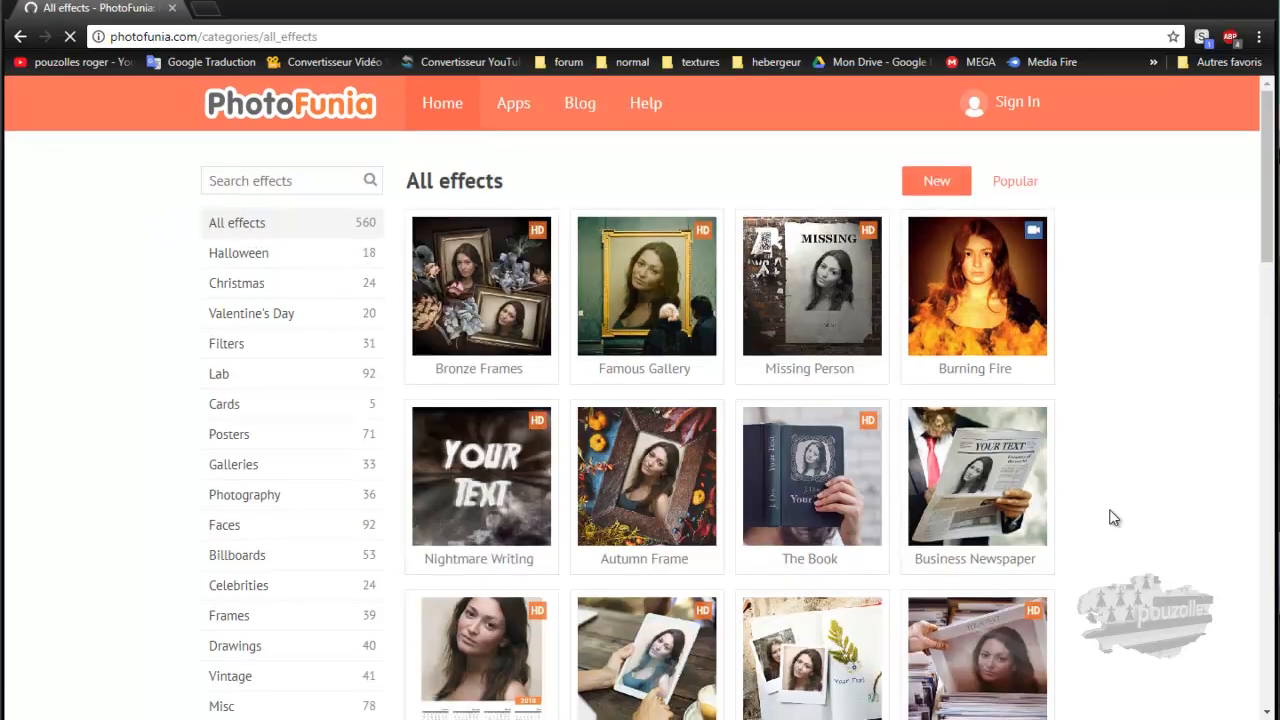
scroll(1108, 520, "down", 9)
scroll(1108, 520, "down", 3)
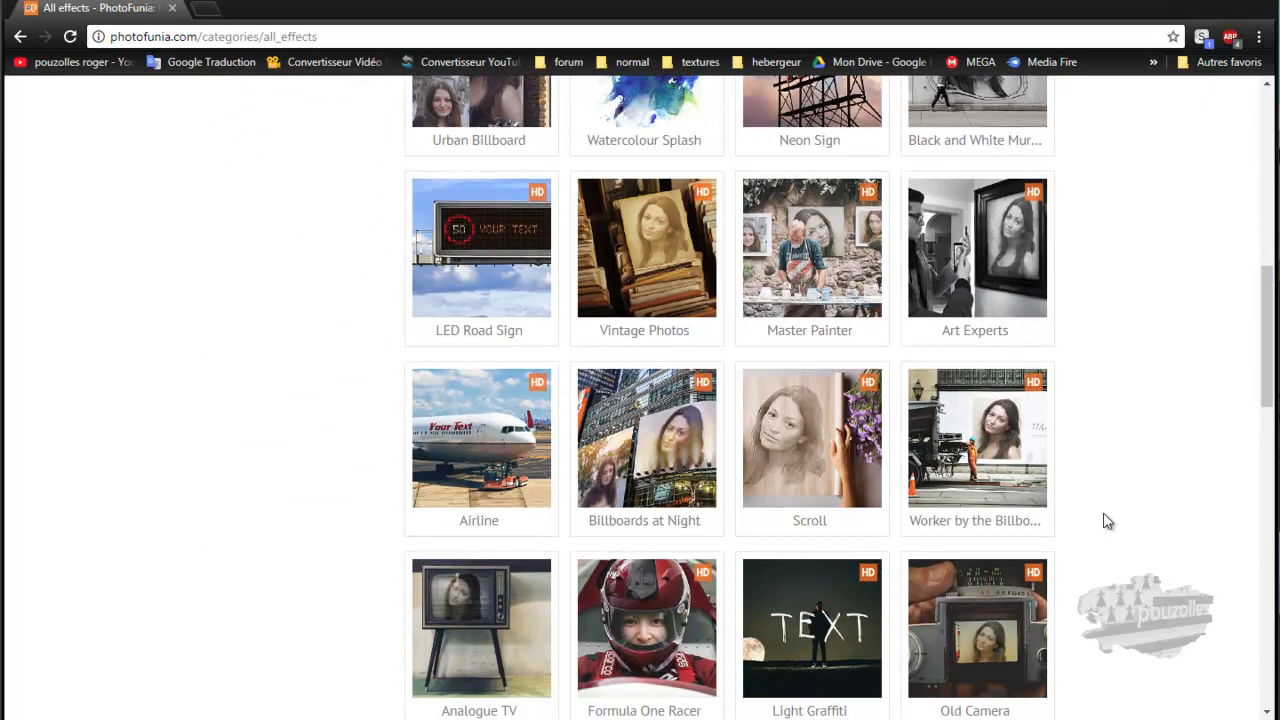
scroll(1108, 520, "down", 1)
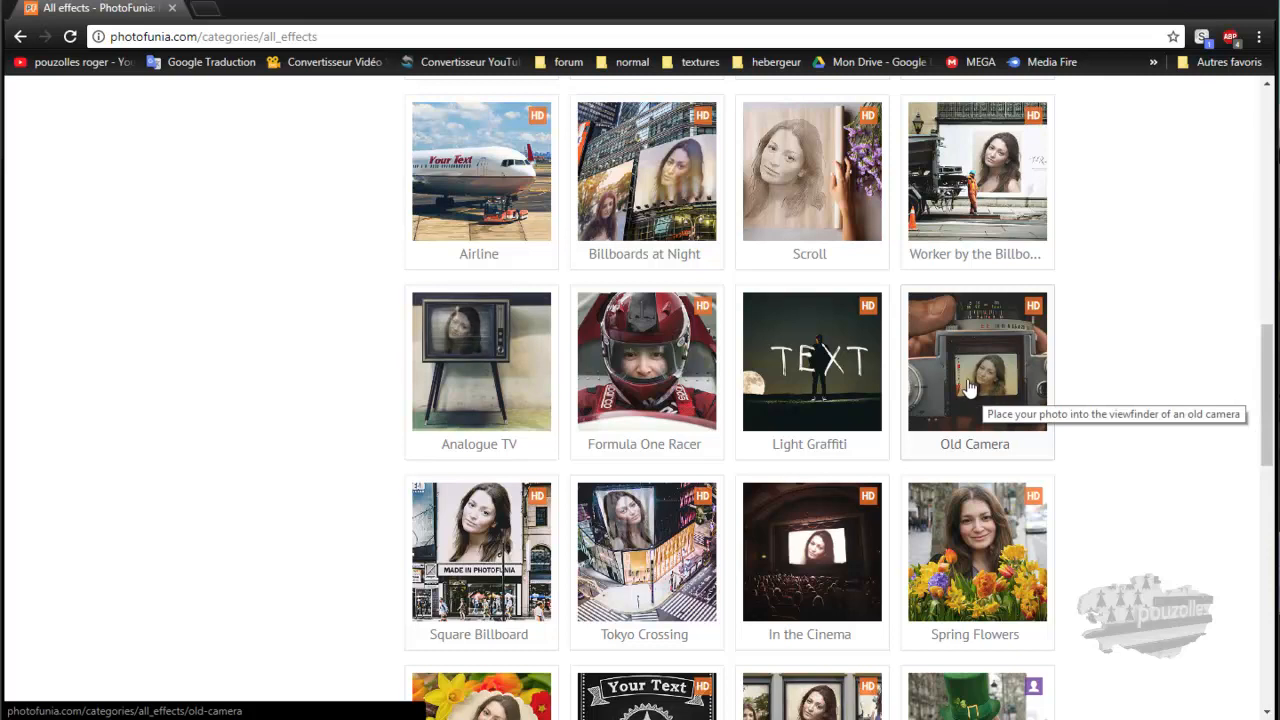
scroll(1097, 503, "down", 3)
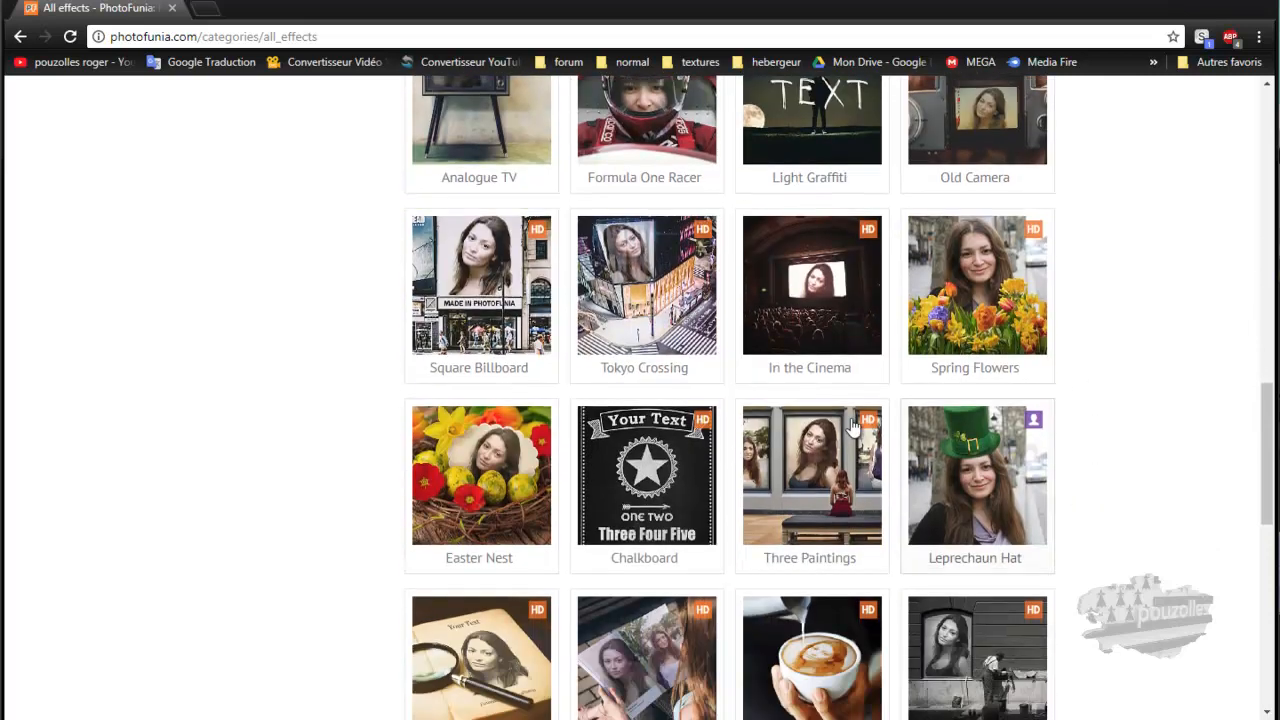
scroll(1142, 513, "down", 3)
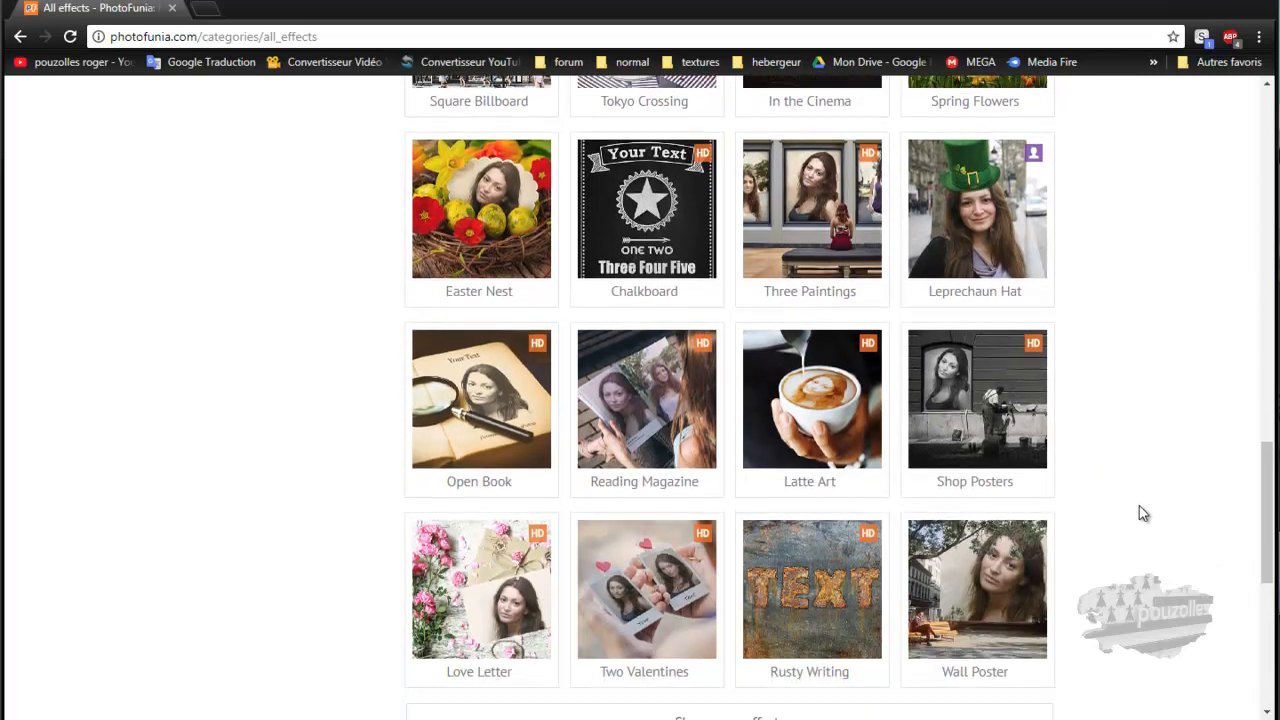
left_click(827, 404)
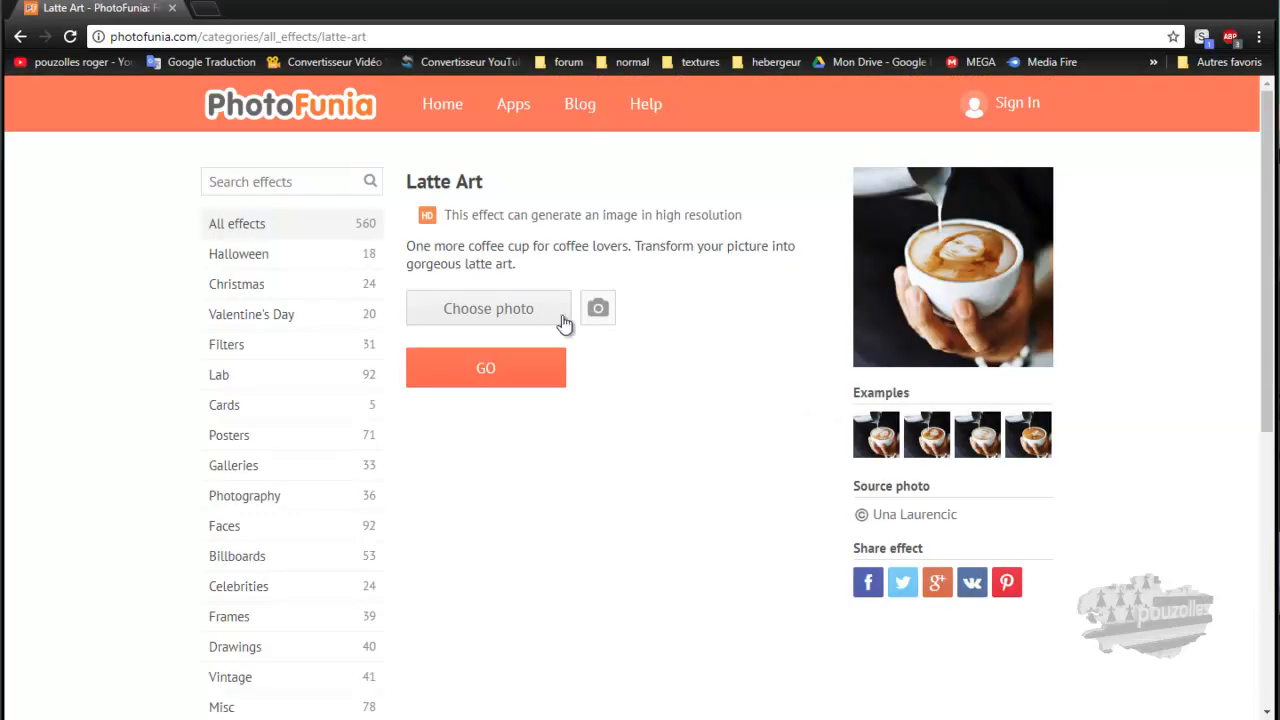
left_click(502, 312)
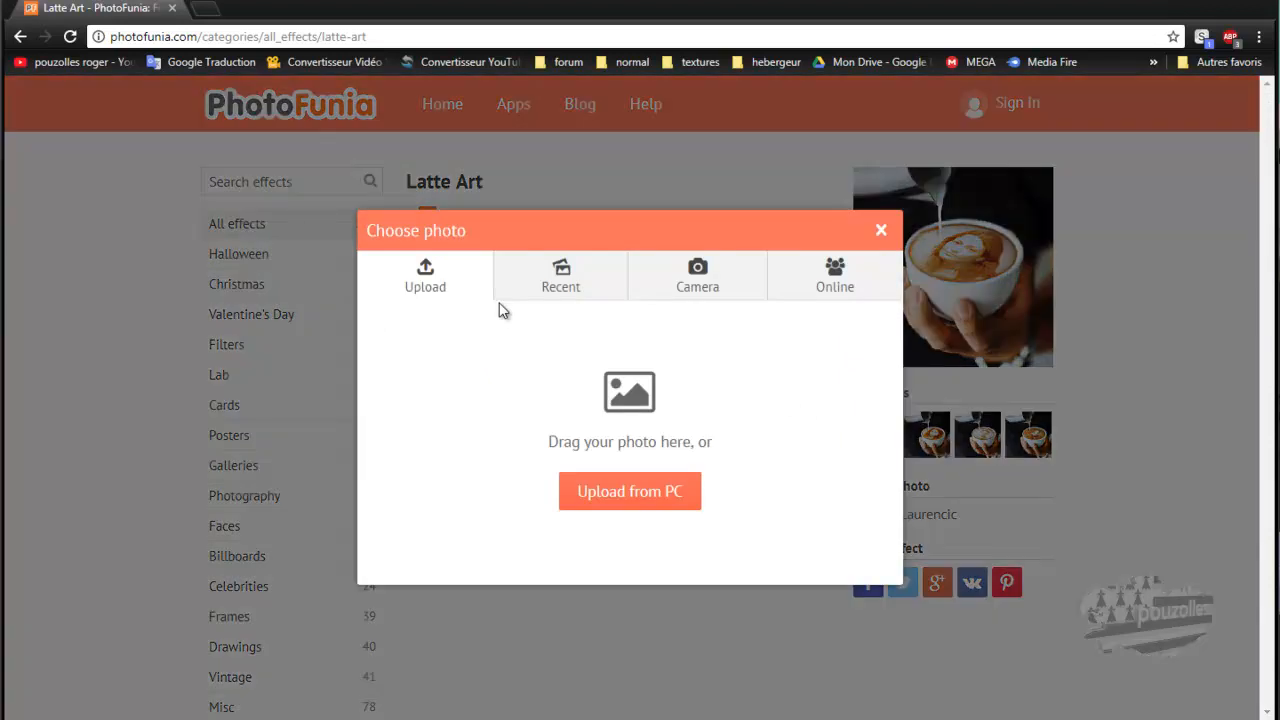
left_click(630, 492)
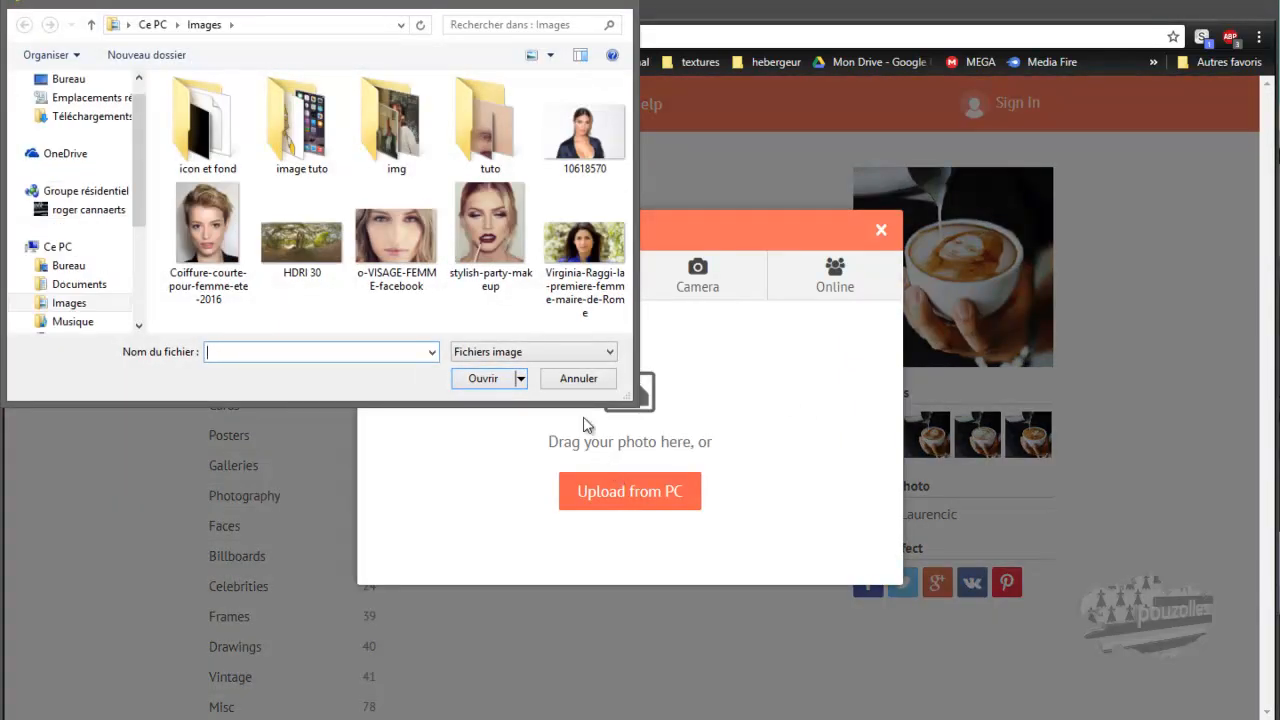
left_click(207, 225)
left_click(485, 379)
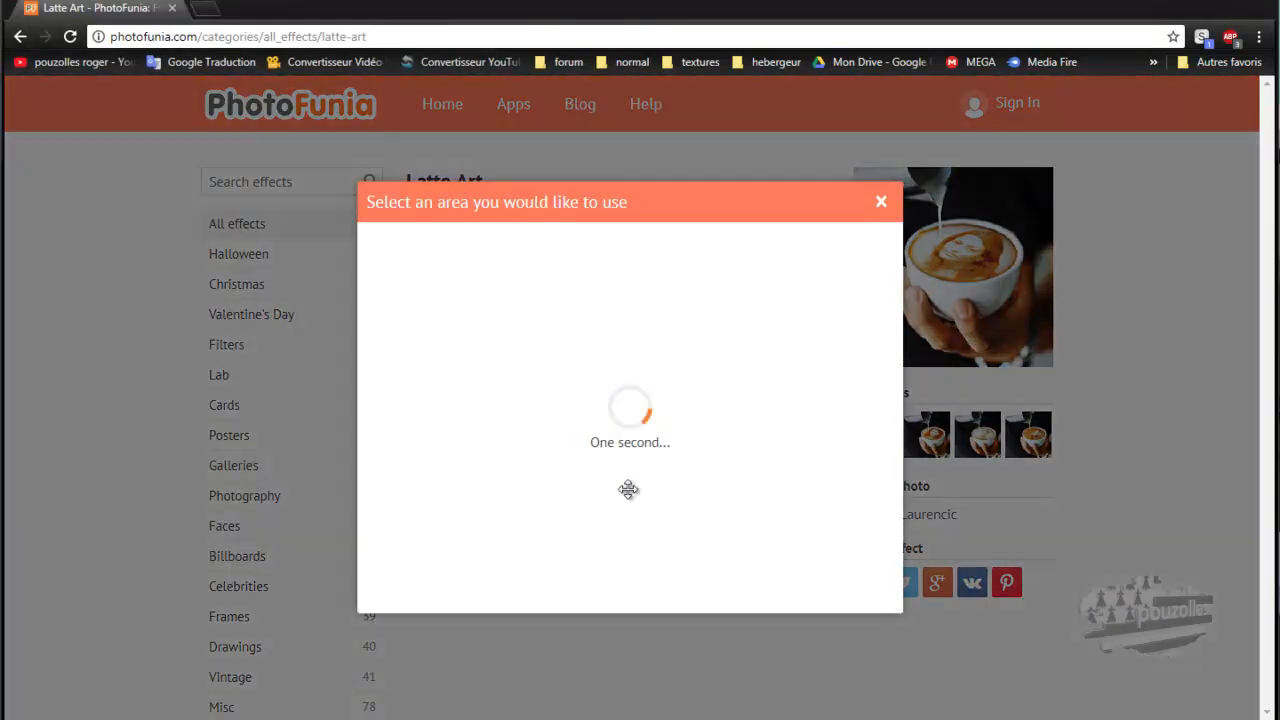
left_click_drag(630, 476, 630, 490)
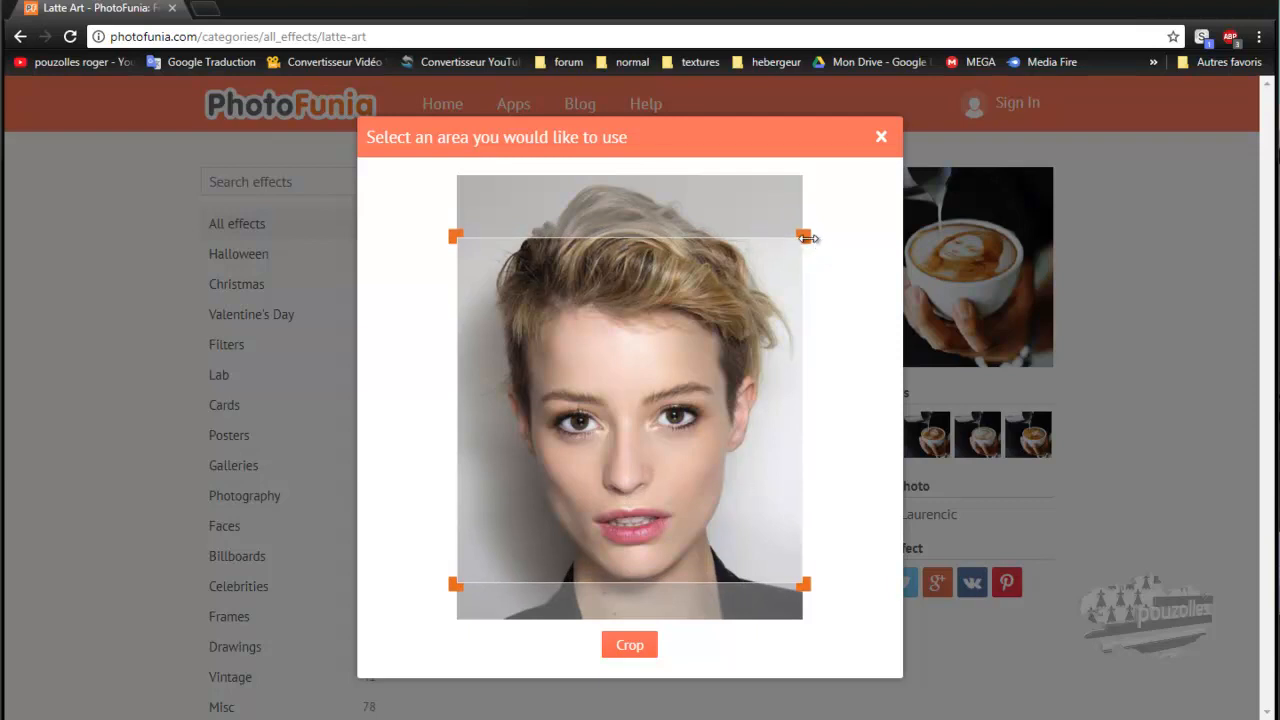
left_click_drag(798, 238, 776, 237)
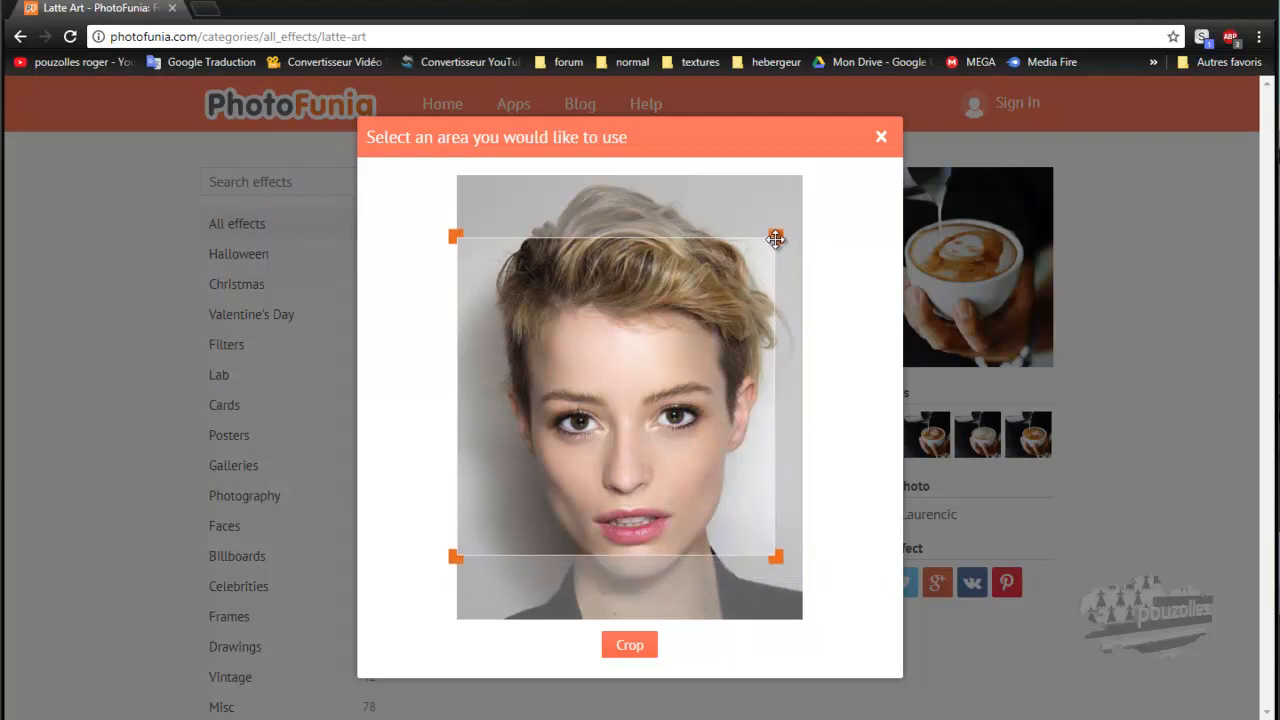
left_click_drag(614, 348, 640, 360)
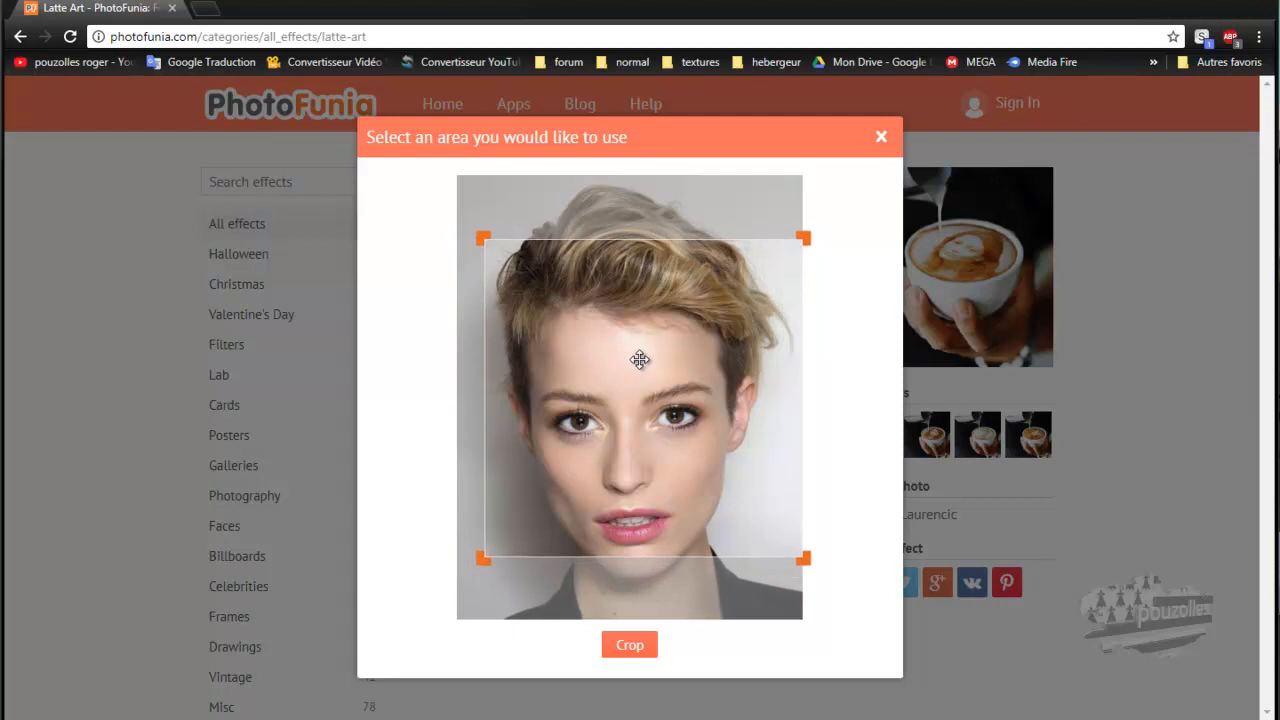
left_click(881, 137)
Upload the Virginia-Raggi-la-premiere-femme-maire-de-Rome photo for Latte Art, crop it with the default area and generate the image
left_click(522, 313)
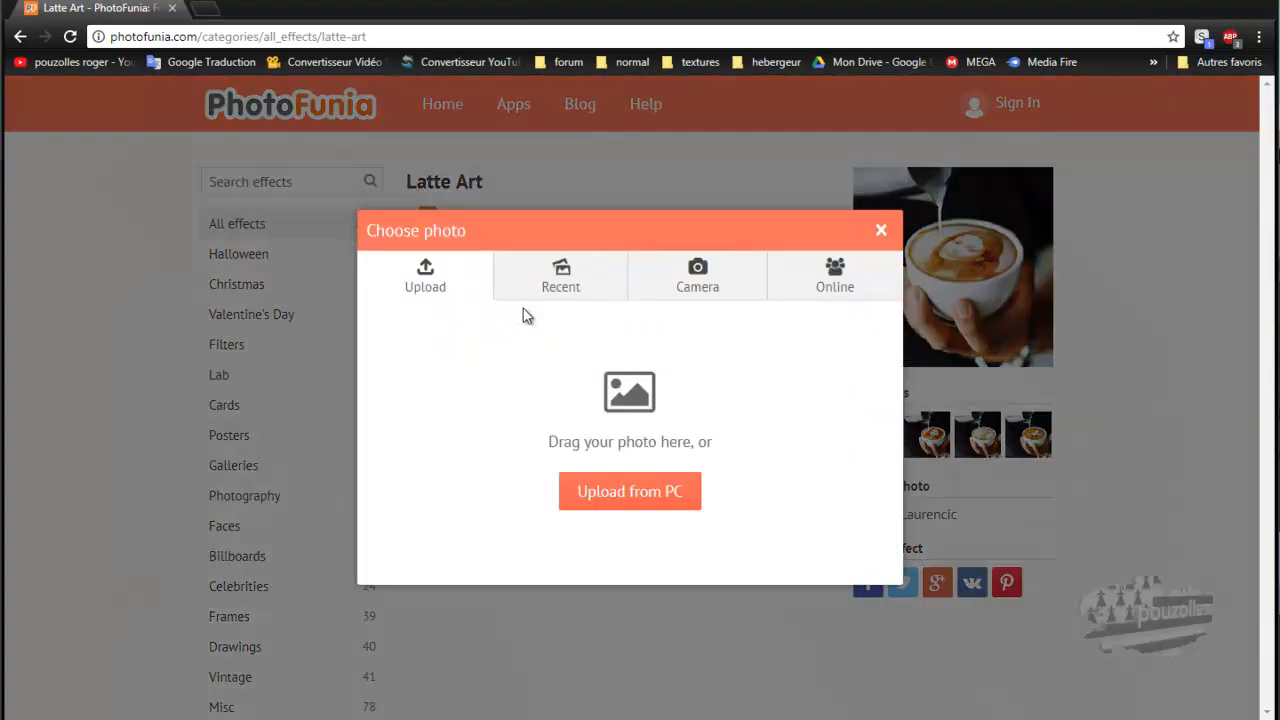
left_click(614, 501)
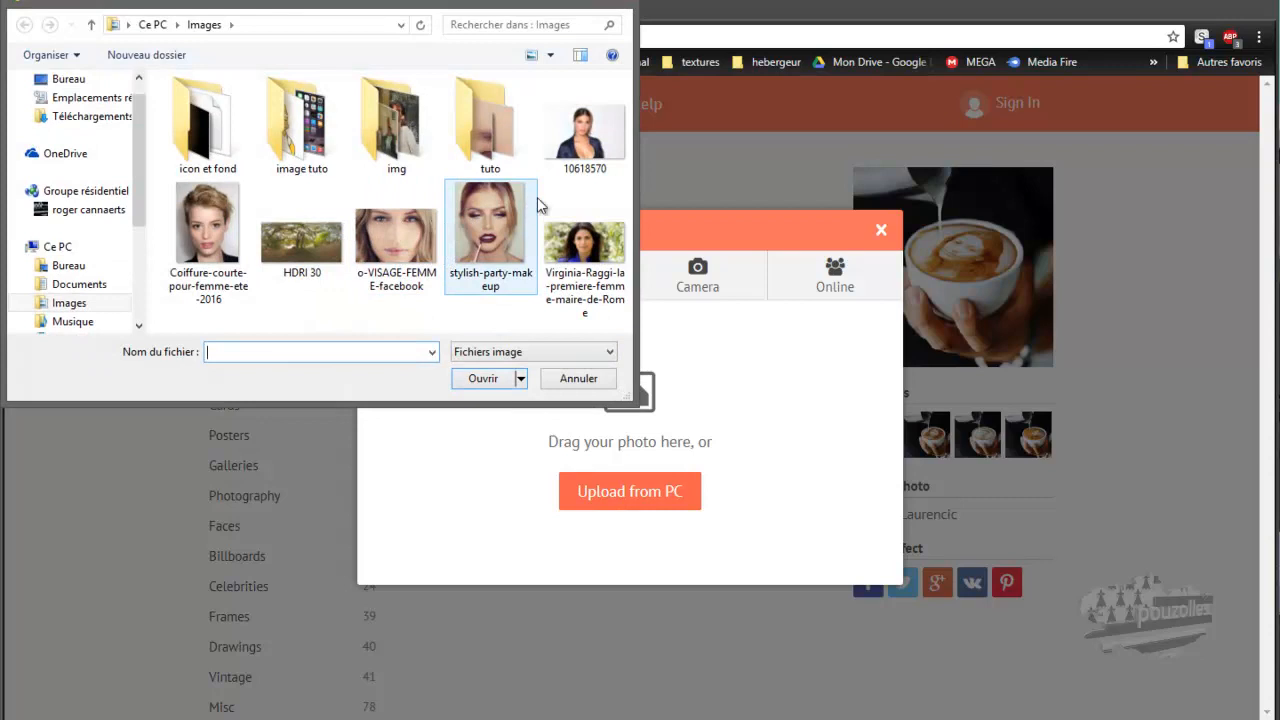
left_click(581, 246)
left_click(484, 380)
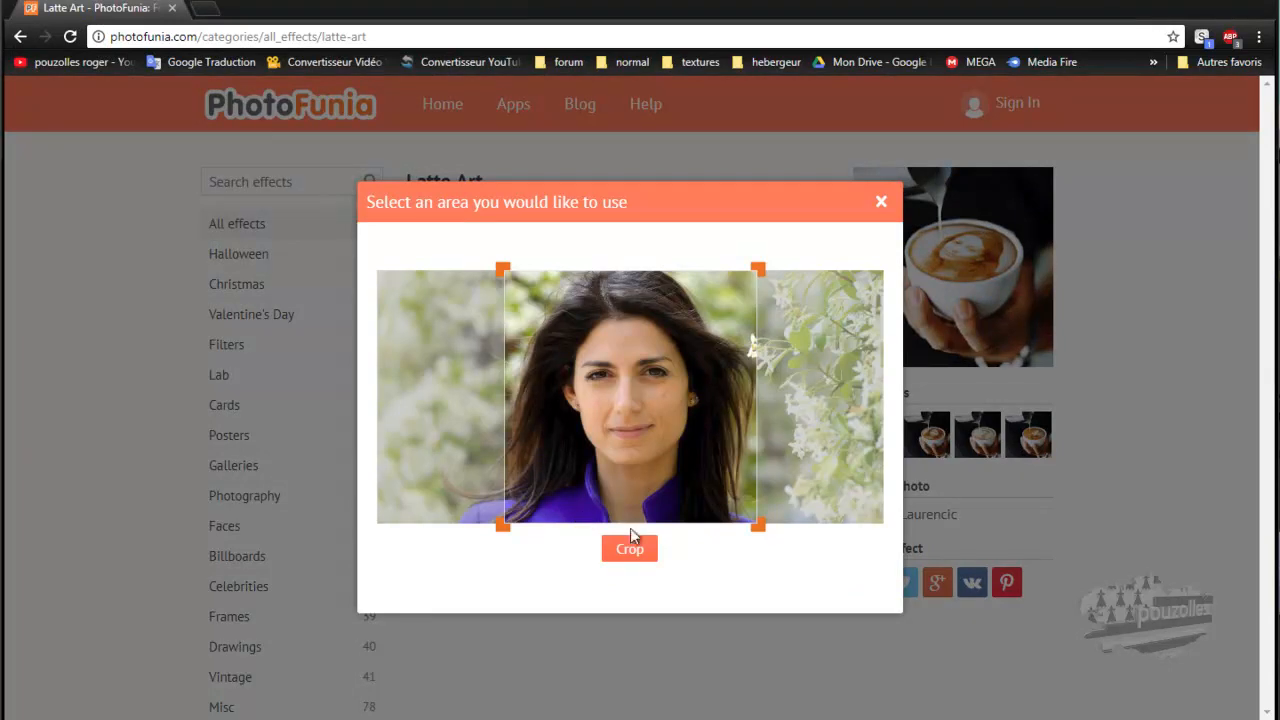
left_click(630, 552)
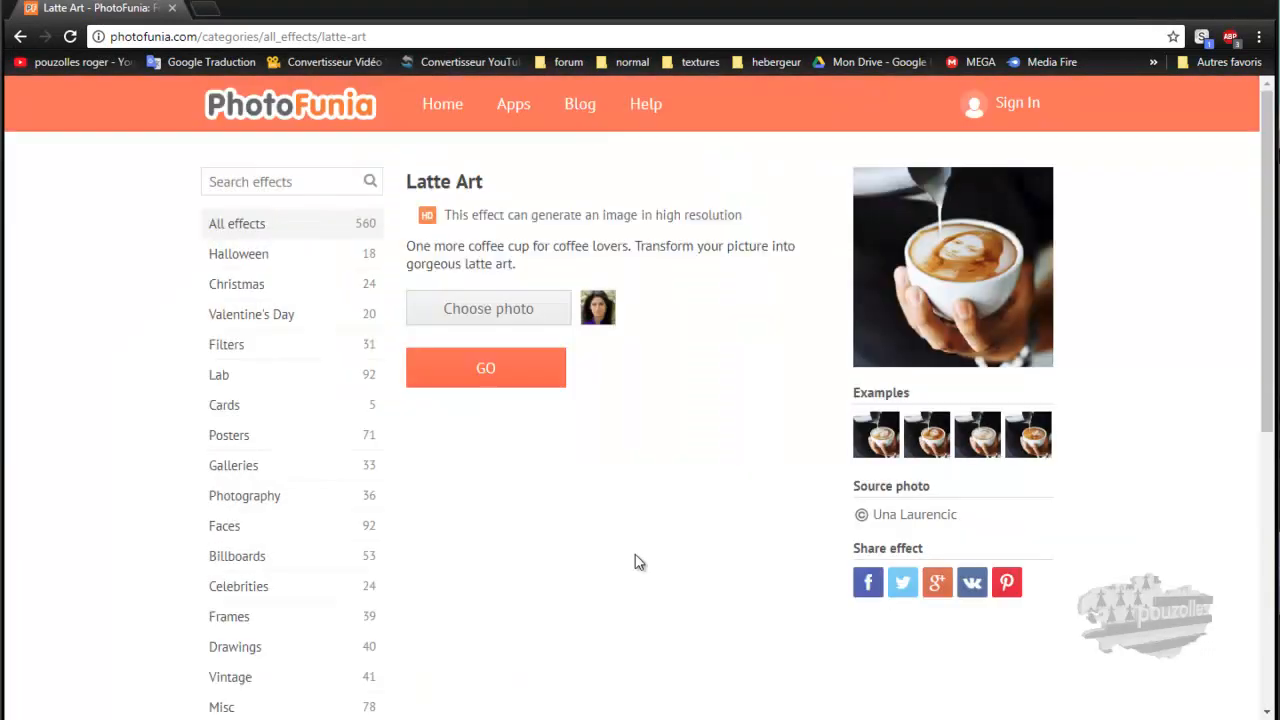
left_click(491, 390)
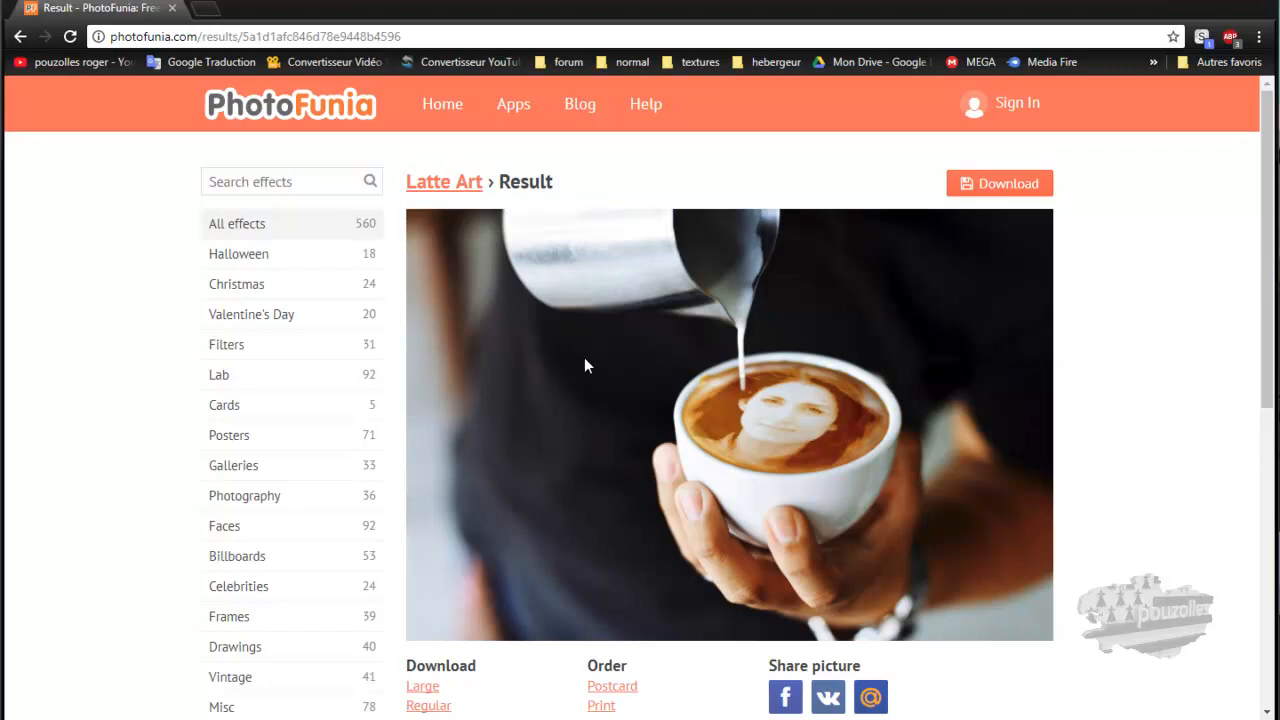
Browse the effects offered in the Halloween category
left_click(238, 259)
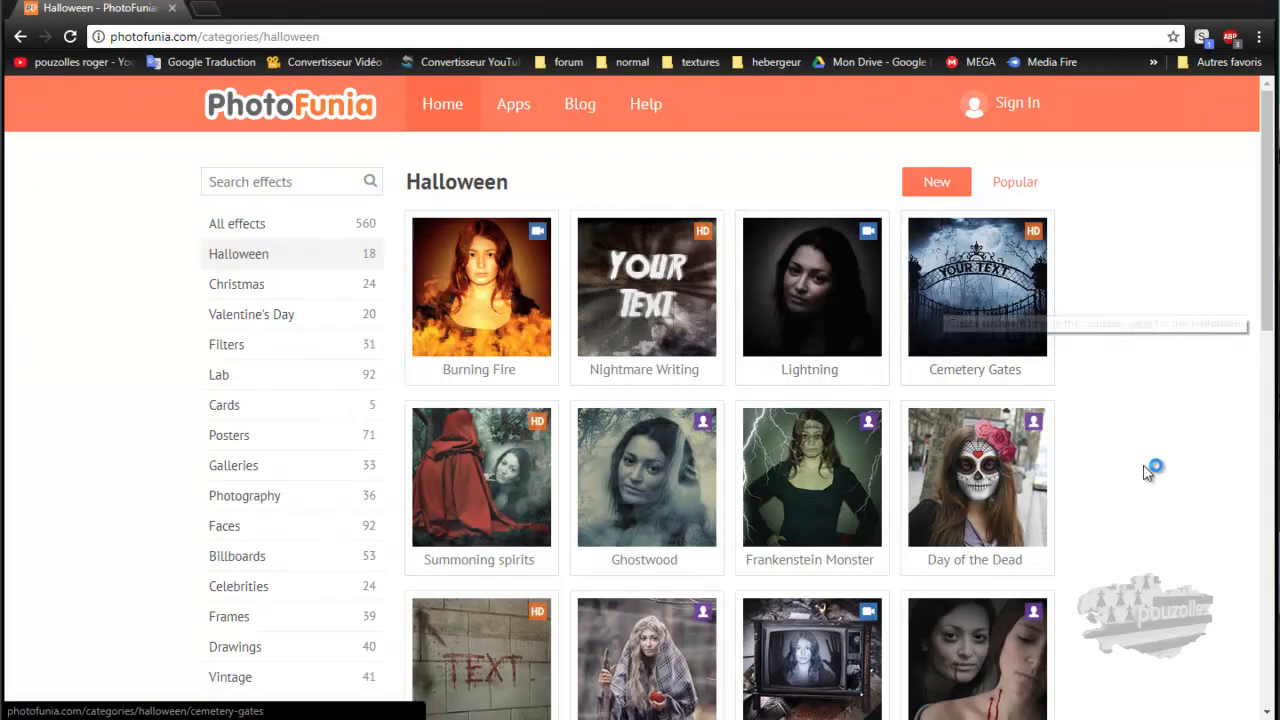
scroll(1142, 481, "down", 1)
scroll(1142, 481, "down", 2)
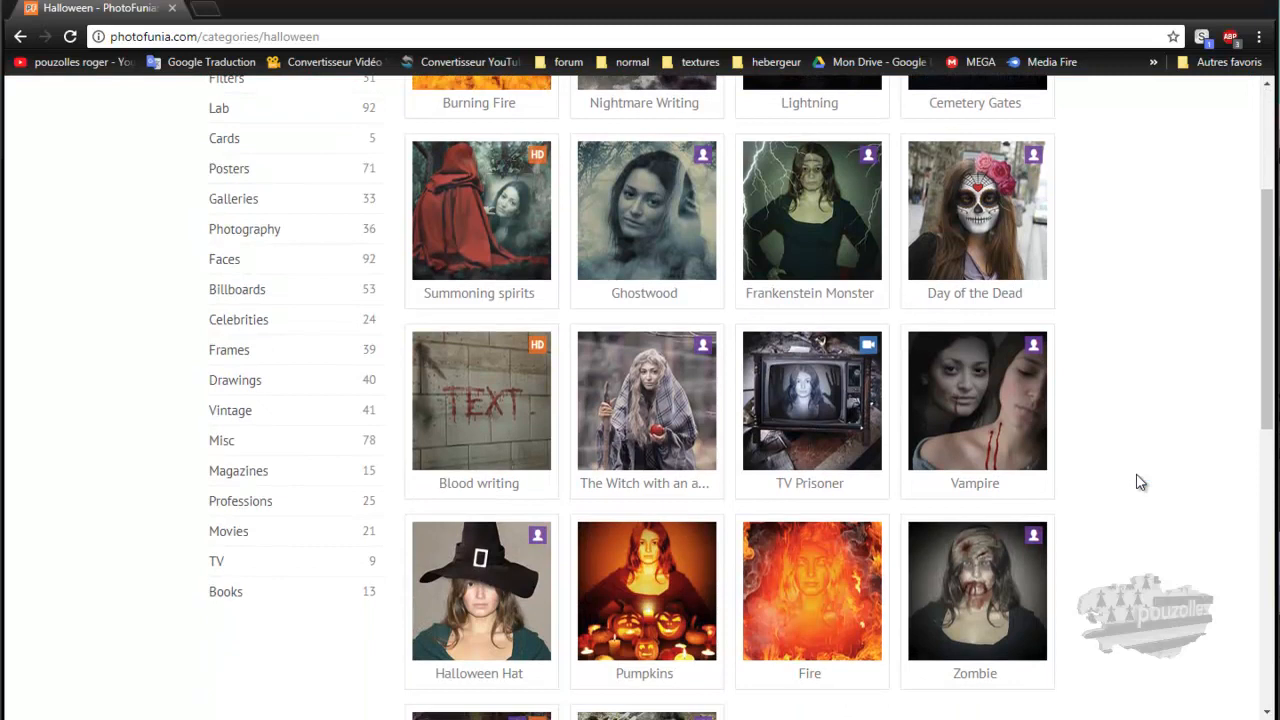
scroll(1142, 481, "down", 1)
scroll(1137, 483, "down", 1)
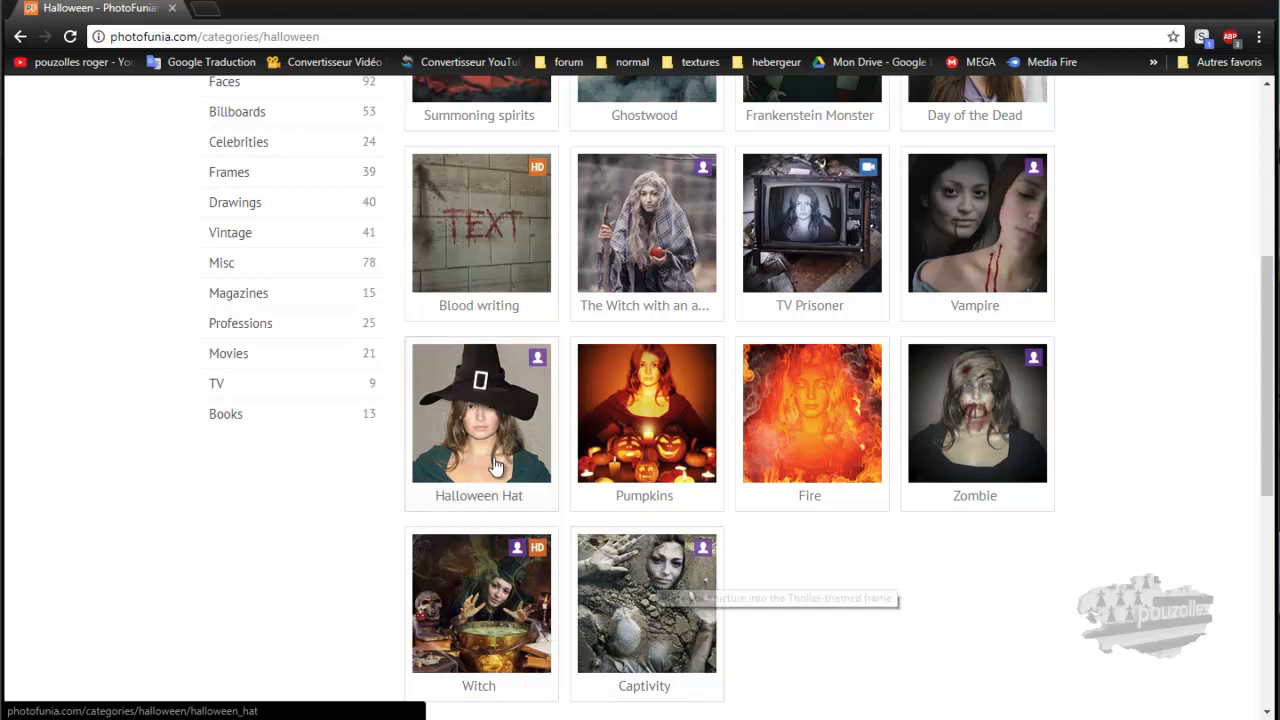
scroll(660, 393, "up", 3)
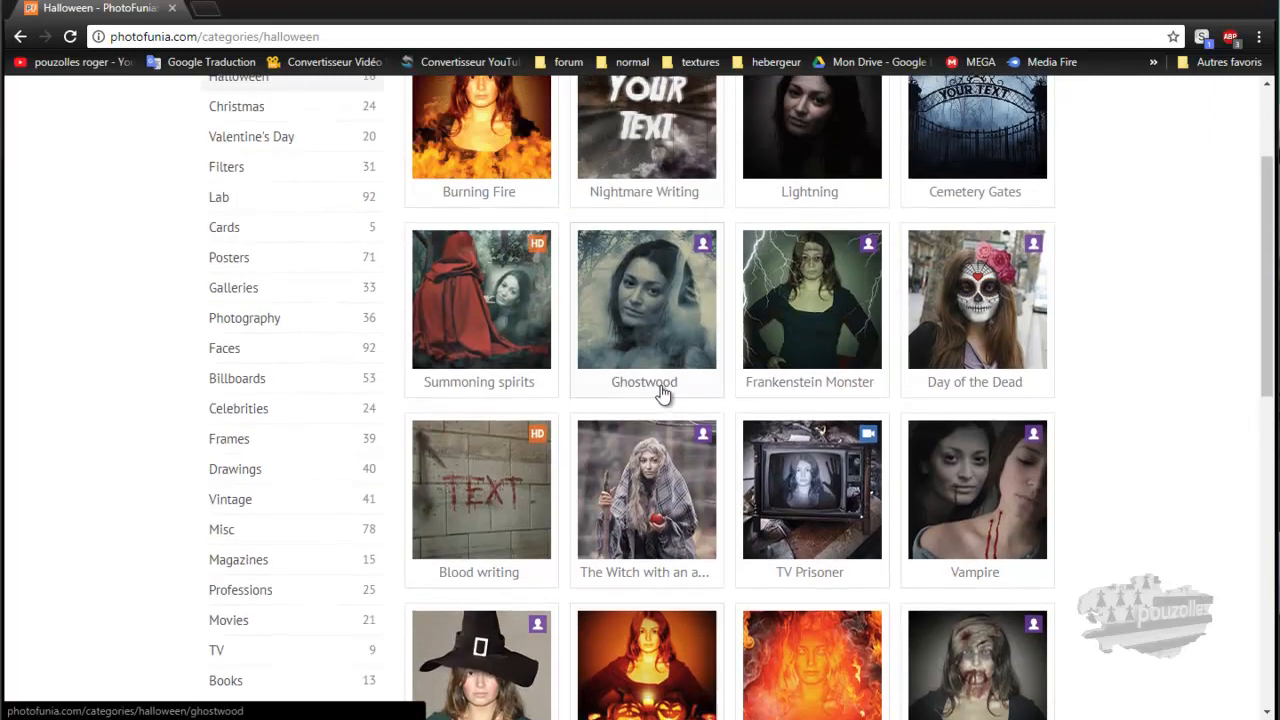
scroll(340, 250, "up", 1)
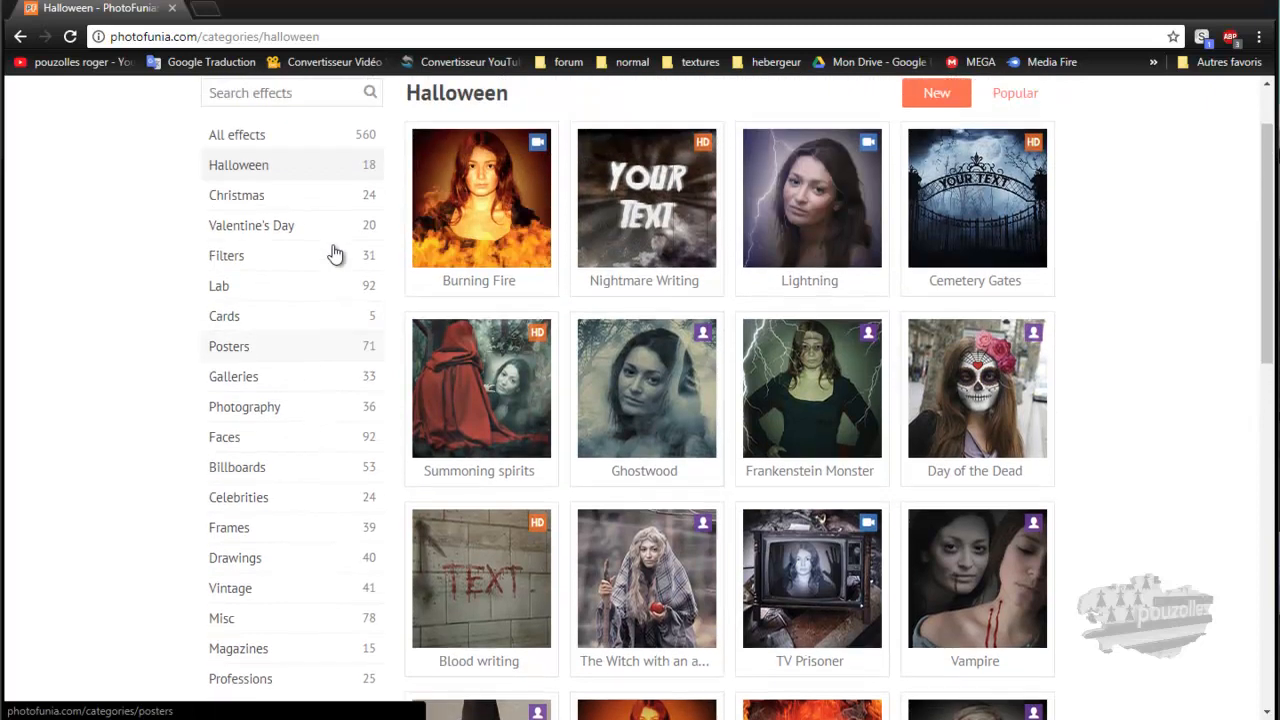
Open the Snow Globe effect from the Christmas category
left_click(237, 199)
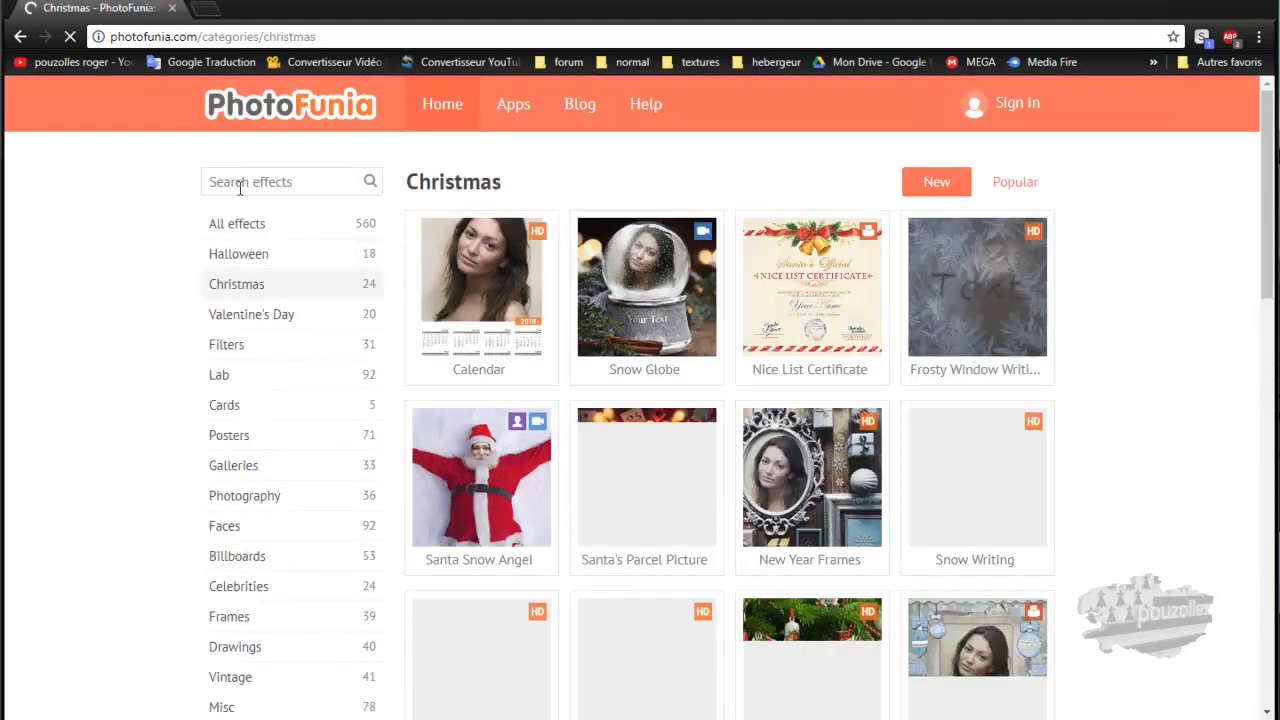
left_click(638, 283)
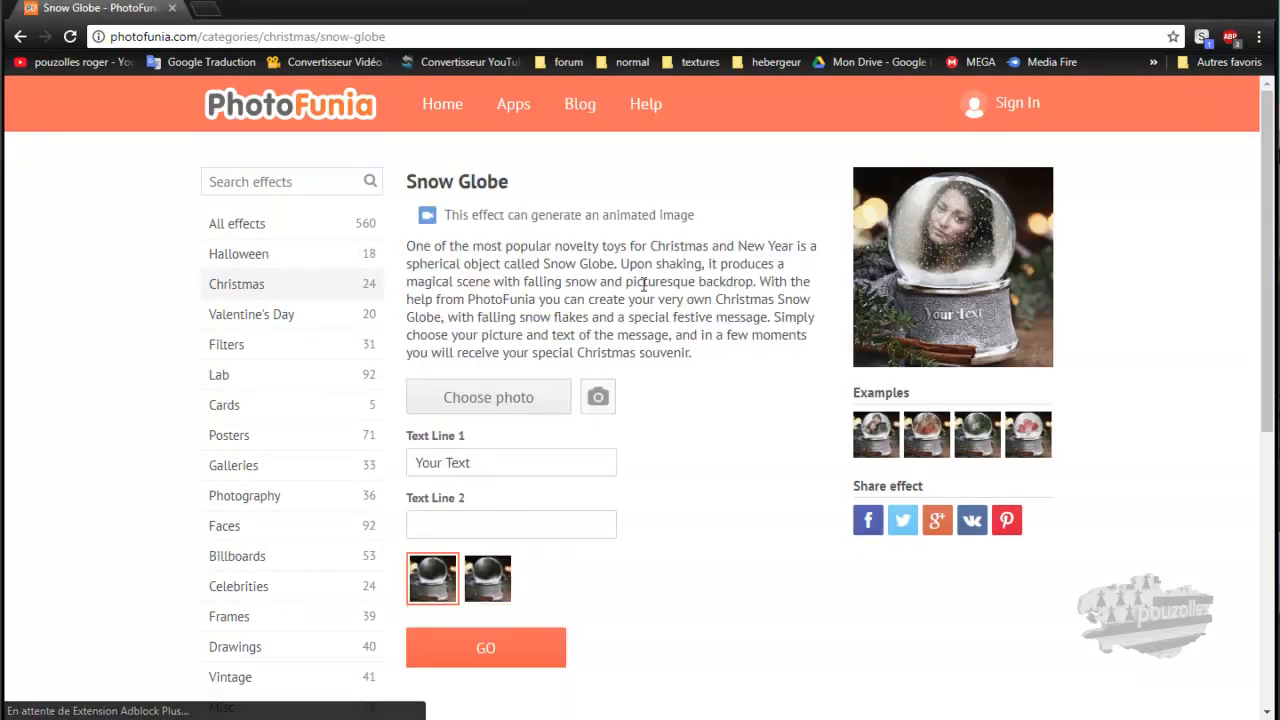
left_click(528, 405)
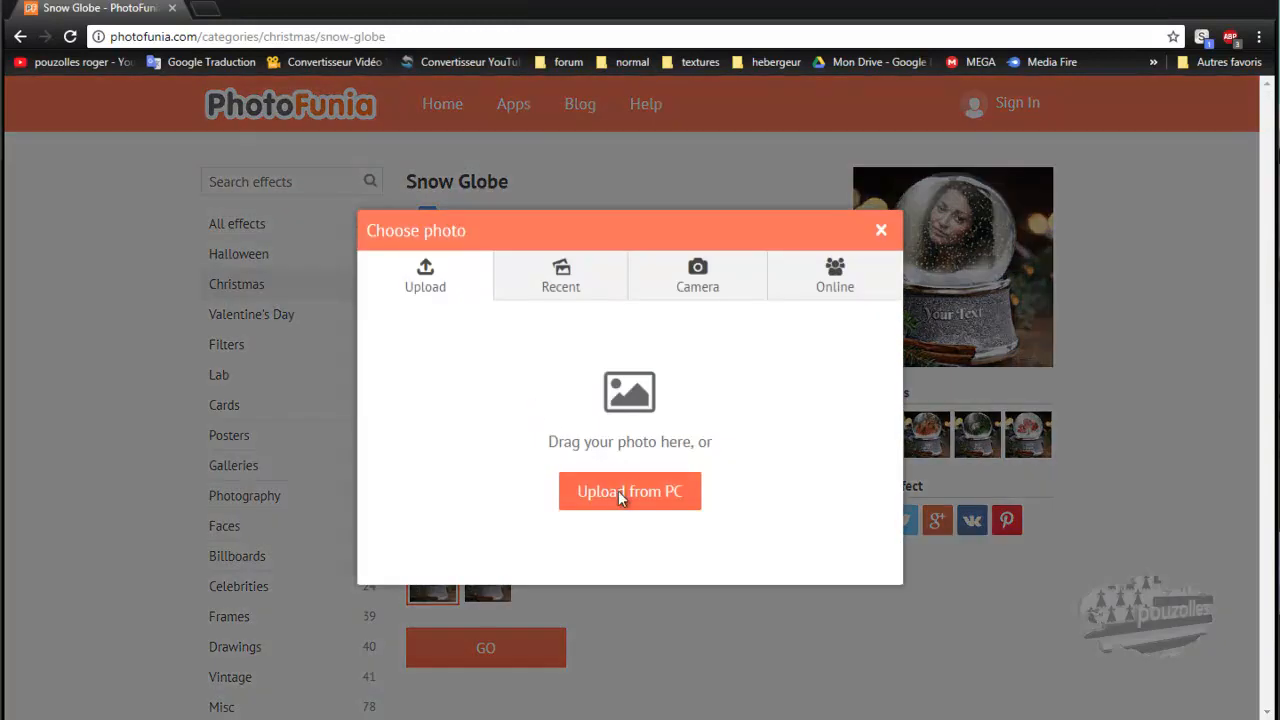
left_click(618, 492)
left_click(208, 230)
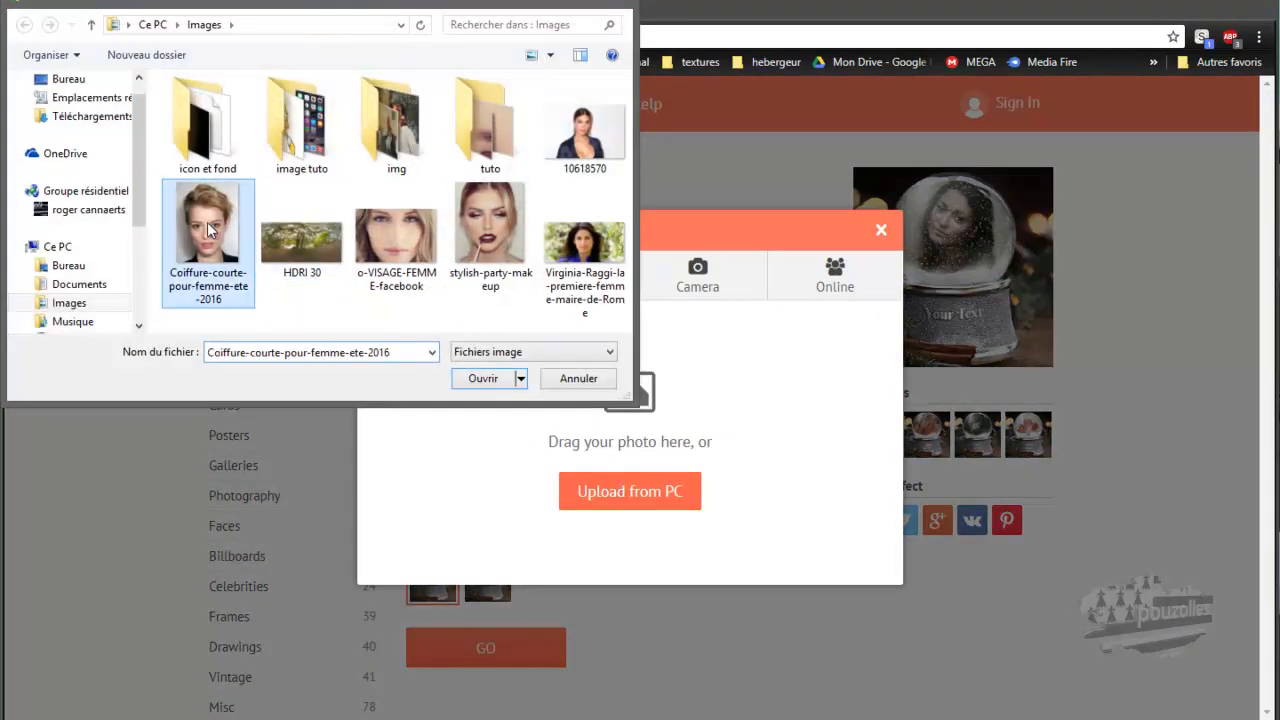
double_click(208, 230)
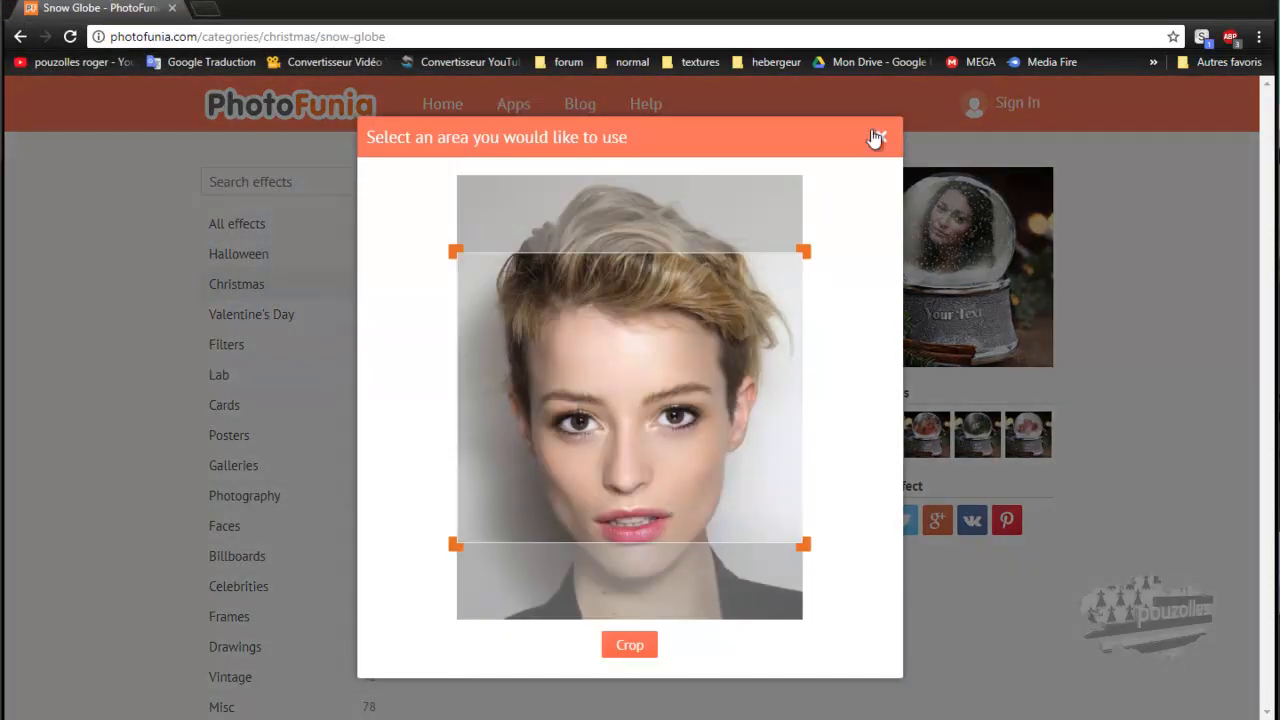
left_click(881, 139)
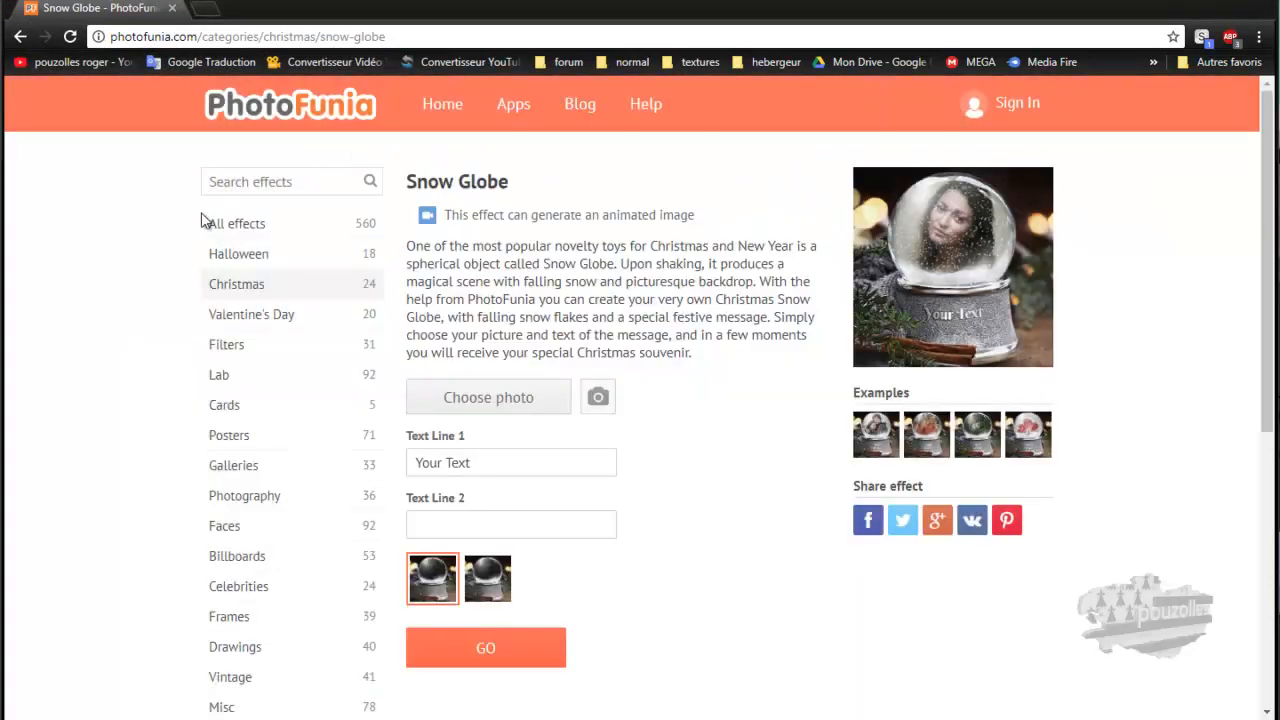
left_click(483, 400)
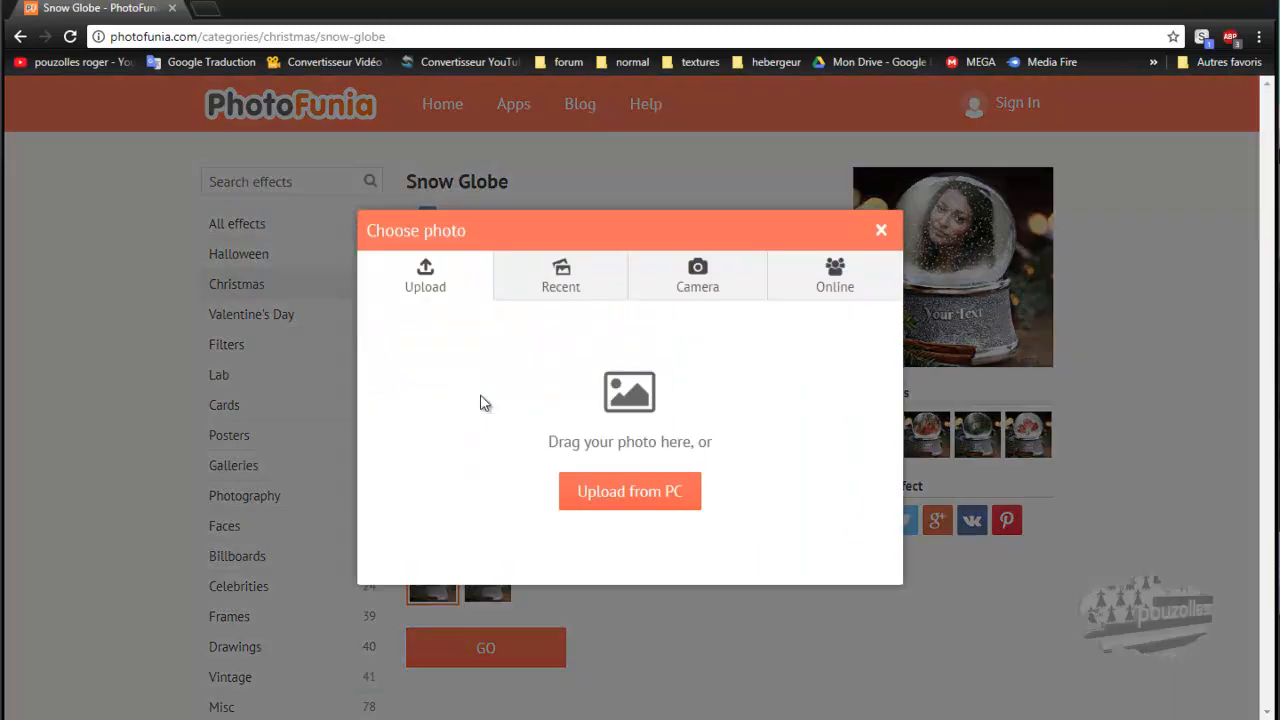
left_click(598, 490)
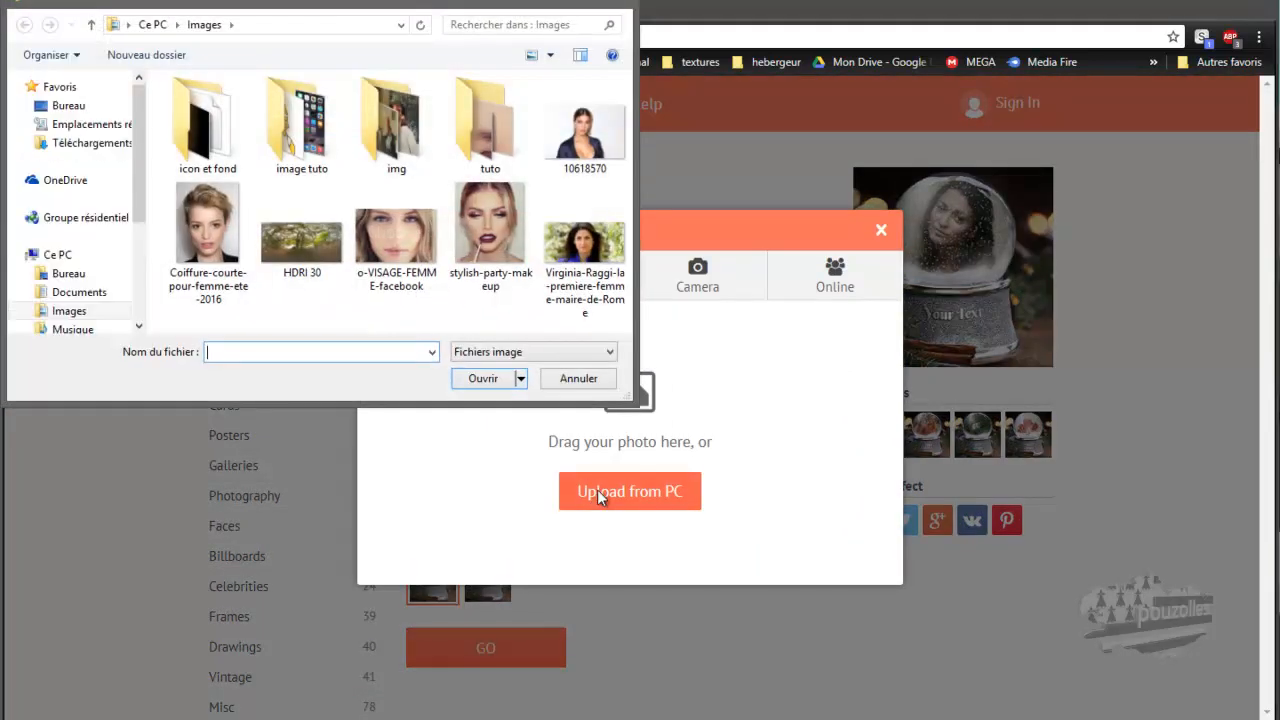
double_click(469, 219)
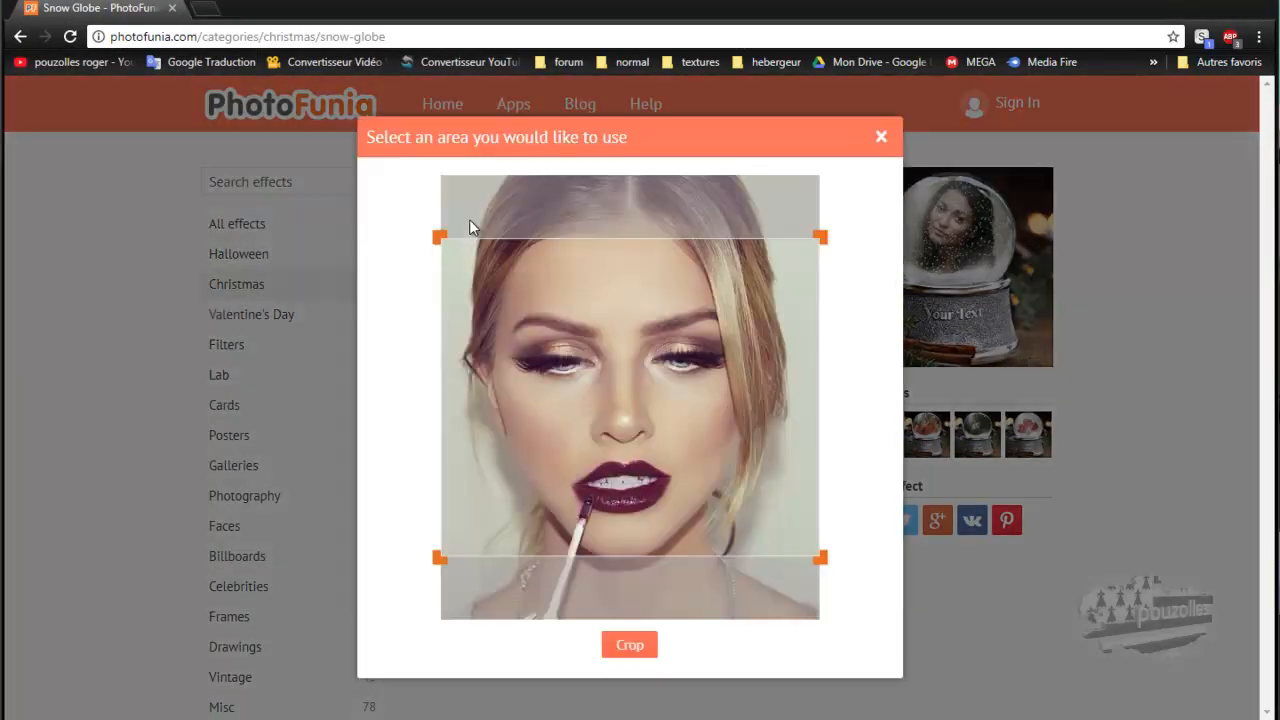
left_click(881, 140)
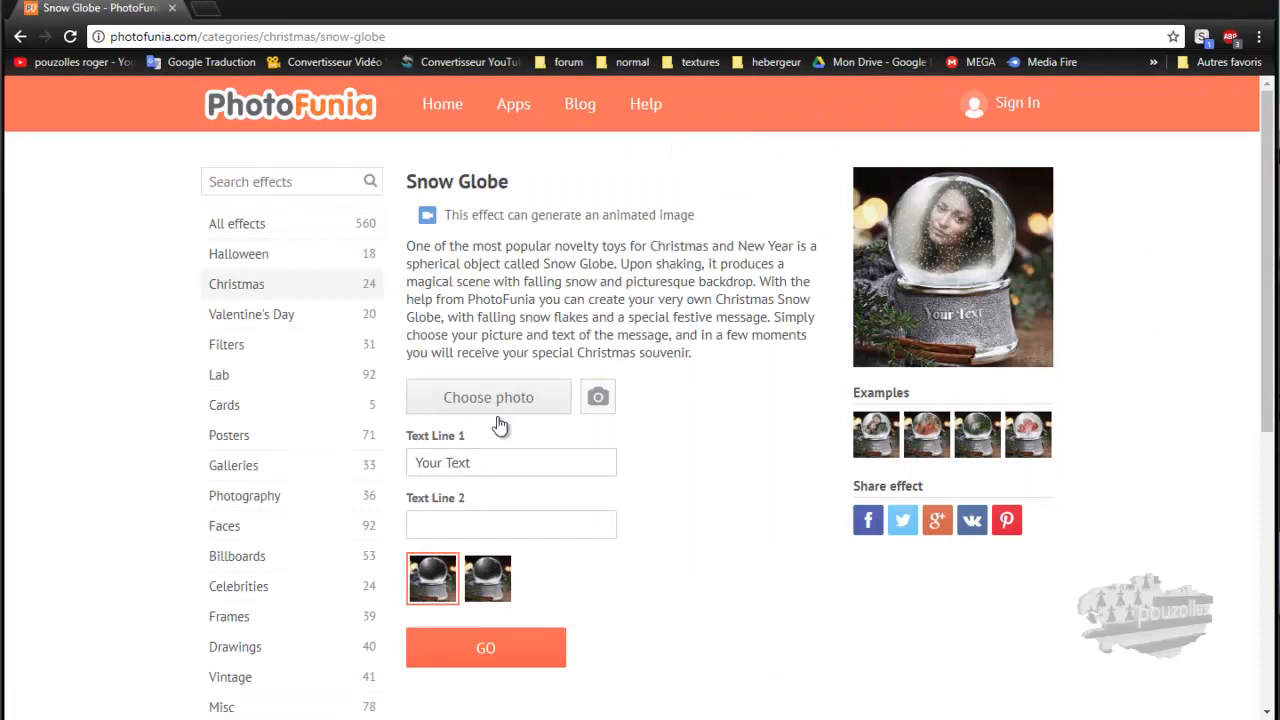
Upload the Virginia-Raggi-la-premiere-femme-maire-de-Rome photo for the Snow Globe effect and crop it with the default area
left_click(512, 404)
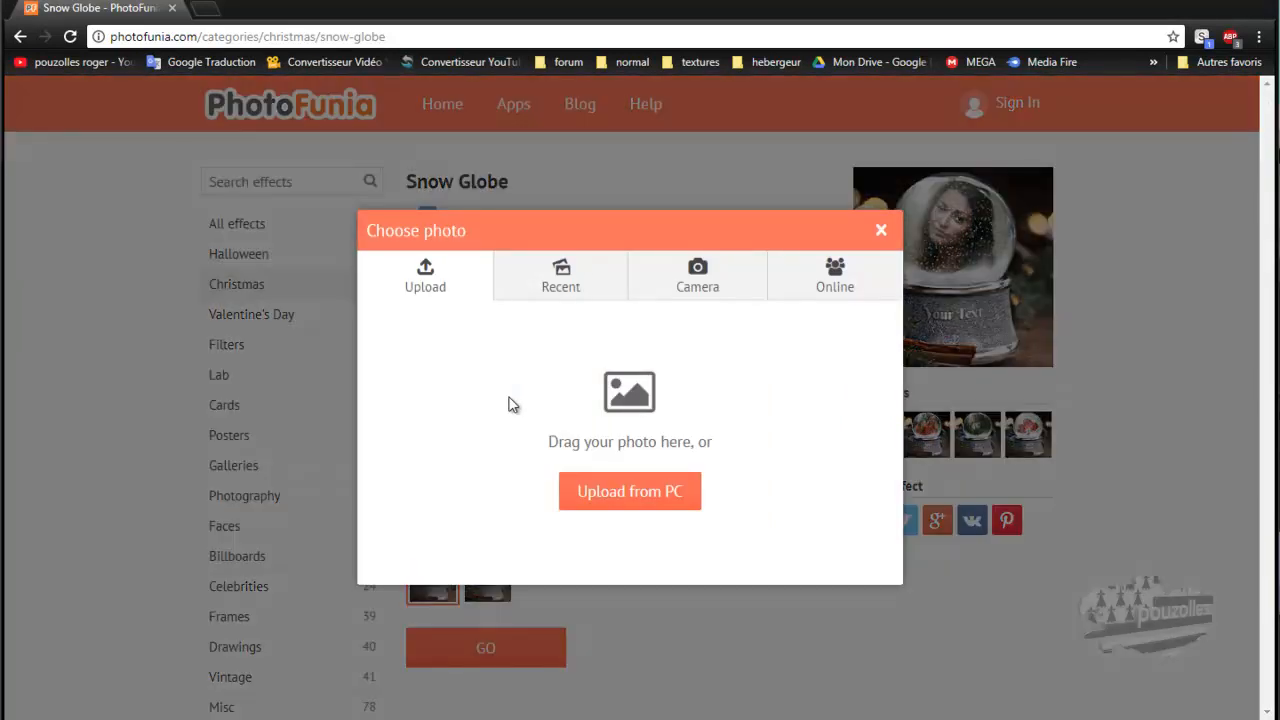
left_click(597, 492)
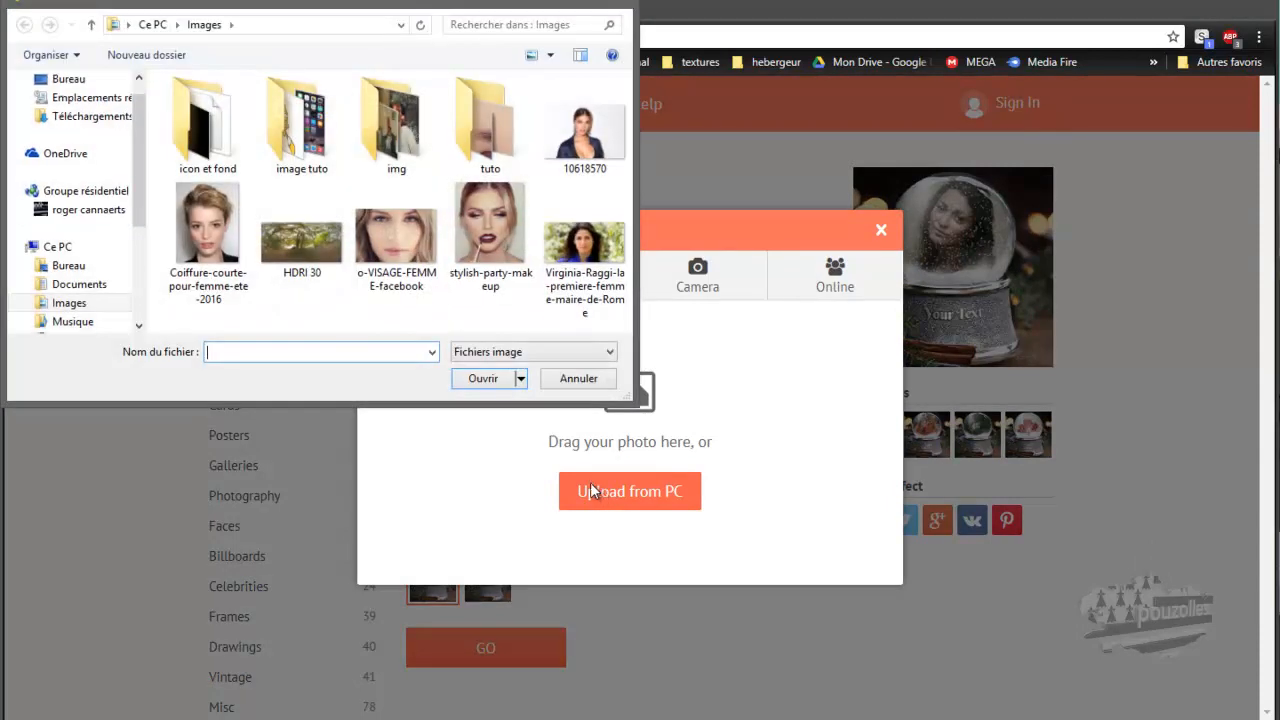
left_click(392, 226)
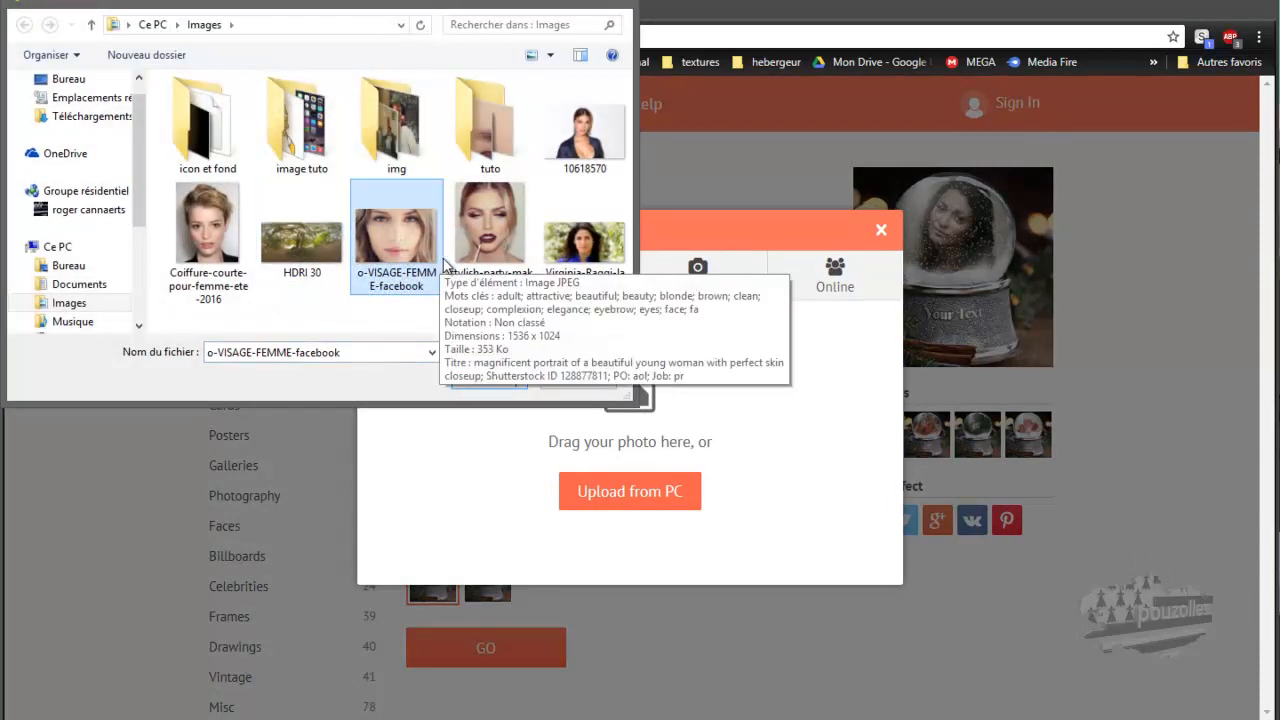
left_click(590, 246)
left_click(488, 380)
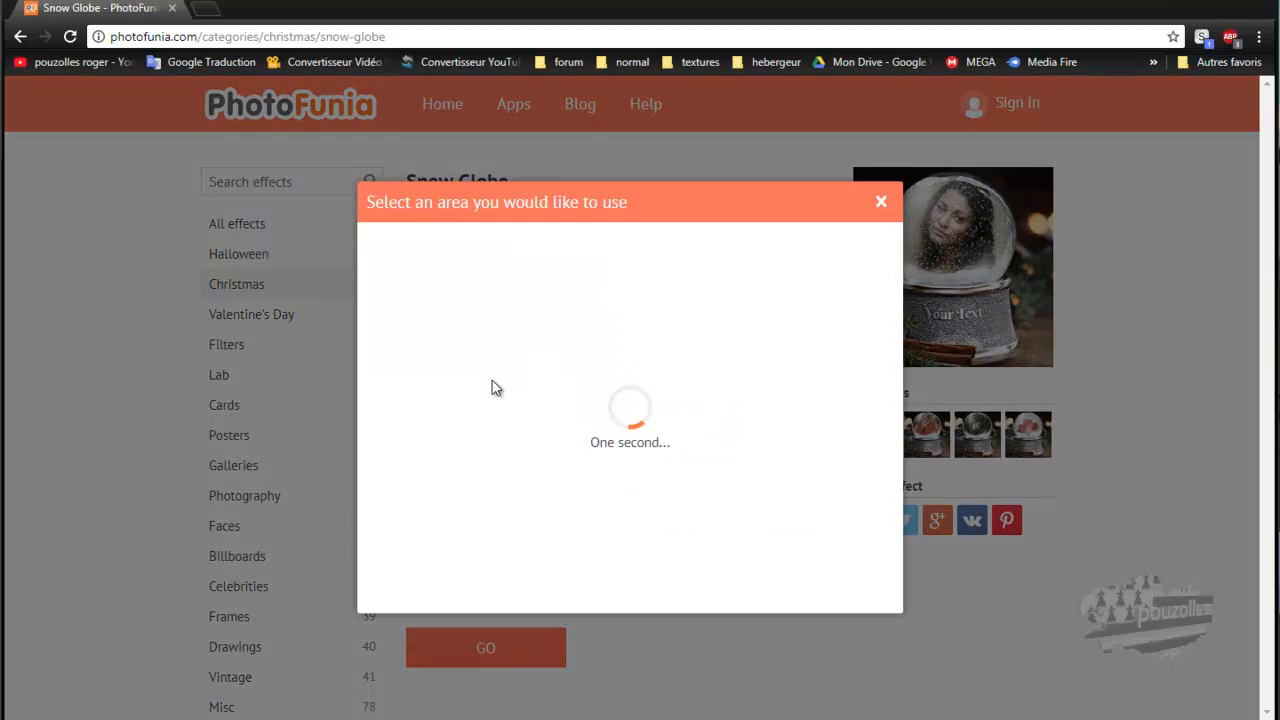
left_click(614, 551)
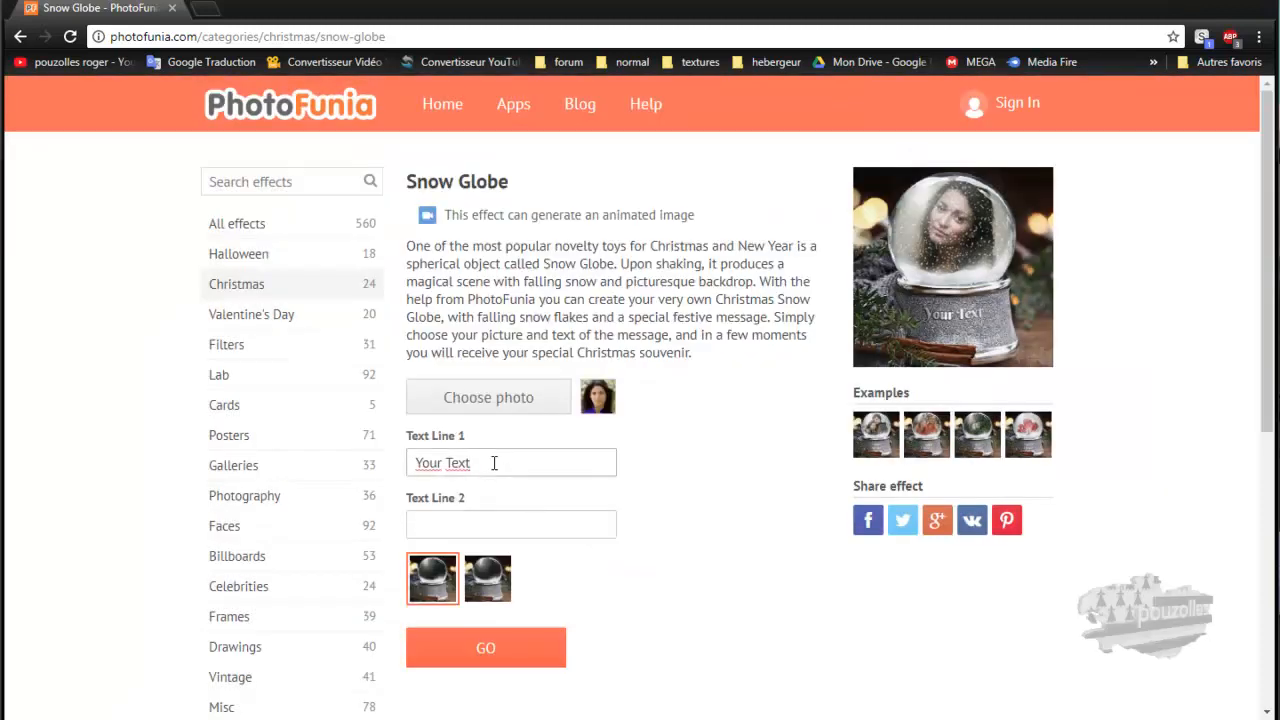
Set Text Line 1 to "pouzolles" and Text Line 2 to "tuto", and generate the Snow Globe image with the first globe style
type("pouzol")
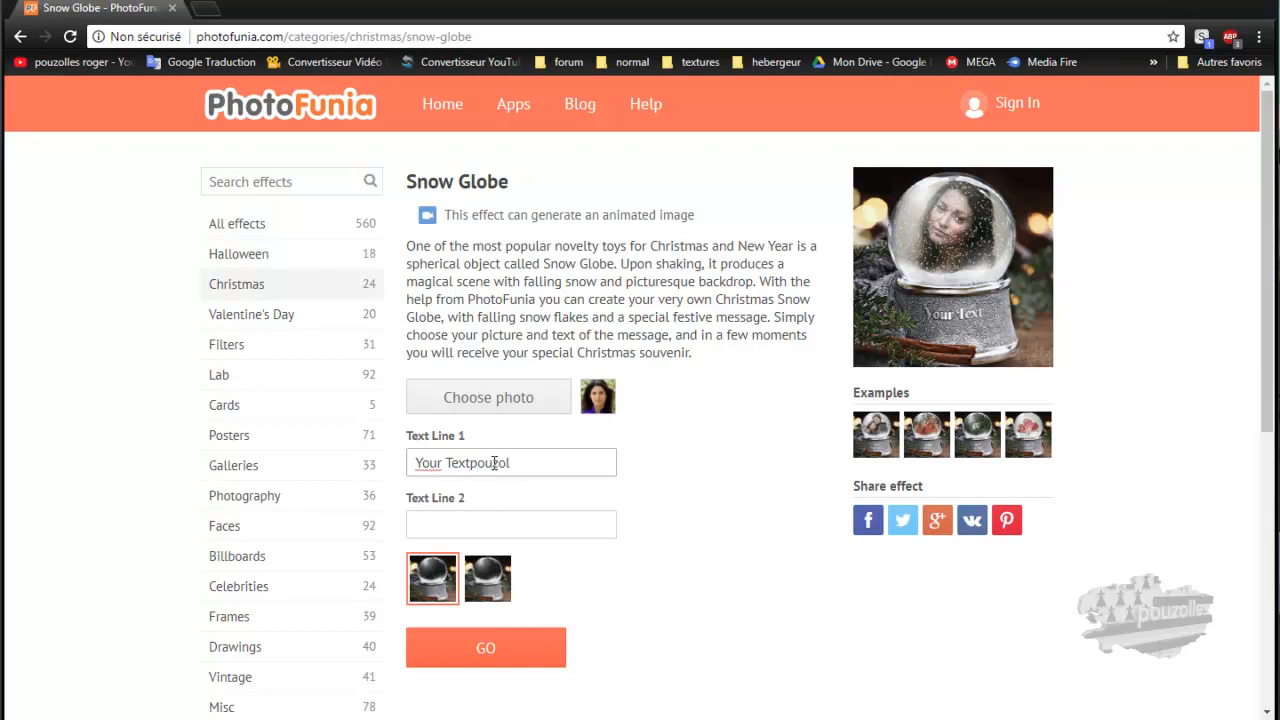
left_click_drag(516, 461, 434, 462)
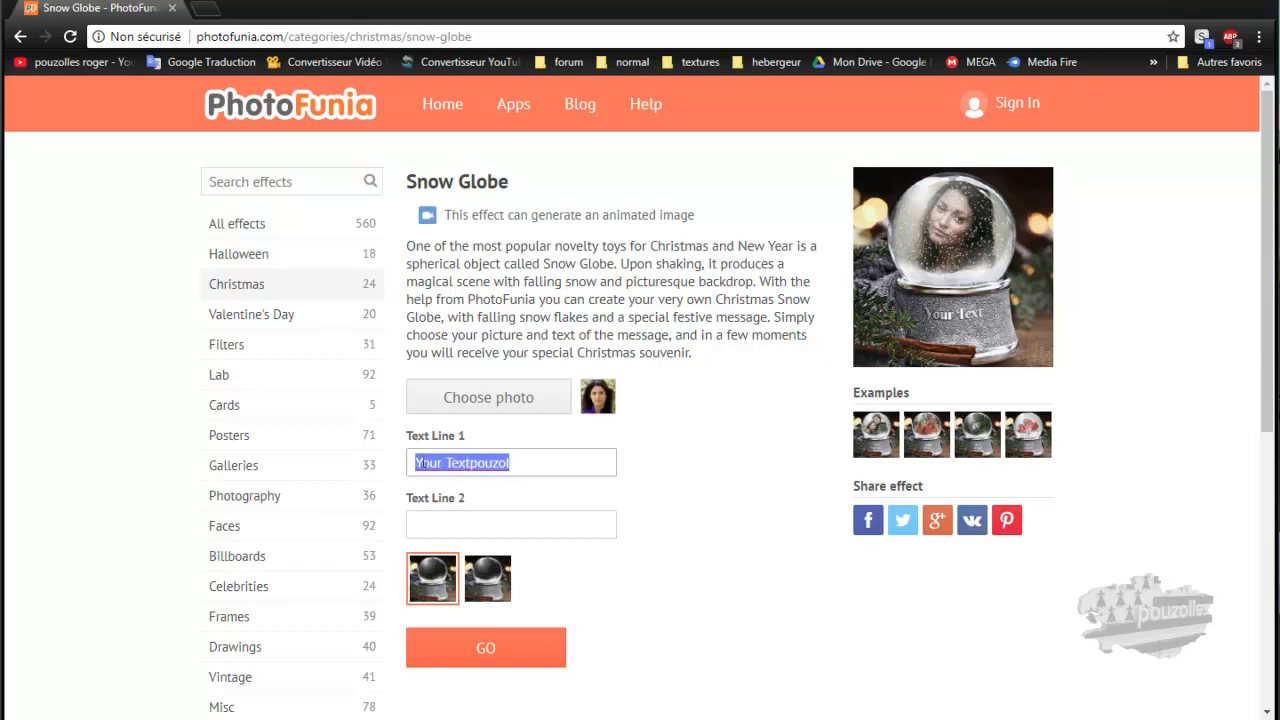
type("pouzolles")
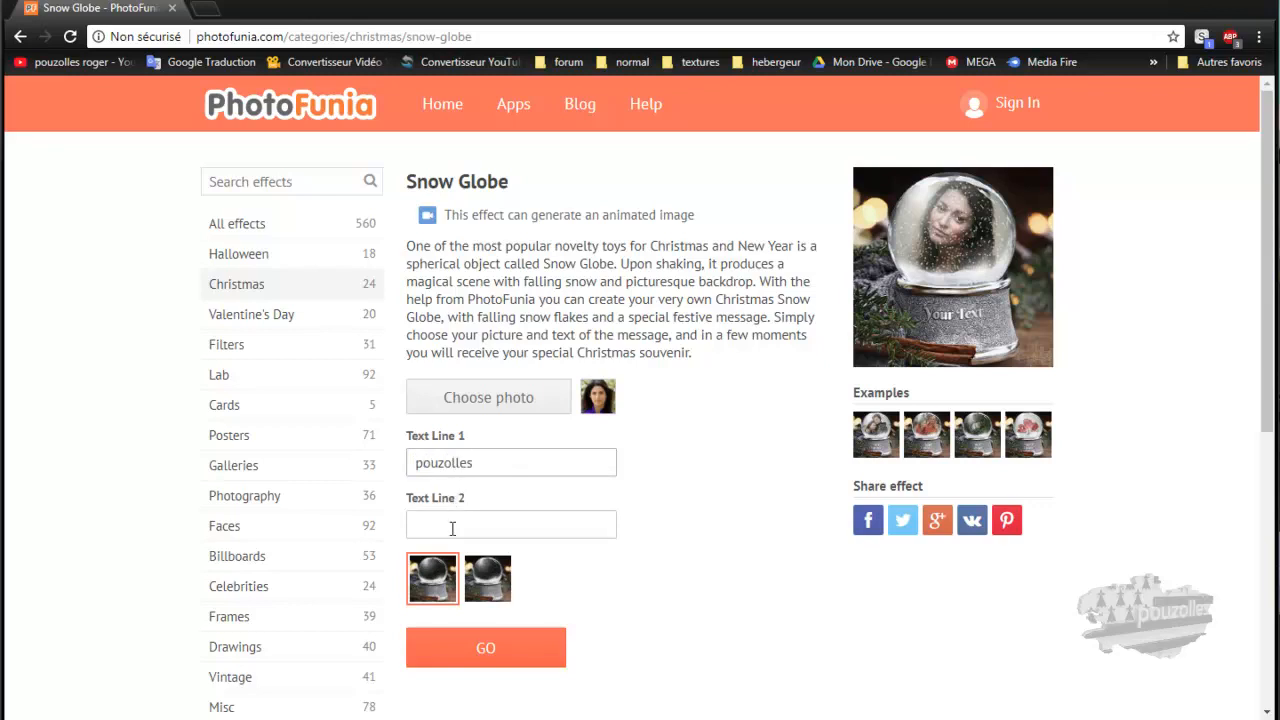
left_click(452, 528)
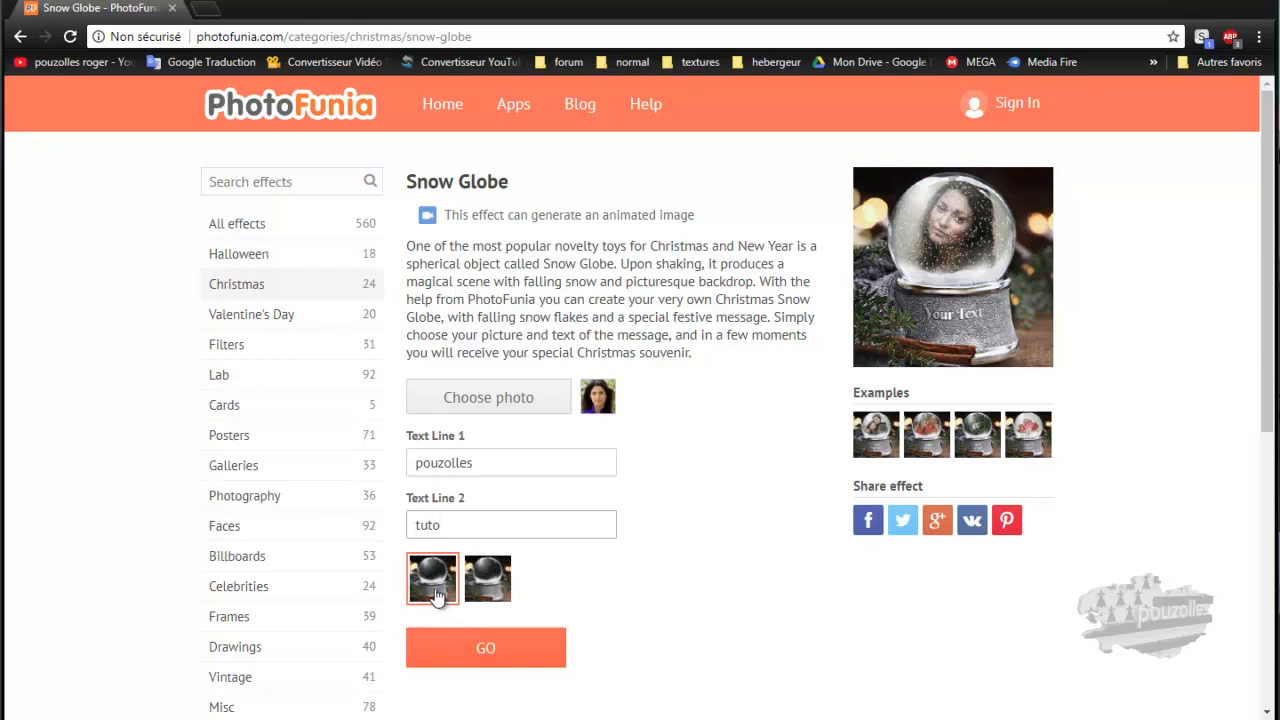
left_click(489, 594)
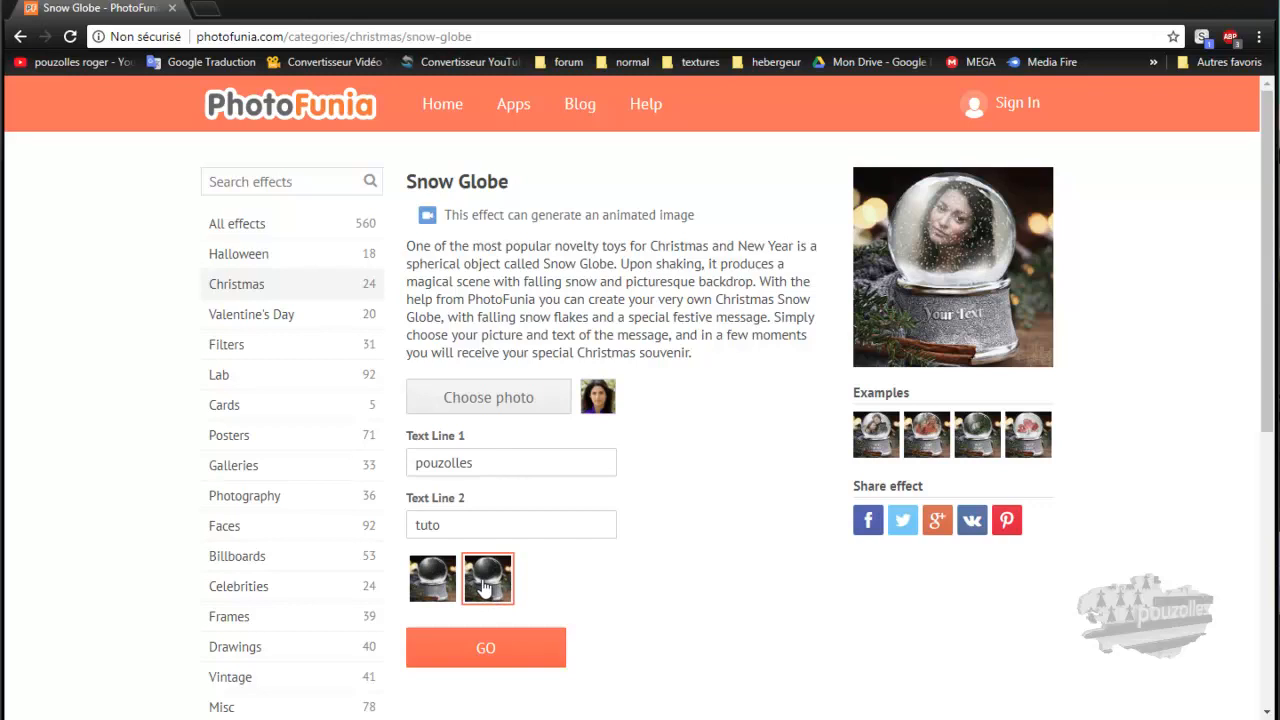
left_click(441, 588)
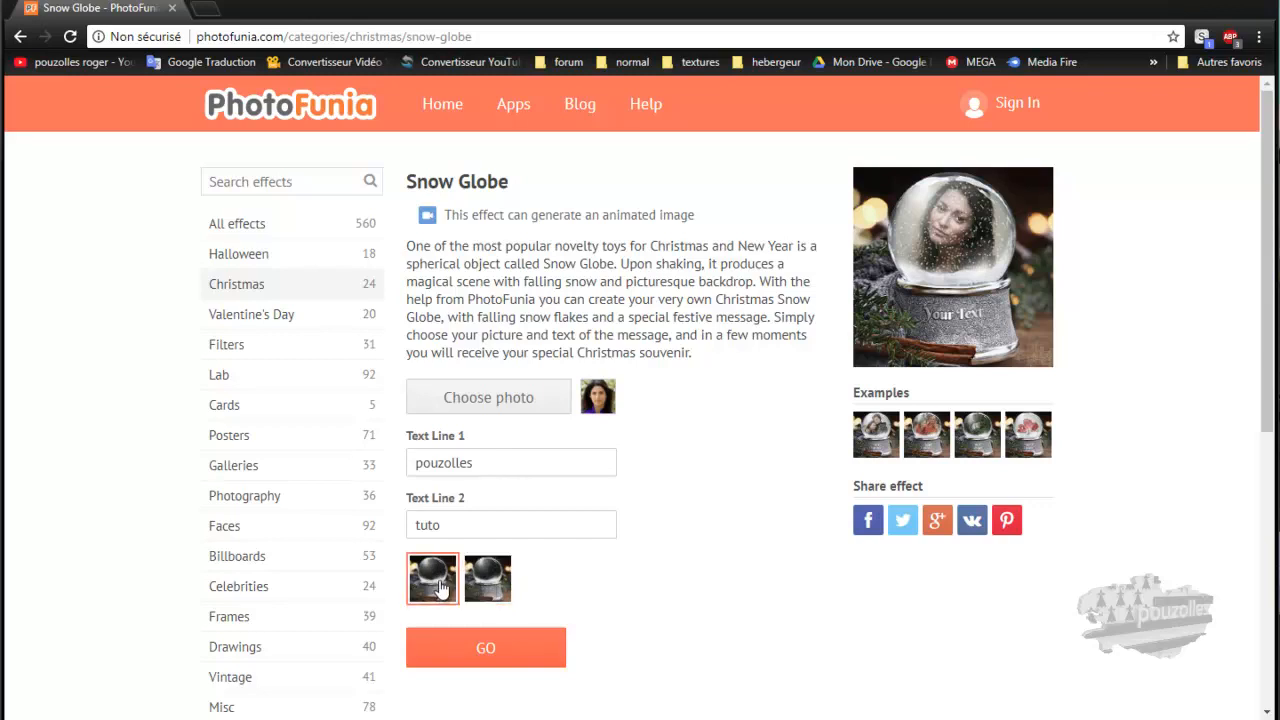
left_click(468, 653)
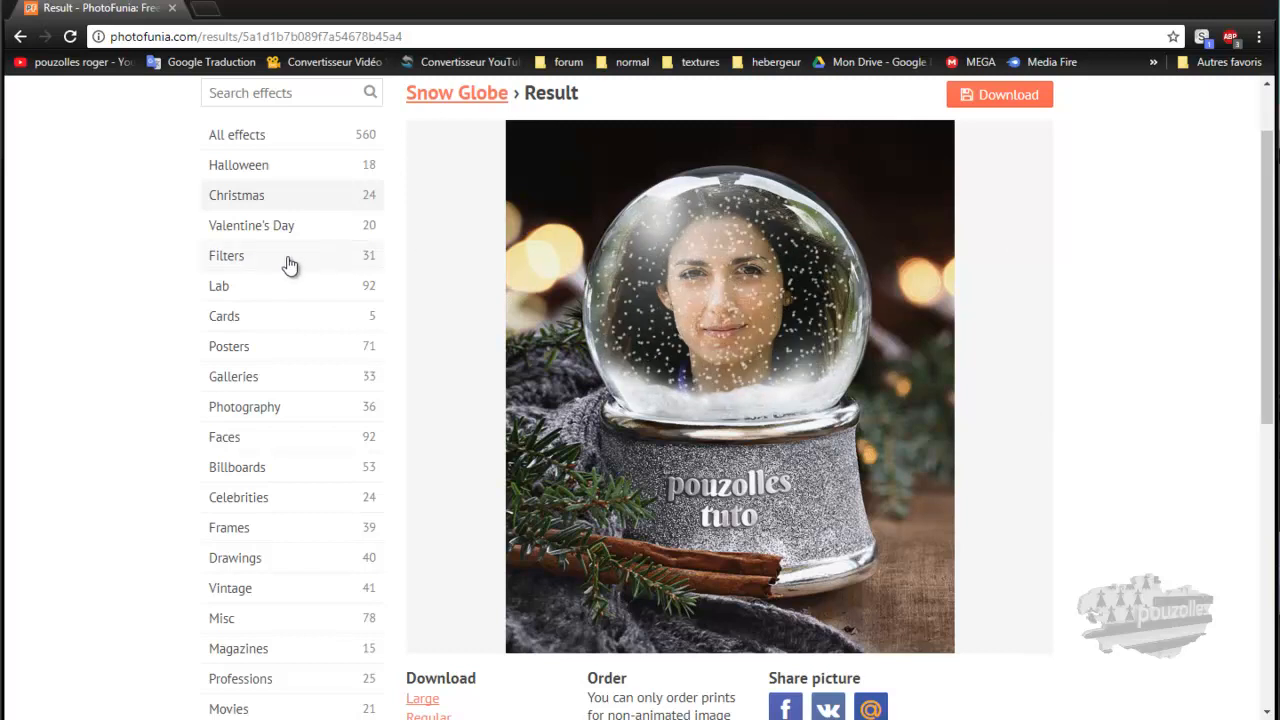
Browse the effects in the Valentine's Day and Filters categories
left_click(226, 232)
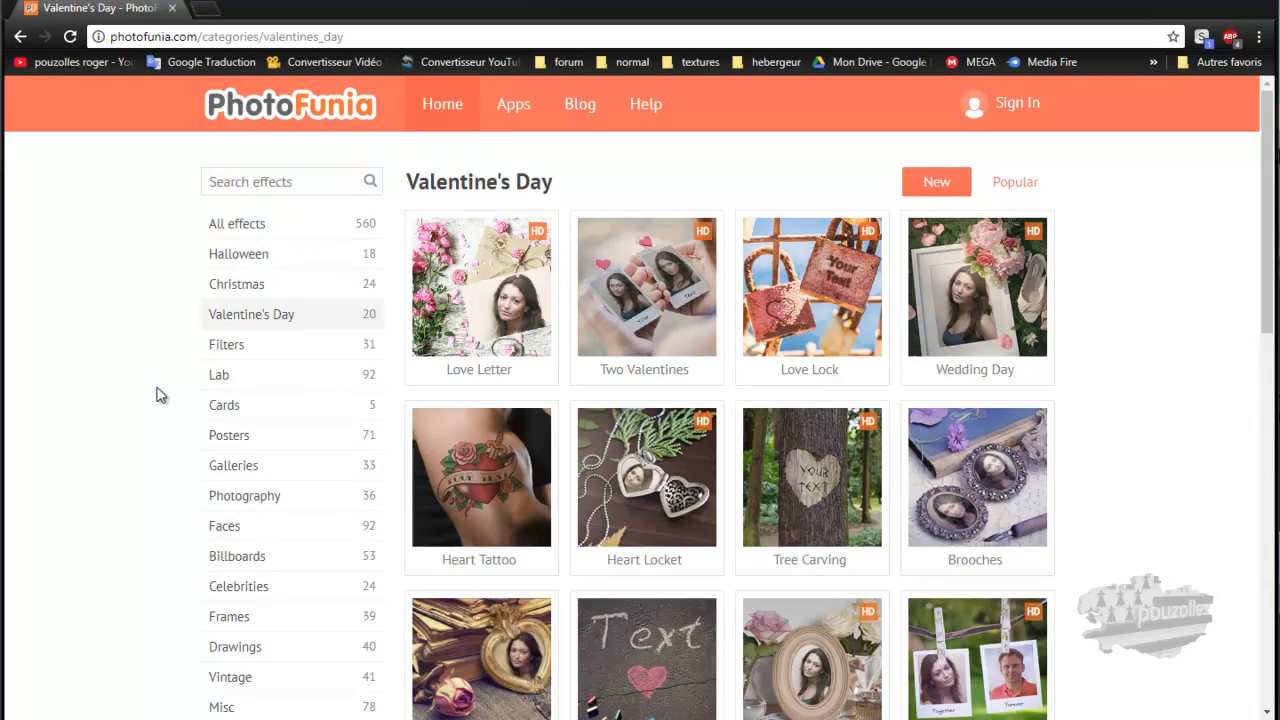
left_click(228, 346)
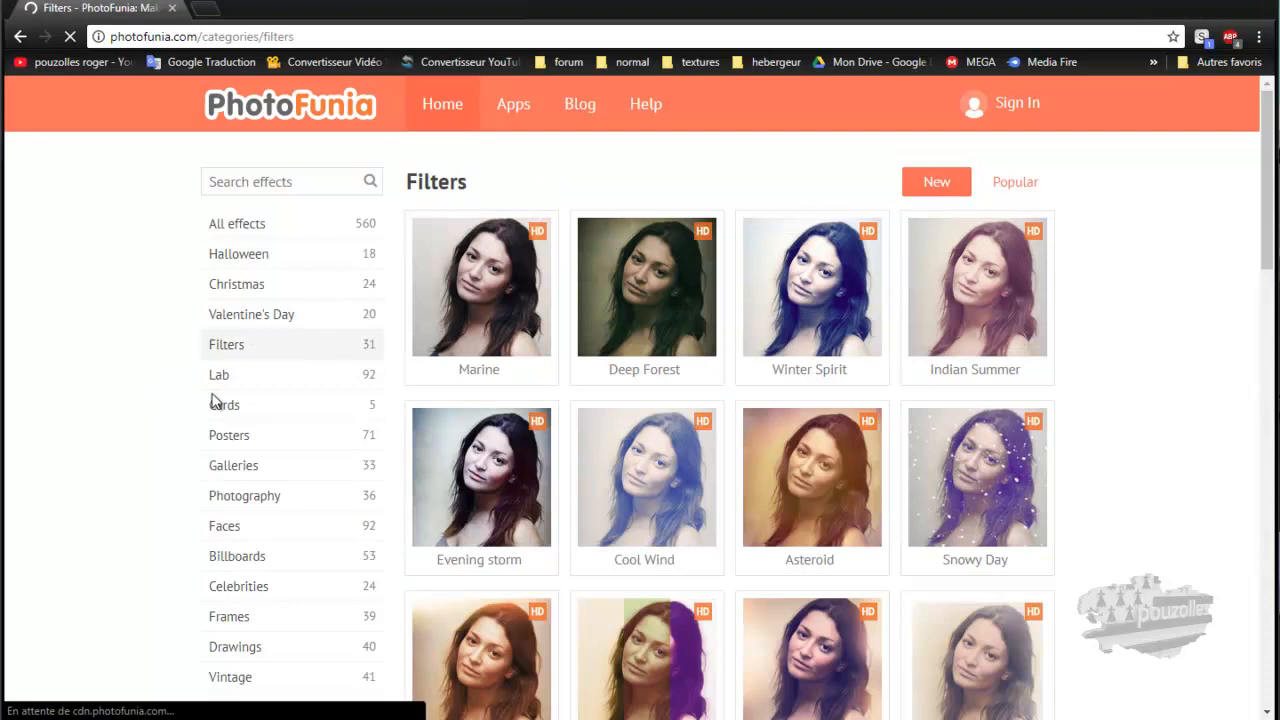
scroll(1113, 463, "down", 5)
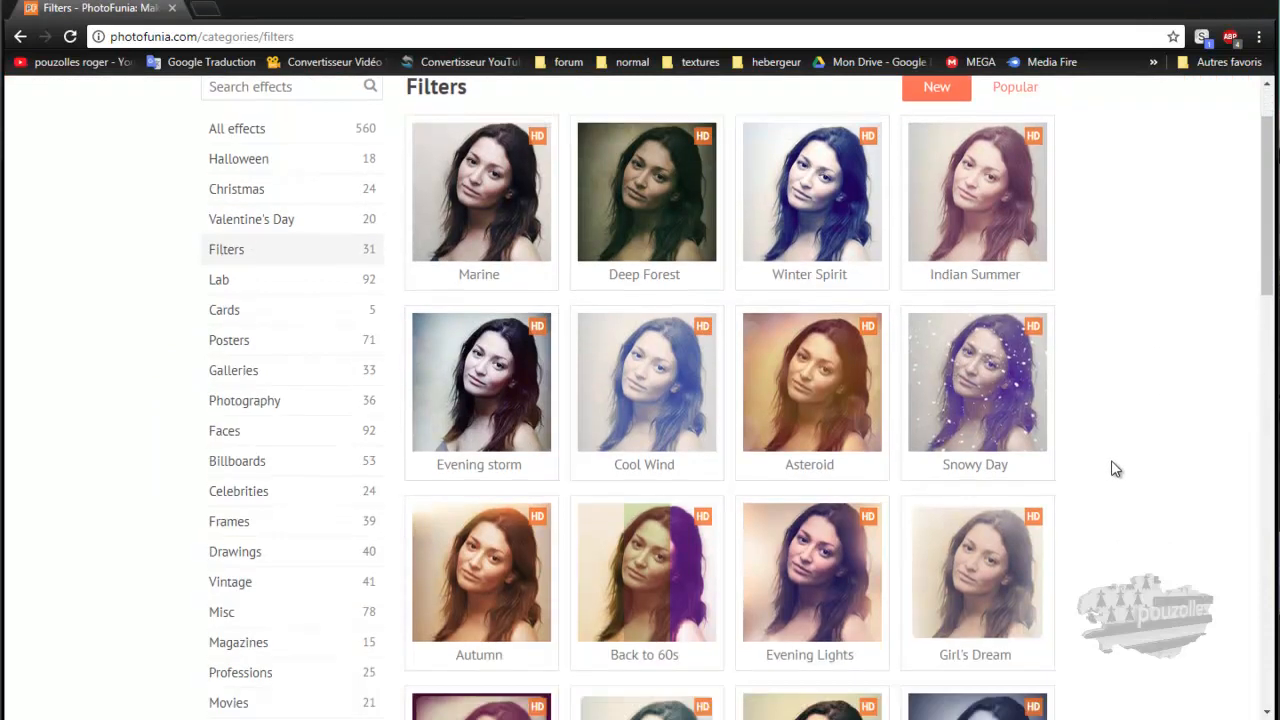
Look through the rest of the Filters effects and the effects in the Lab category
scroll(1114, 471, "down", 2)
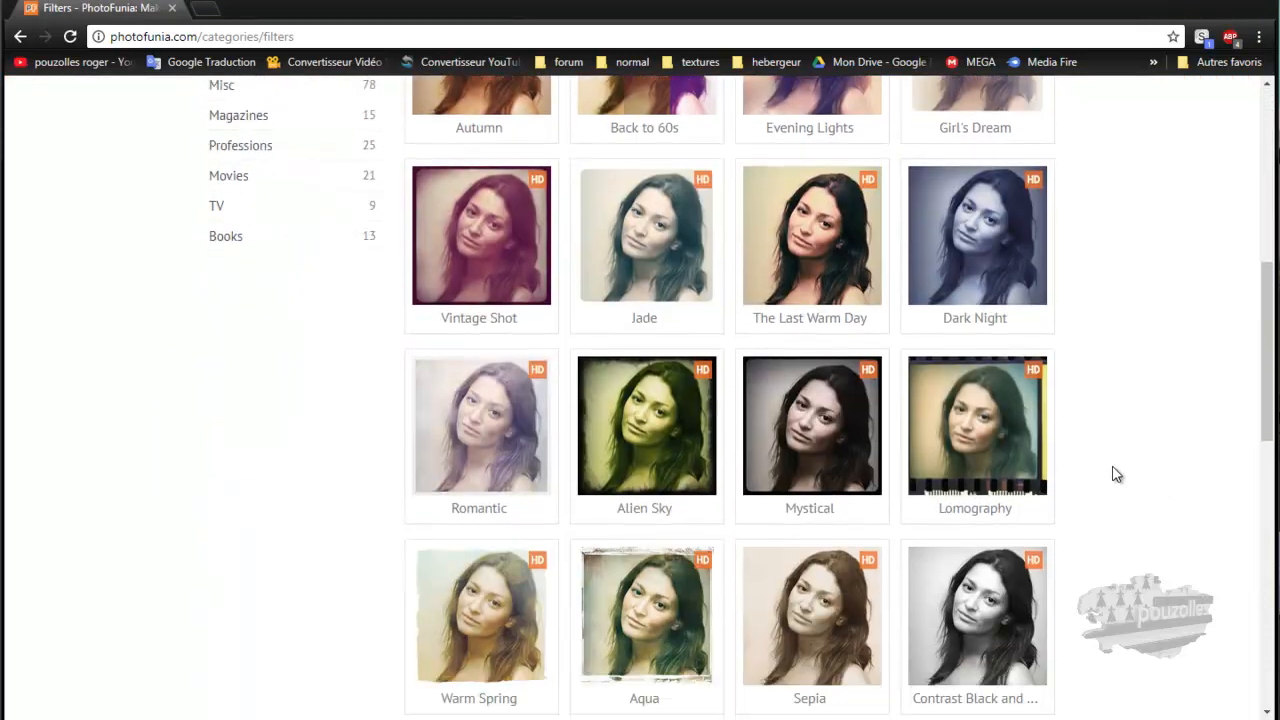
scroll(1114, 471, "up", 6)
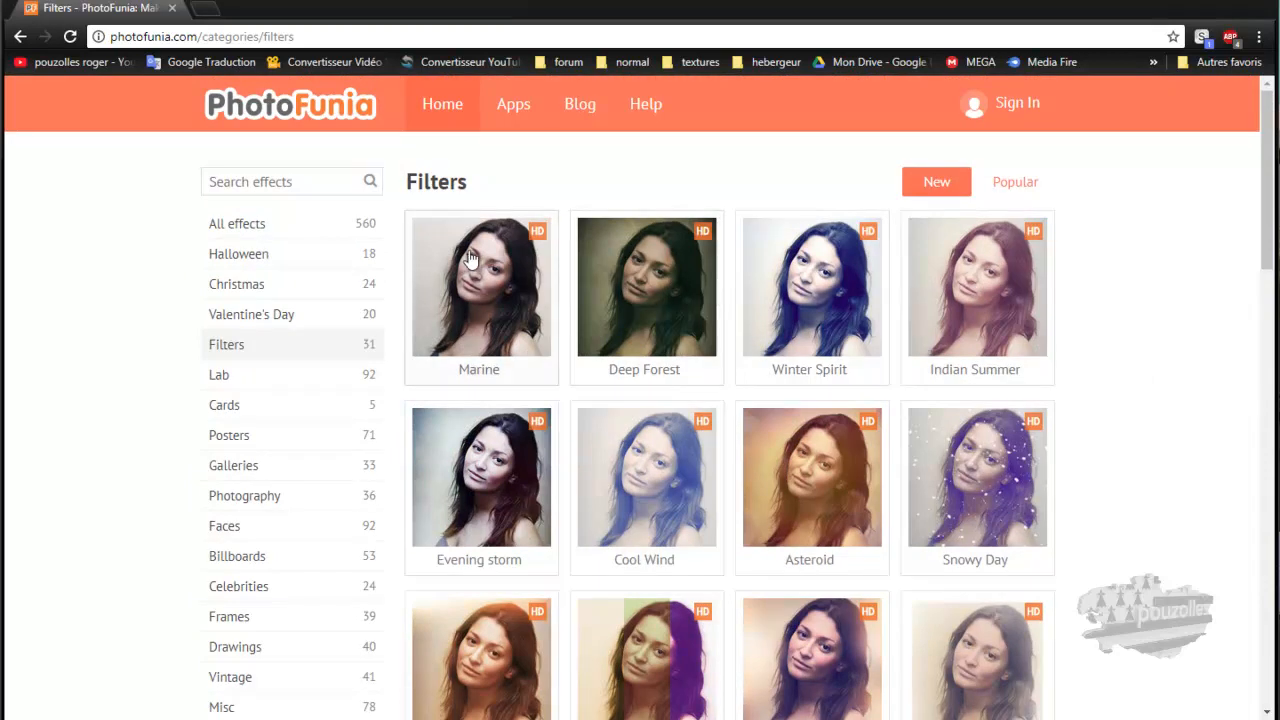
left_click(220, 378)
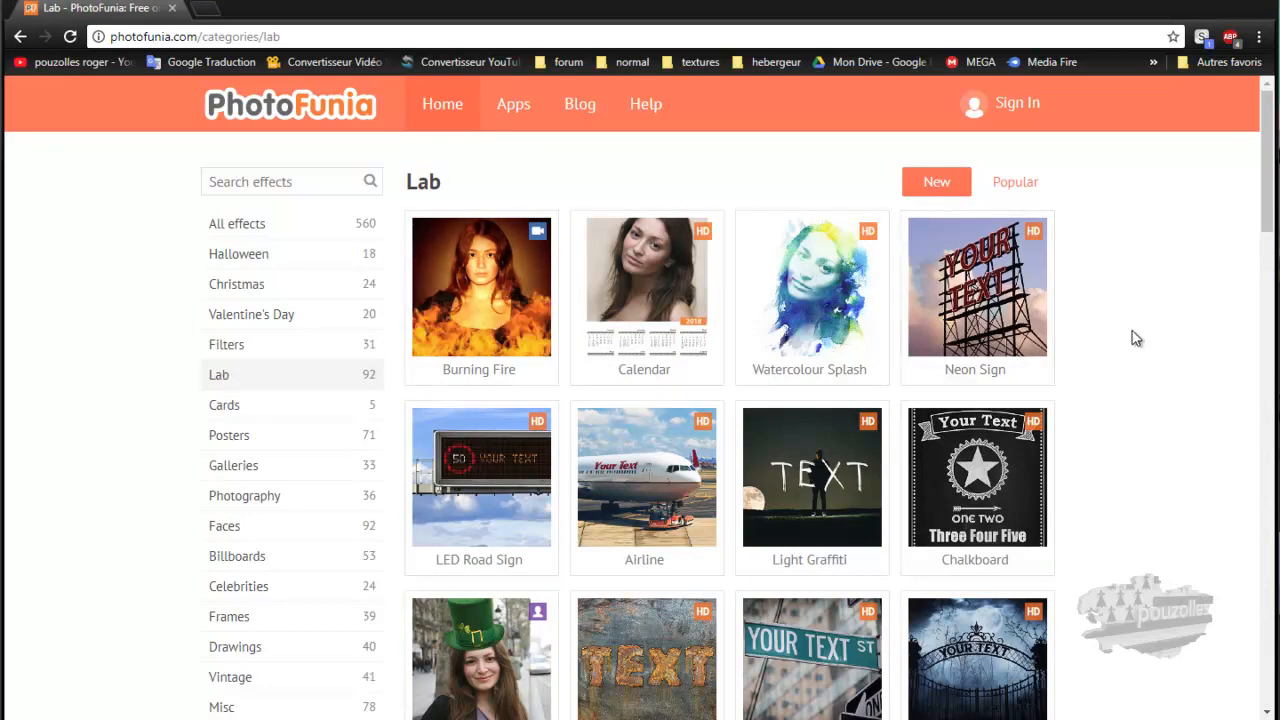
scroll(1131, 337, "down", 3)
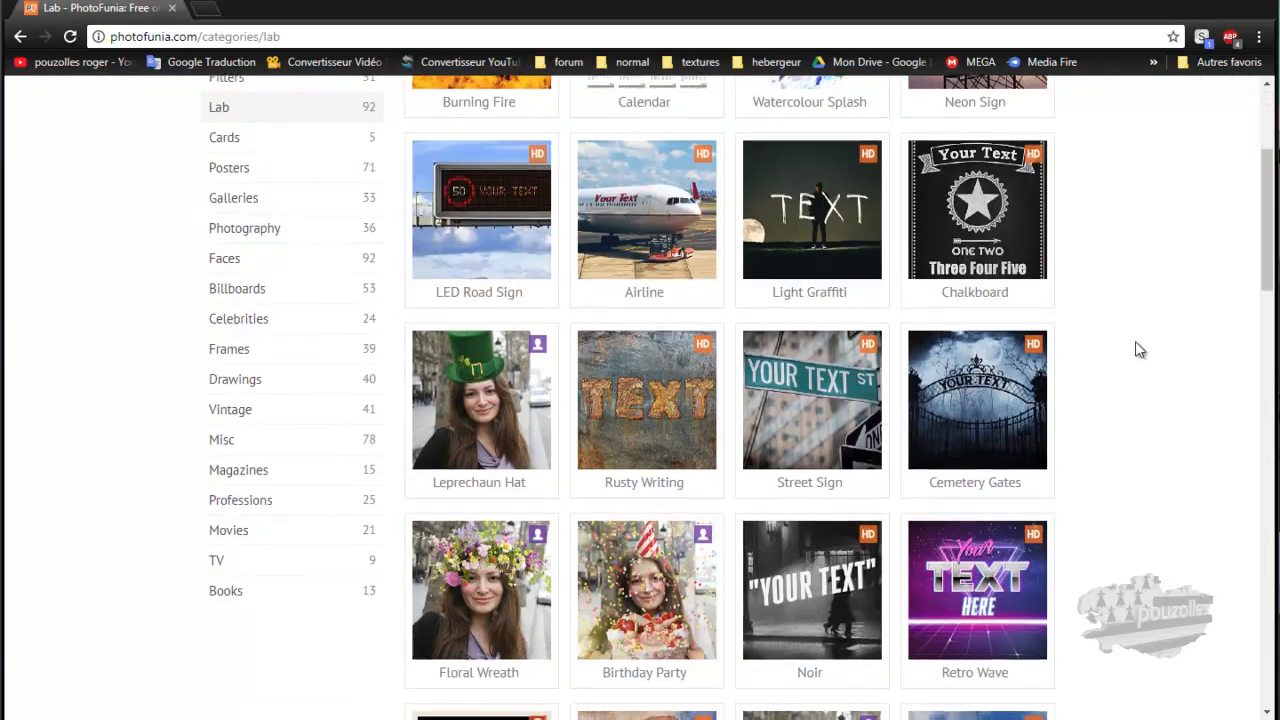
scroll(1140, 350, "down", 4)
scroll(1143, 355, "down", 1)
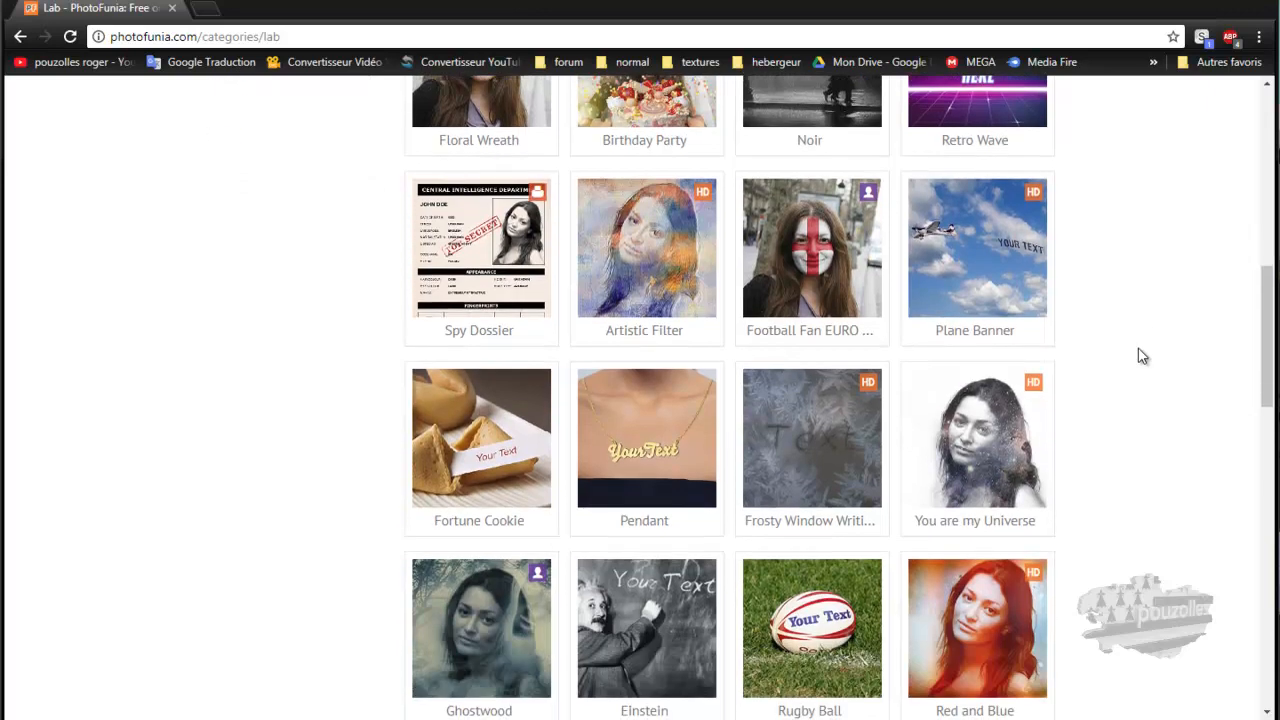
scroll(1143, 356, "down", 1)
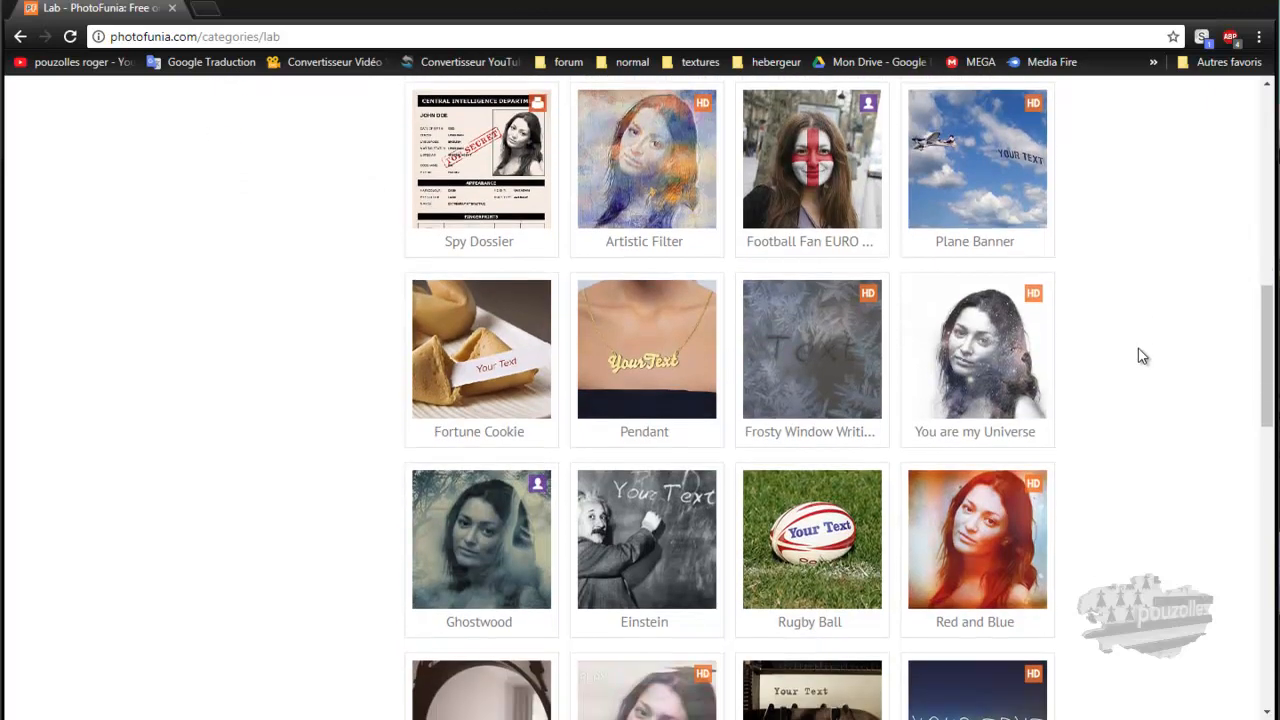
scroll(1174, 466, "down", 1)
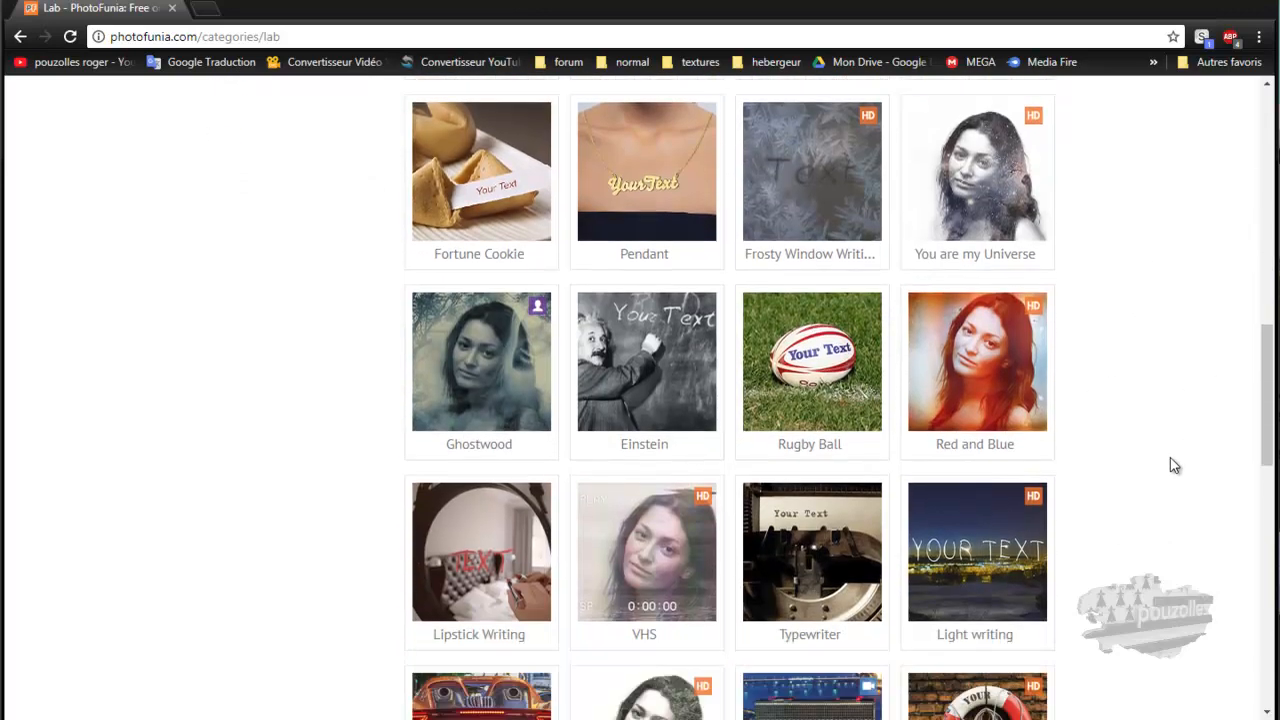
scroll(1131, 430, "down", 2)
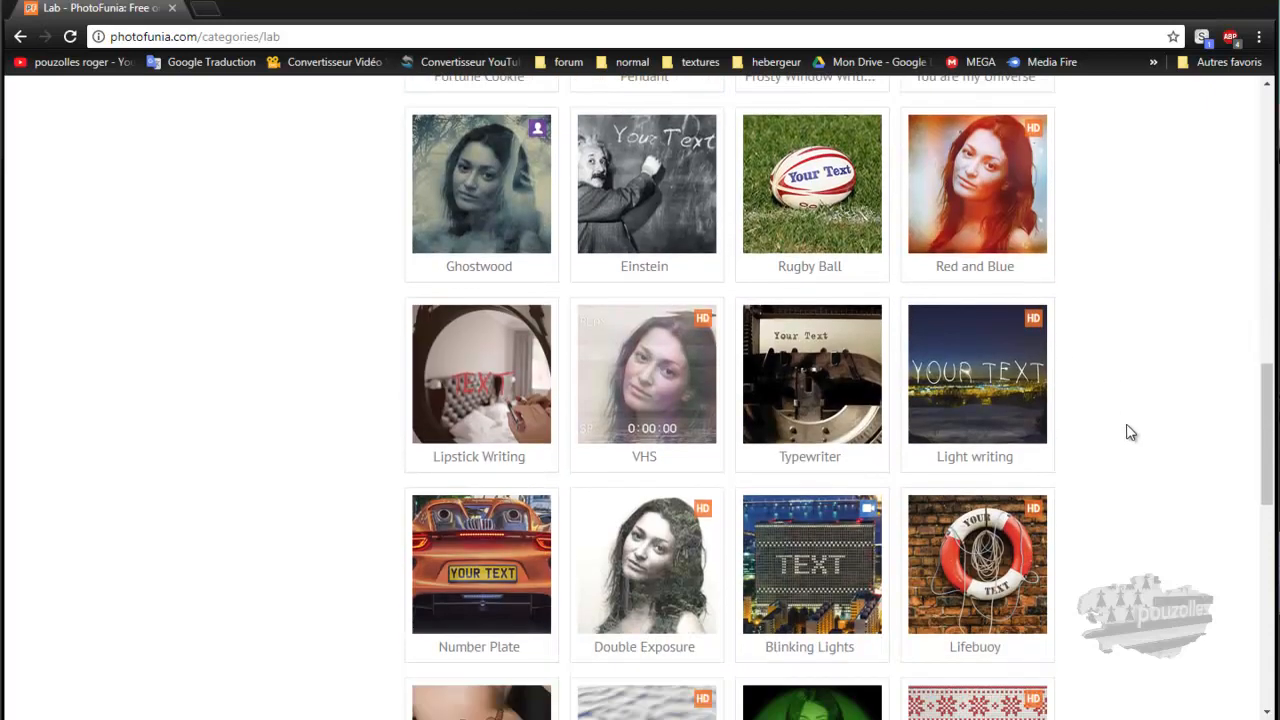
scroll(1221, 434, "down", 3)
scroll(1215, 425, "up", 10)
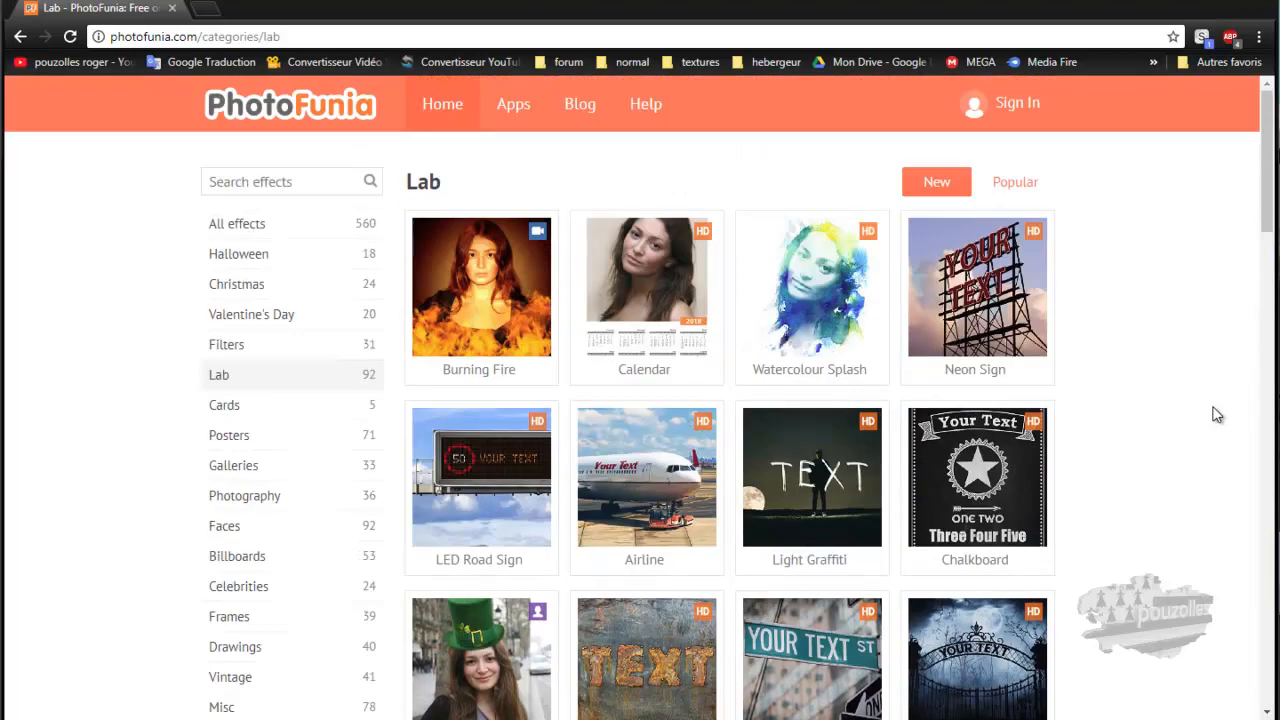
Browse the effects in the Cards and Posters categories
left_click(226, 406)
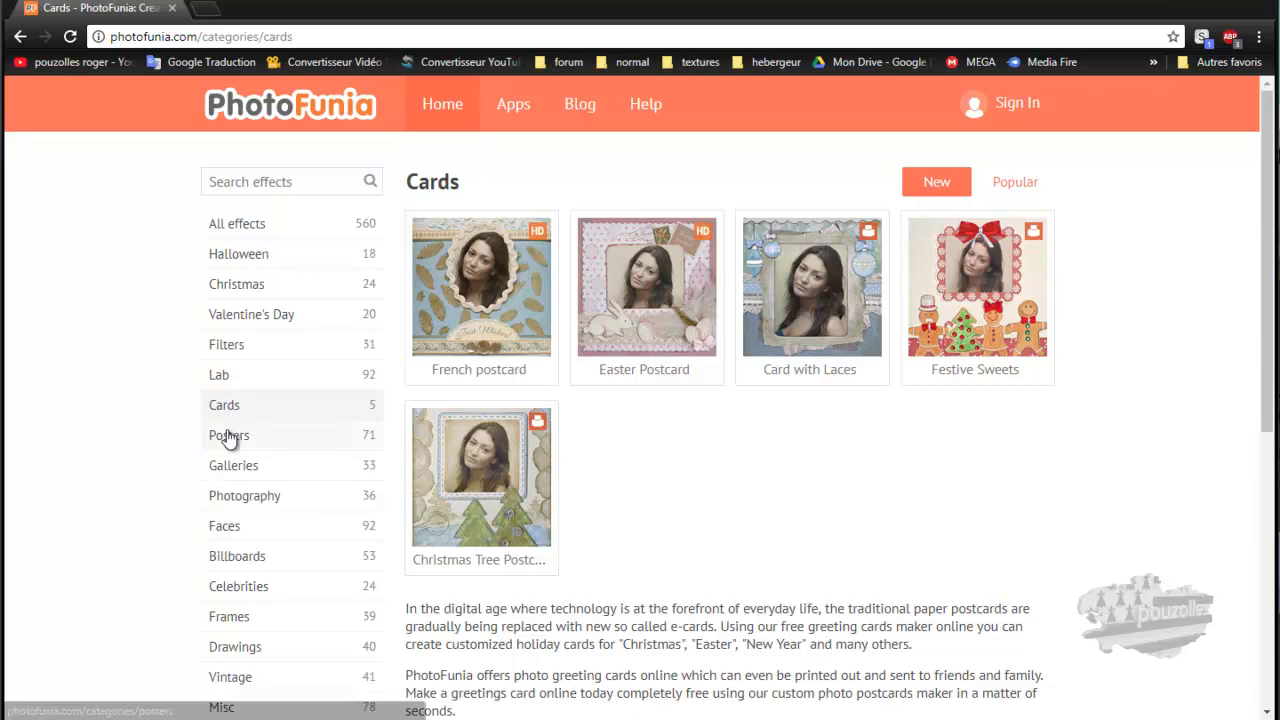
left_click(229, 439)
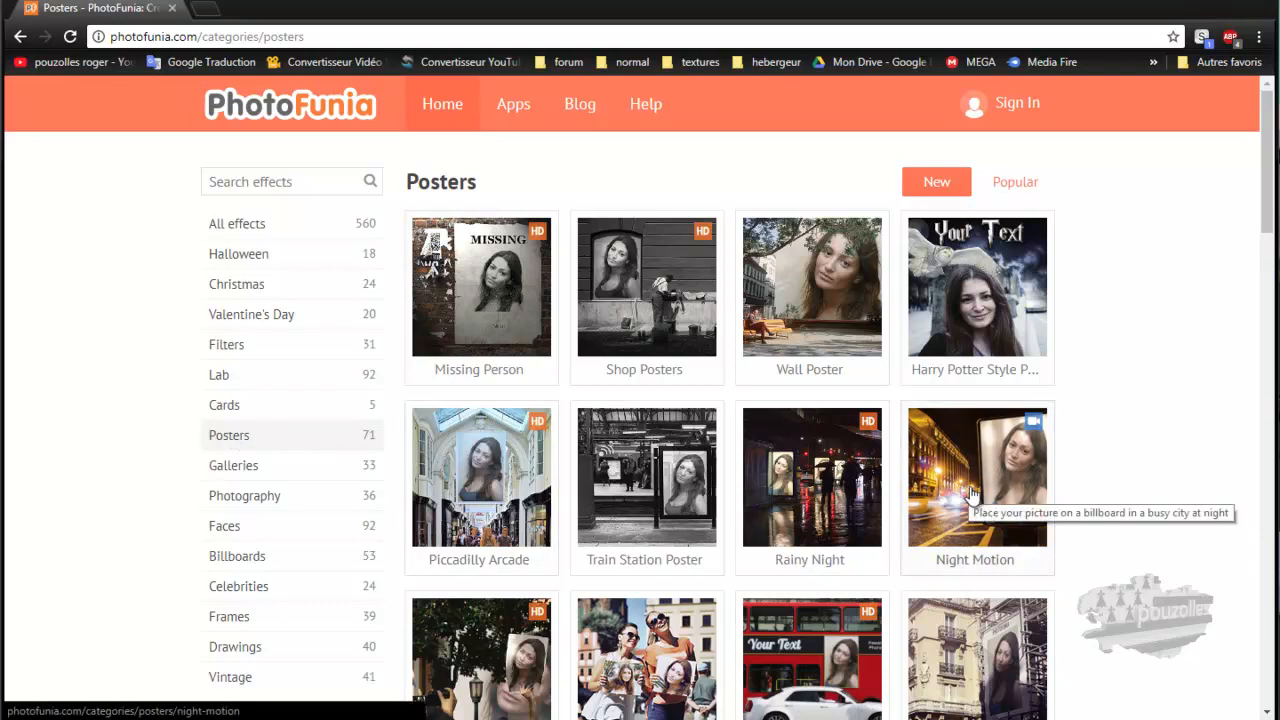
scroll(1087, 450, "down", 2)
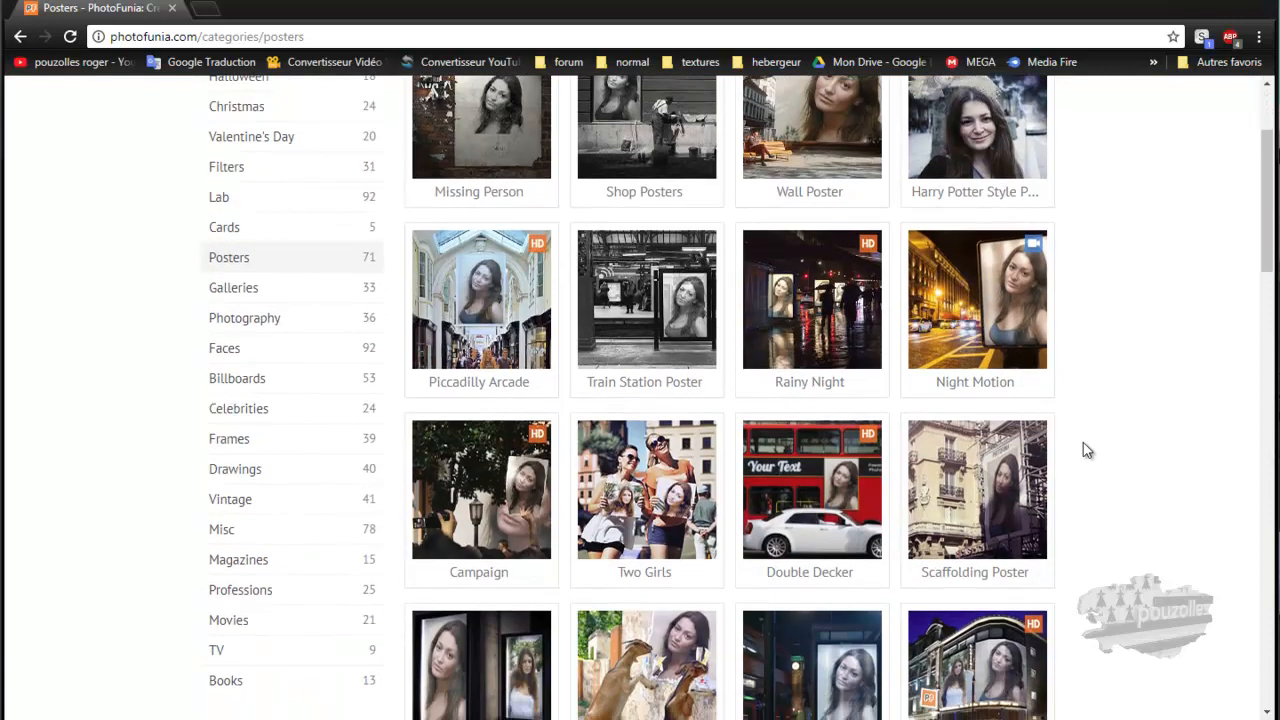
scroll(1085, 448, "down", 2)
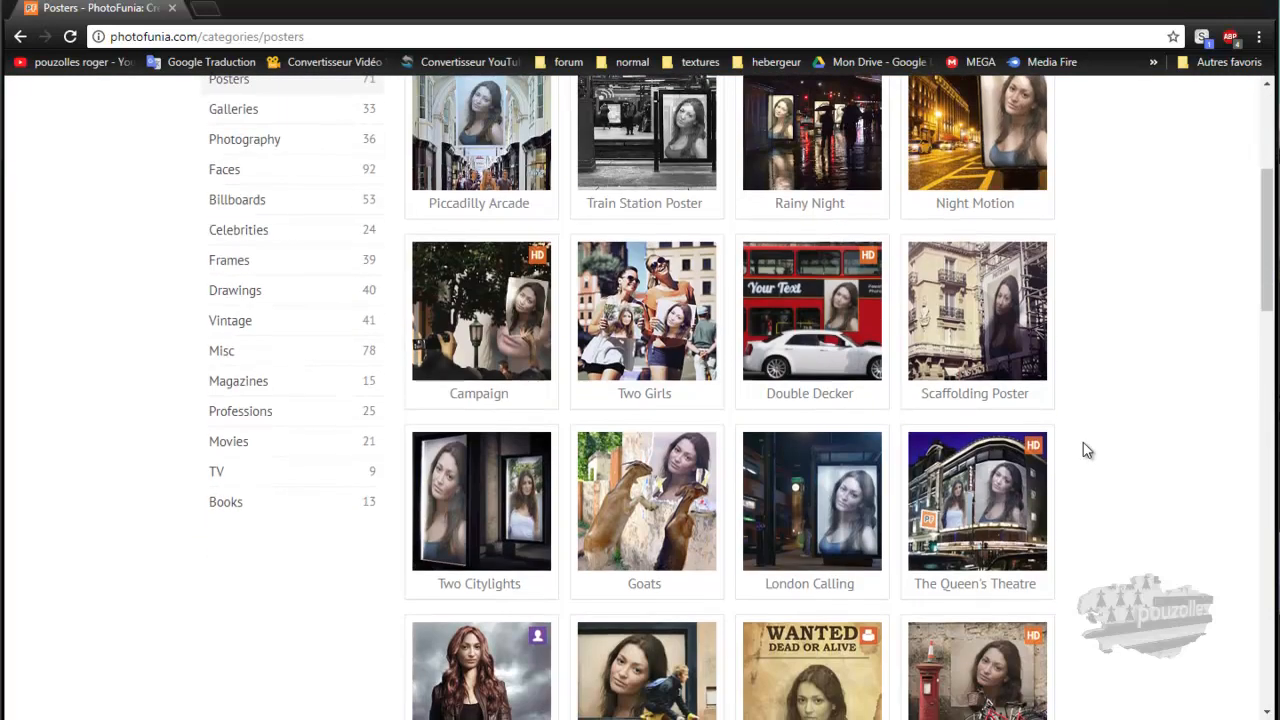
scroll(1087, 450, "down", 1)
scroll(1087, 450, "down", 1)
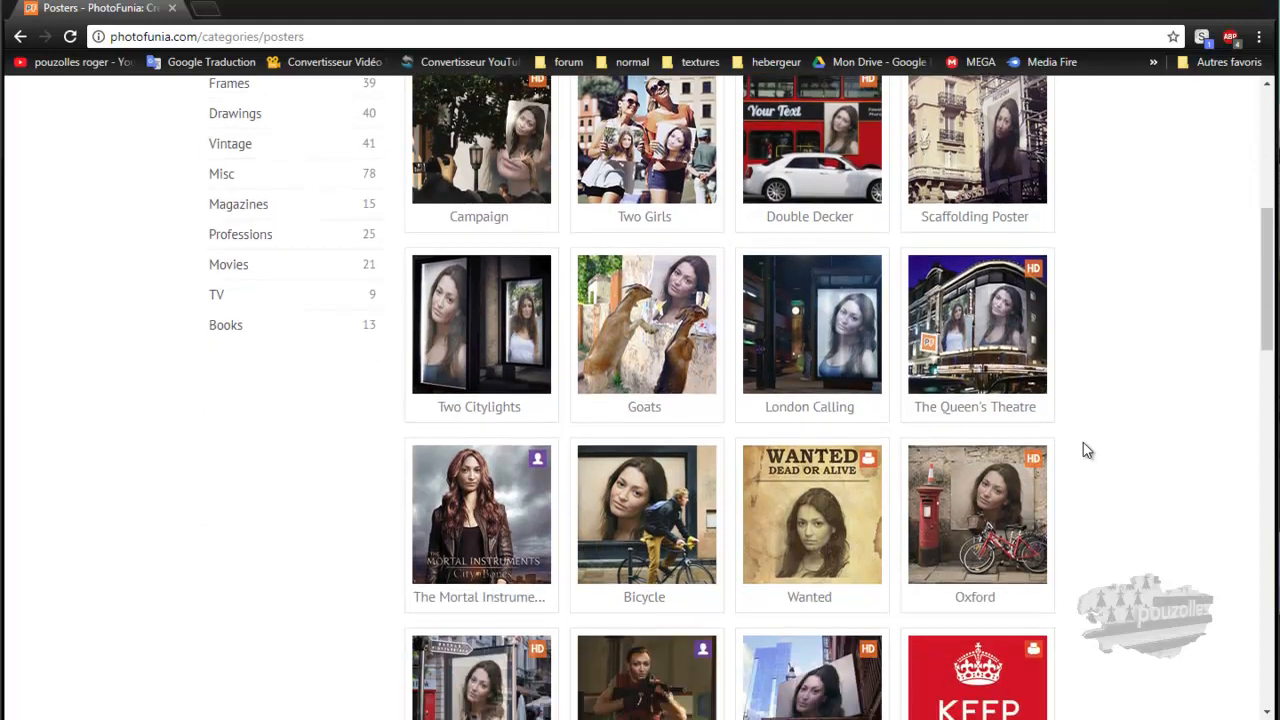
scroll(1085, 448, "down", 3)
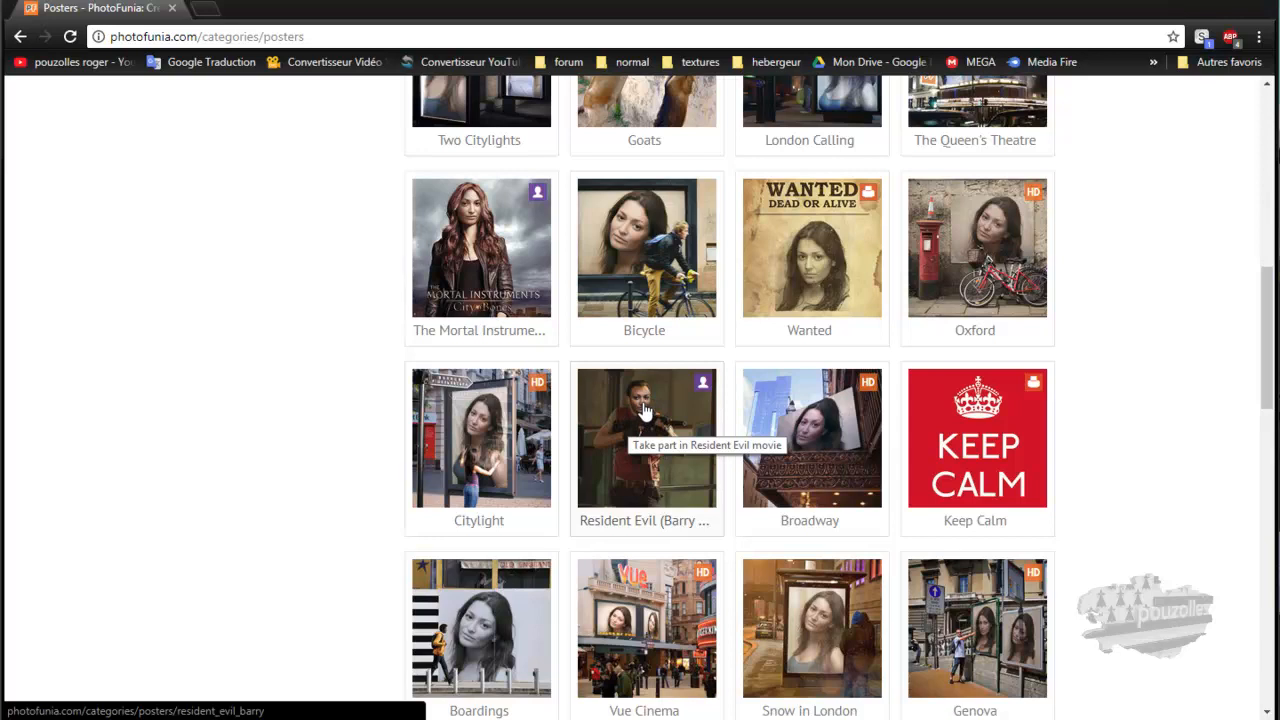
scroll(334, 517, "up", 6)
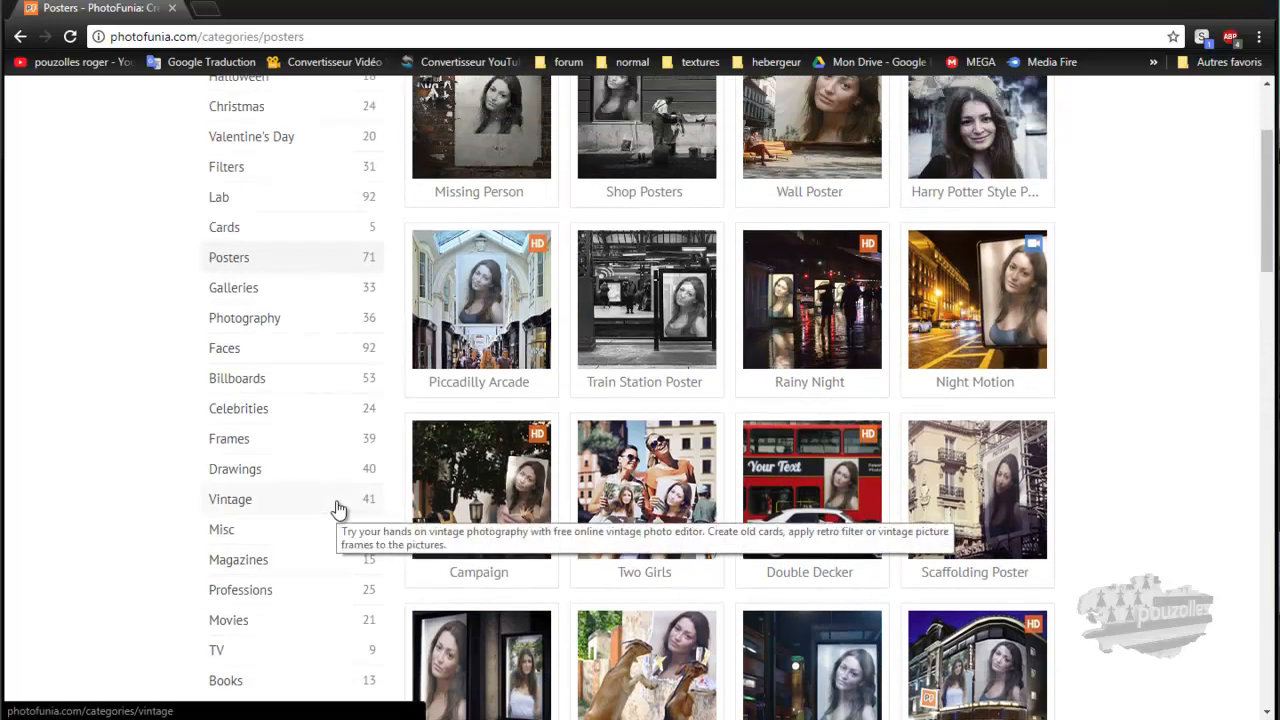
scroll(337, 511, "up", 2)
scroll(335, 508, "down", 1)
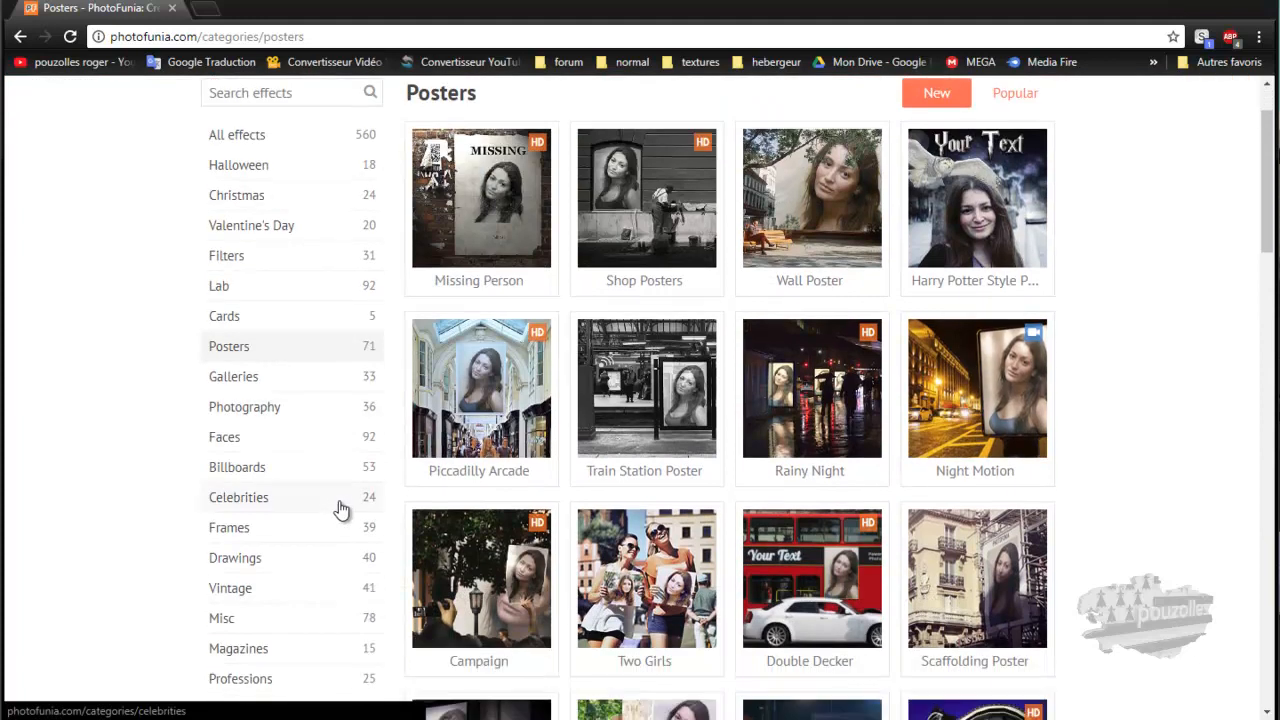
Browse the effects in the Galleries, Photography, Faces and Vintage categories
left_click(232, 384)
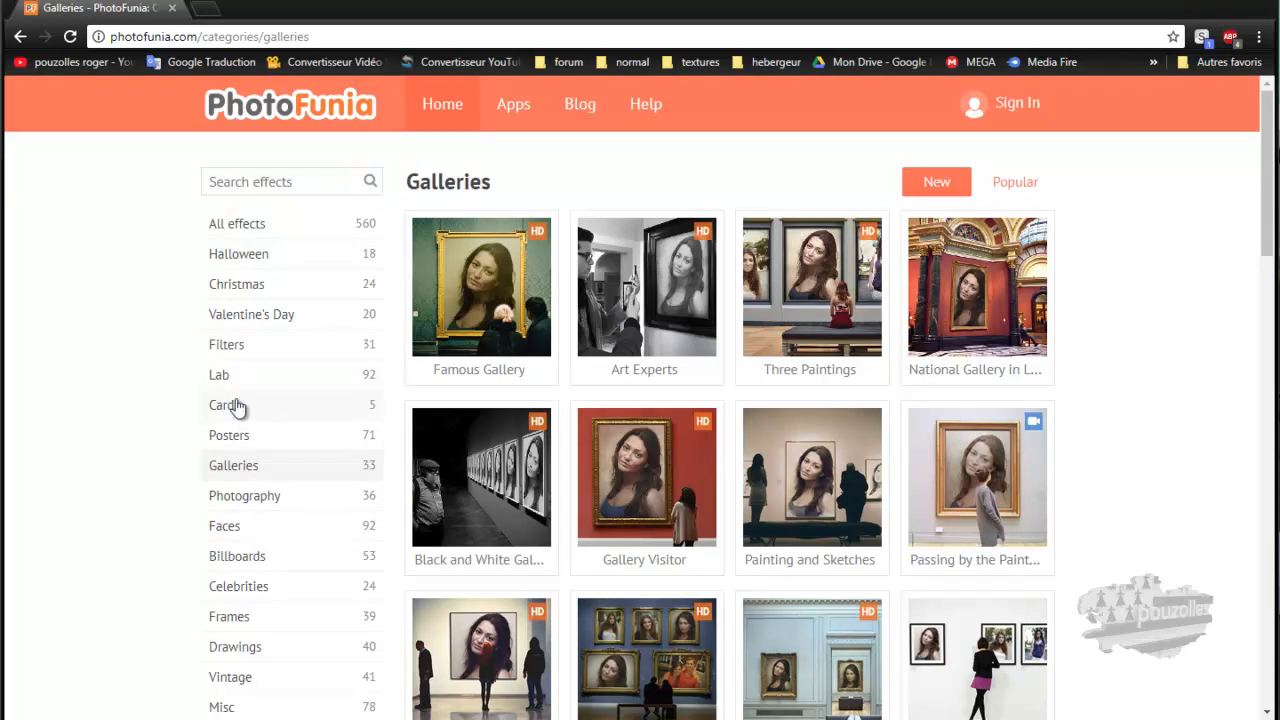
left_click(242, 505)
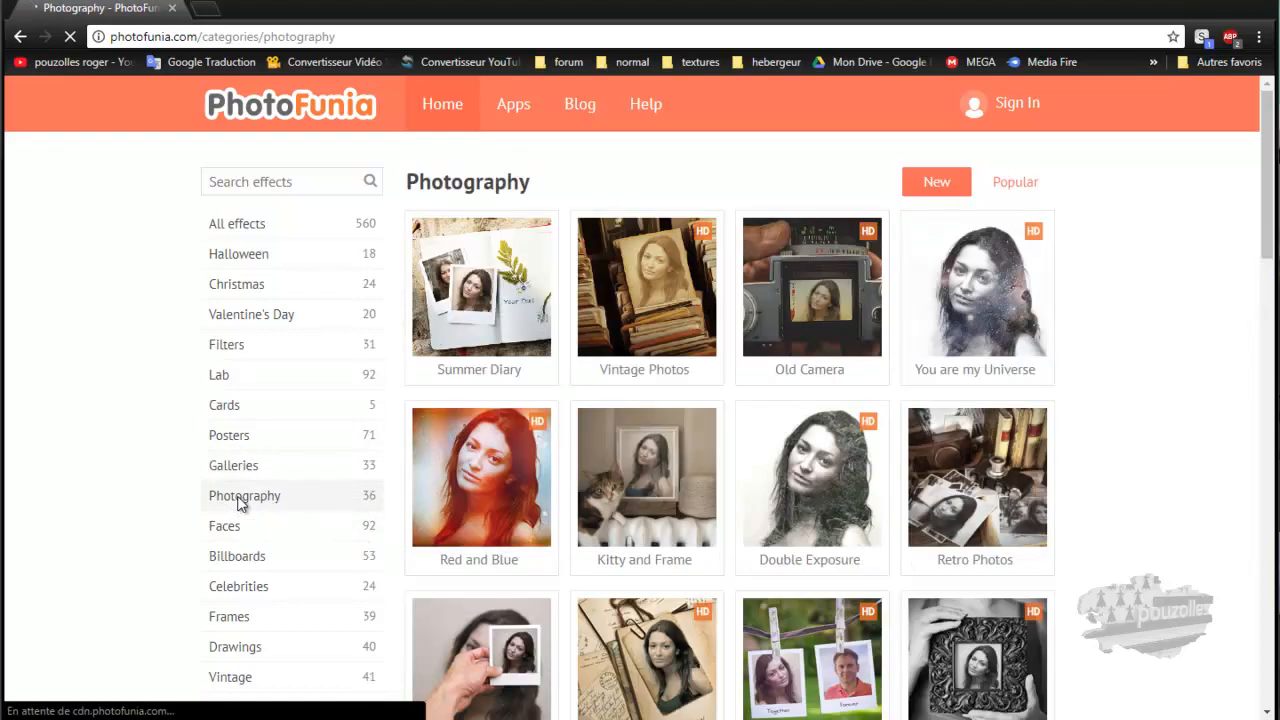
left_click(190, 528)
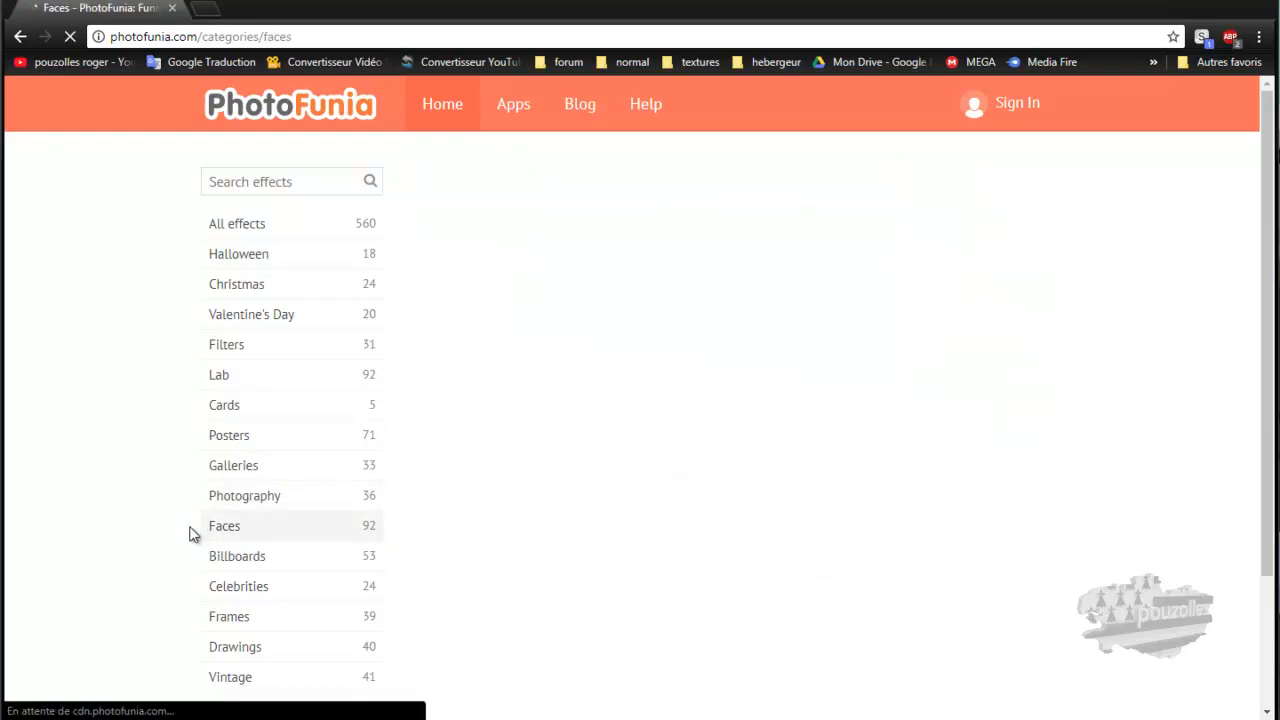
scroll(190, 533, "down", 2)
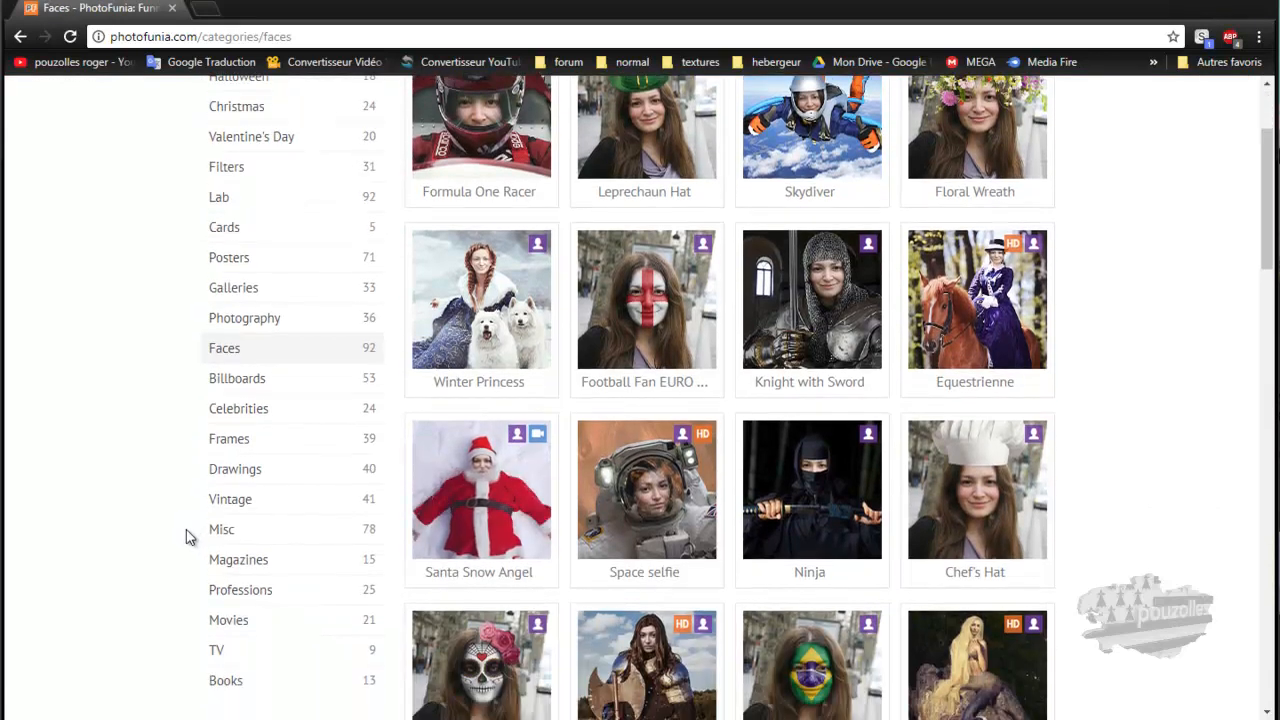
left_click(238, 506)
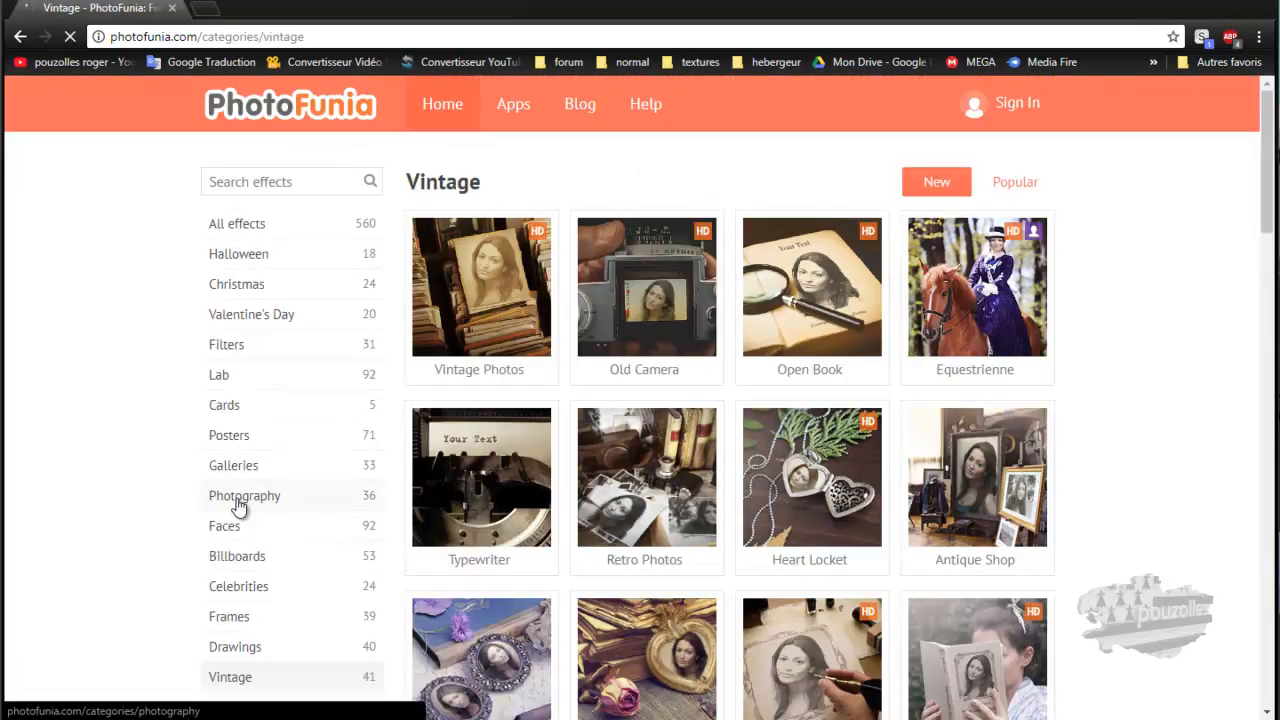
scroll(236, 510, "down", 2)
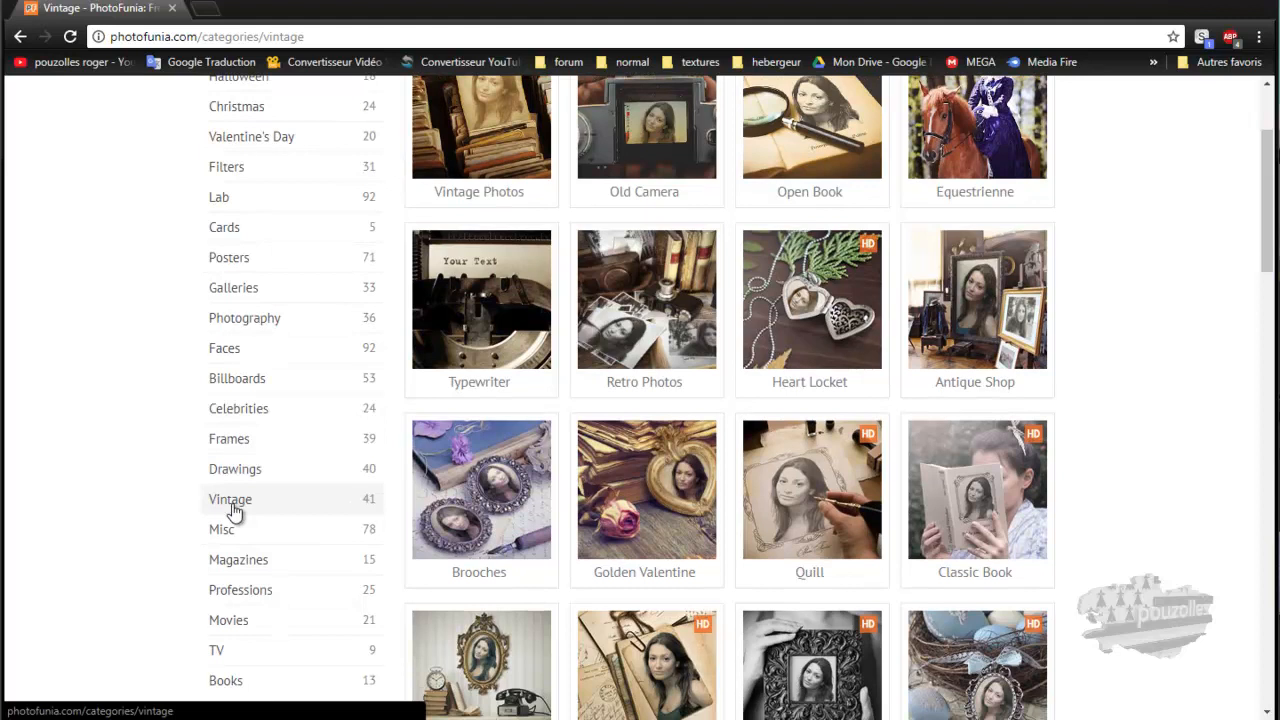
Open the Twilight effect from the Celebrities category
left_click(234, 412)
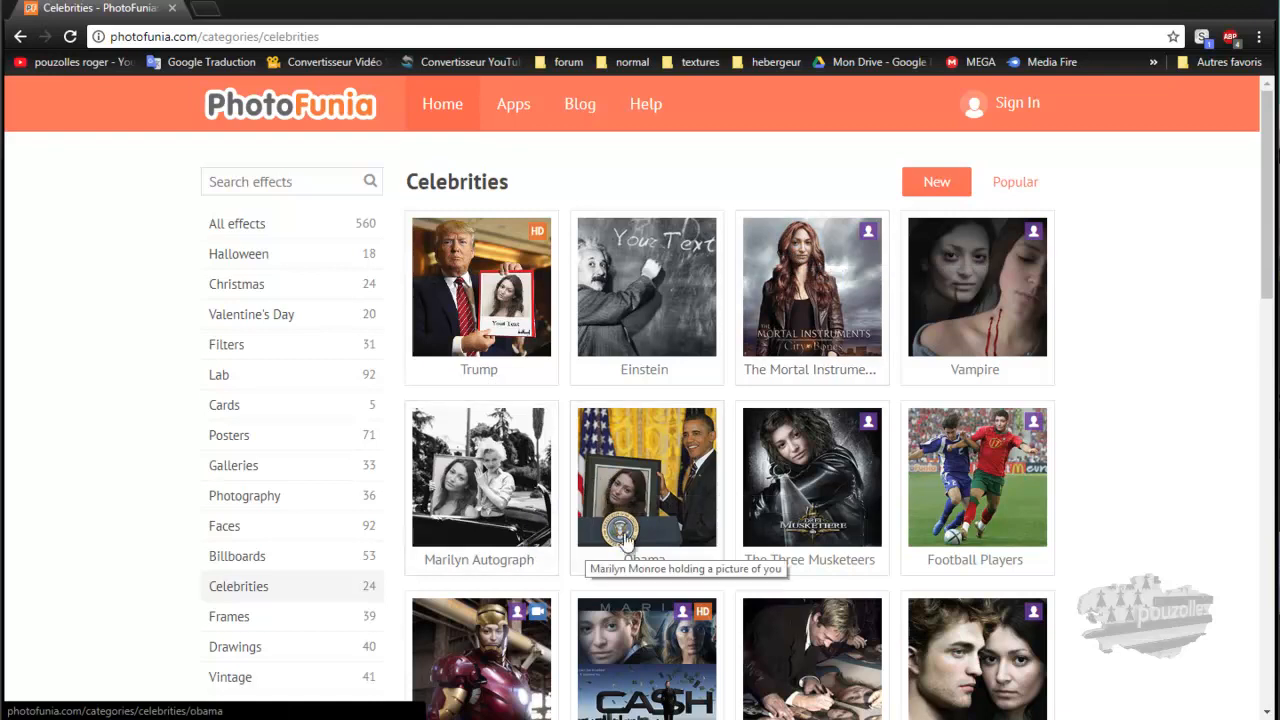
scroll(1090, 505, "down", 1)
scroll(1092, 507, "down", 1)
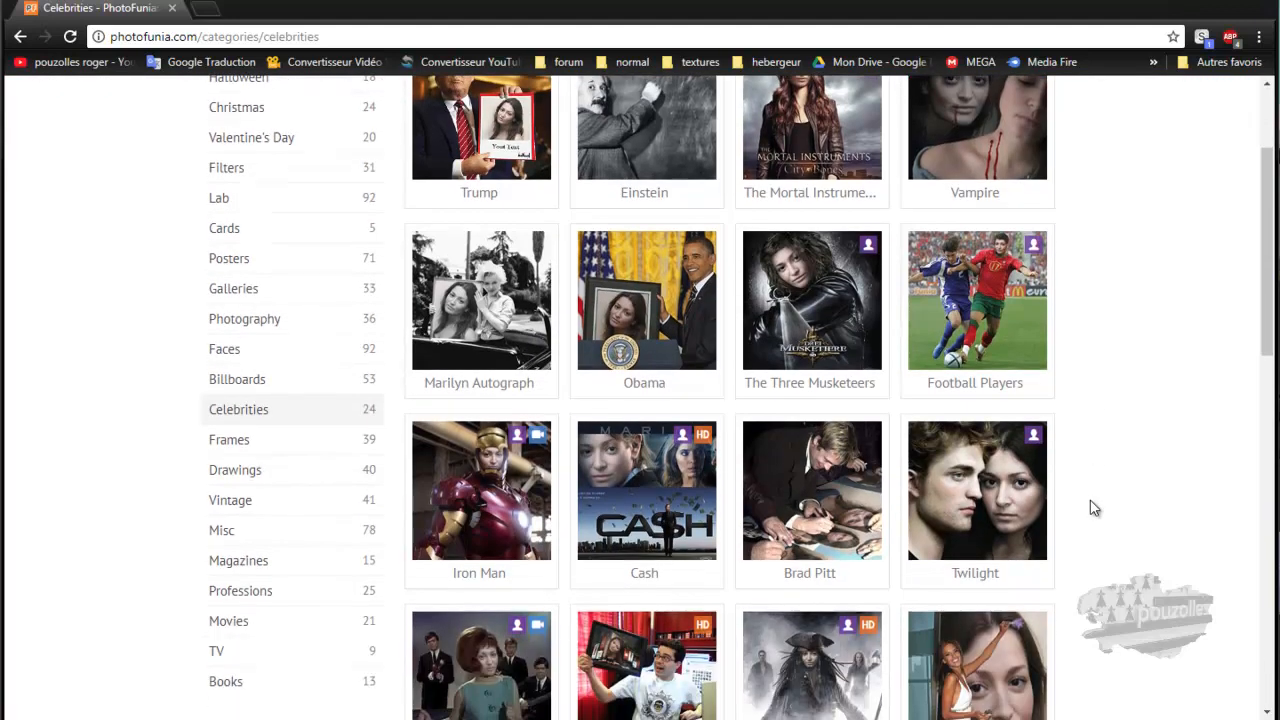
left_click(1020, 498)
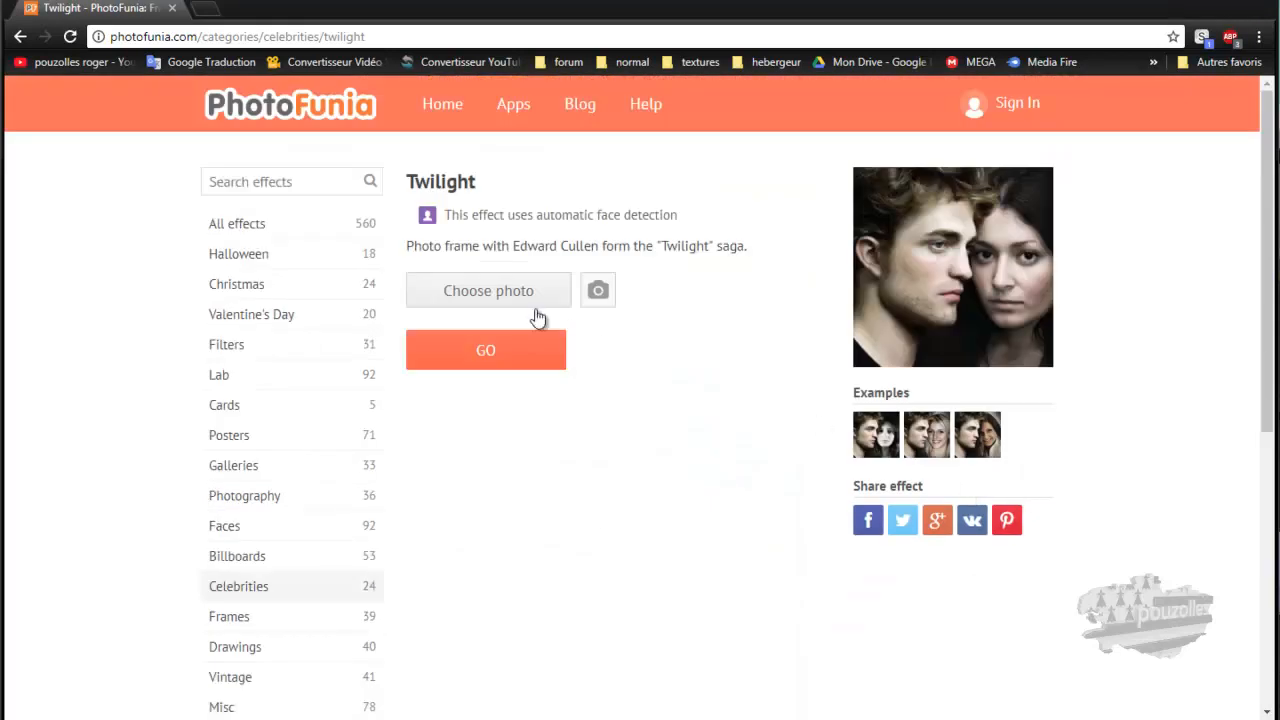
Generate the Twilight montage from the uploaded Virginia-Raggi-la-premiere-femme-maire-de-Rome photo, cropped with the default area
left_click(488, 295)
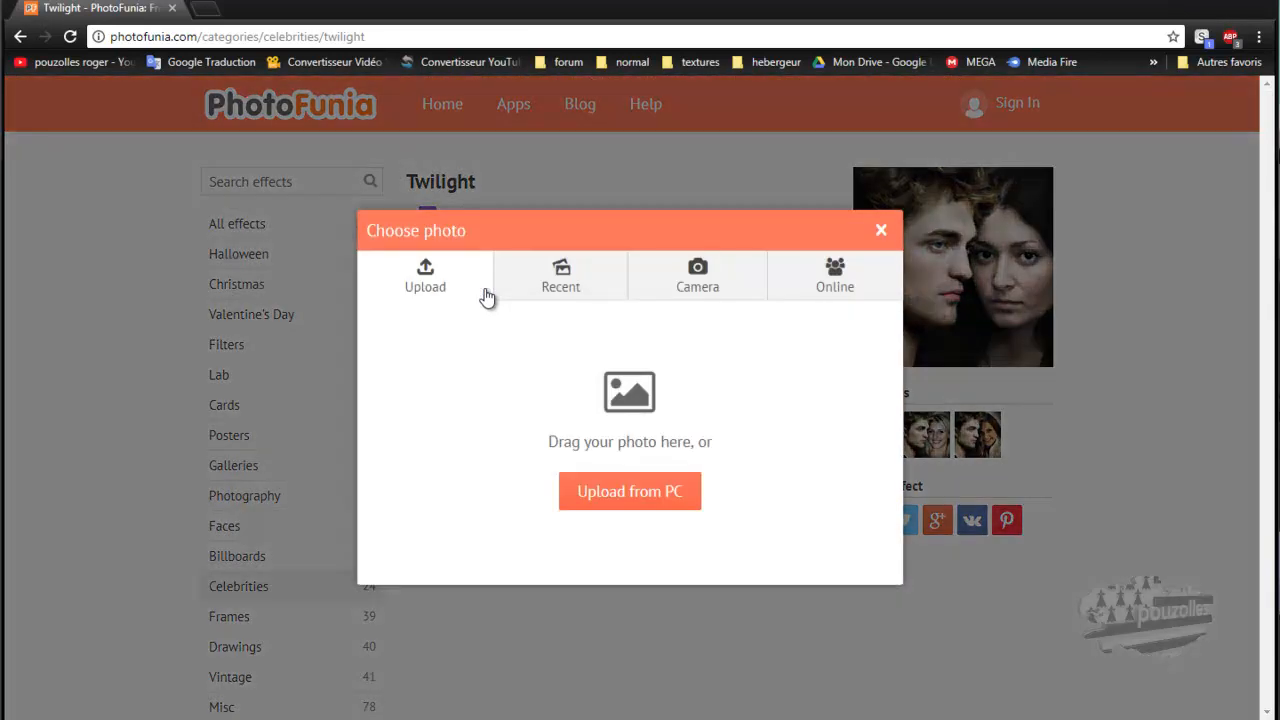
left_click(633, 500)
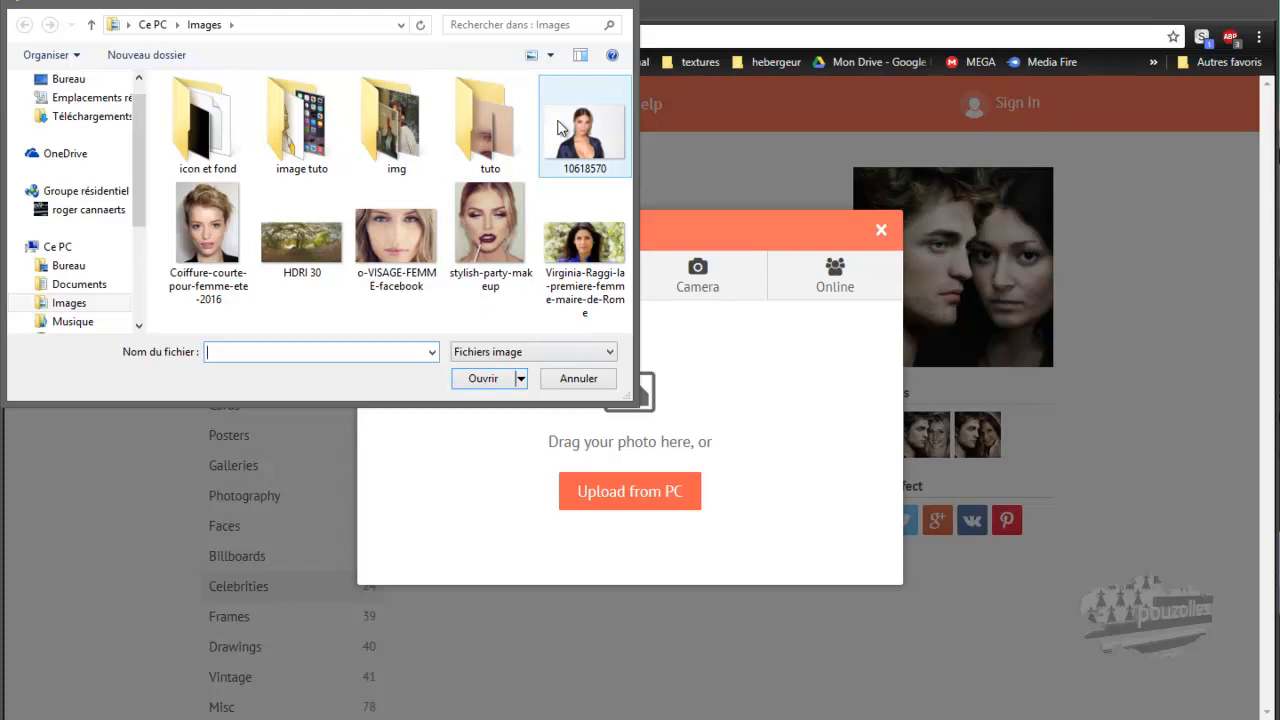
left_click(590, 240)
left_click(487, 386)
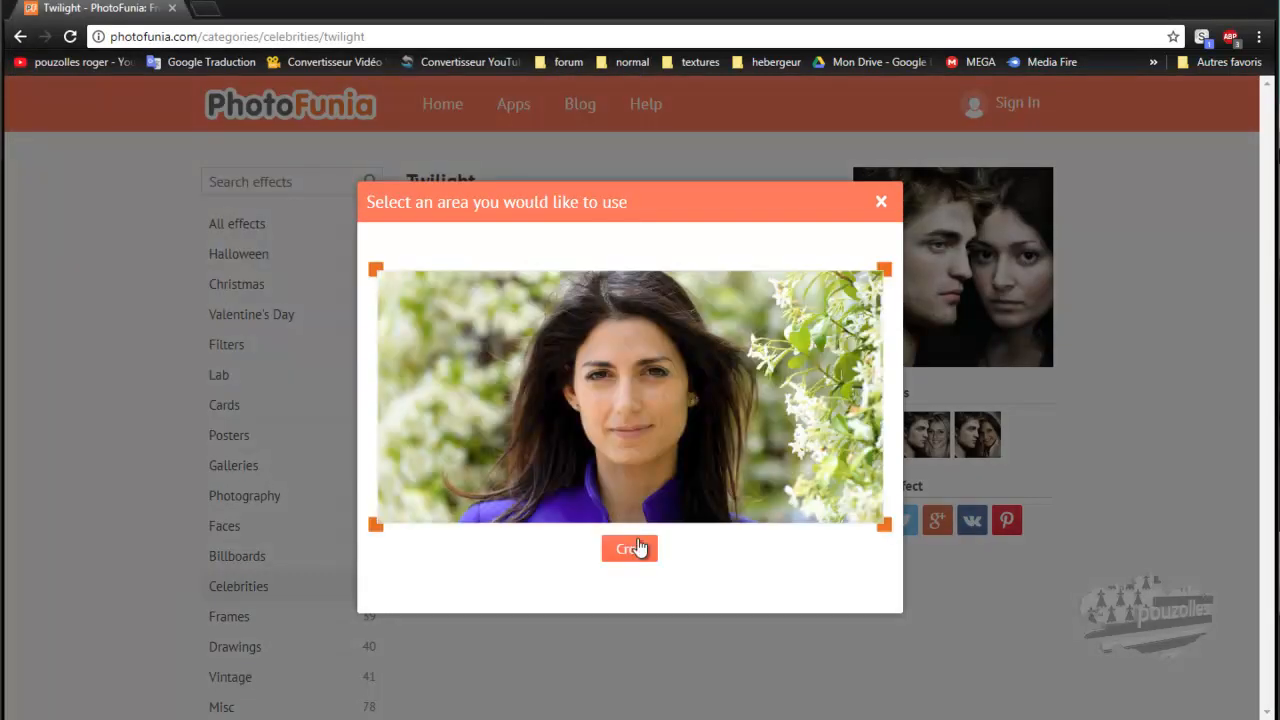
left_click(641, 555)
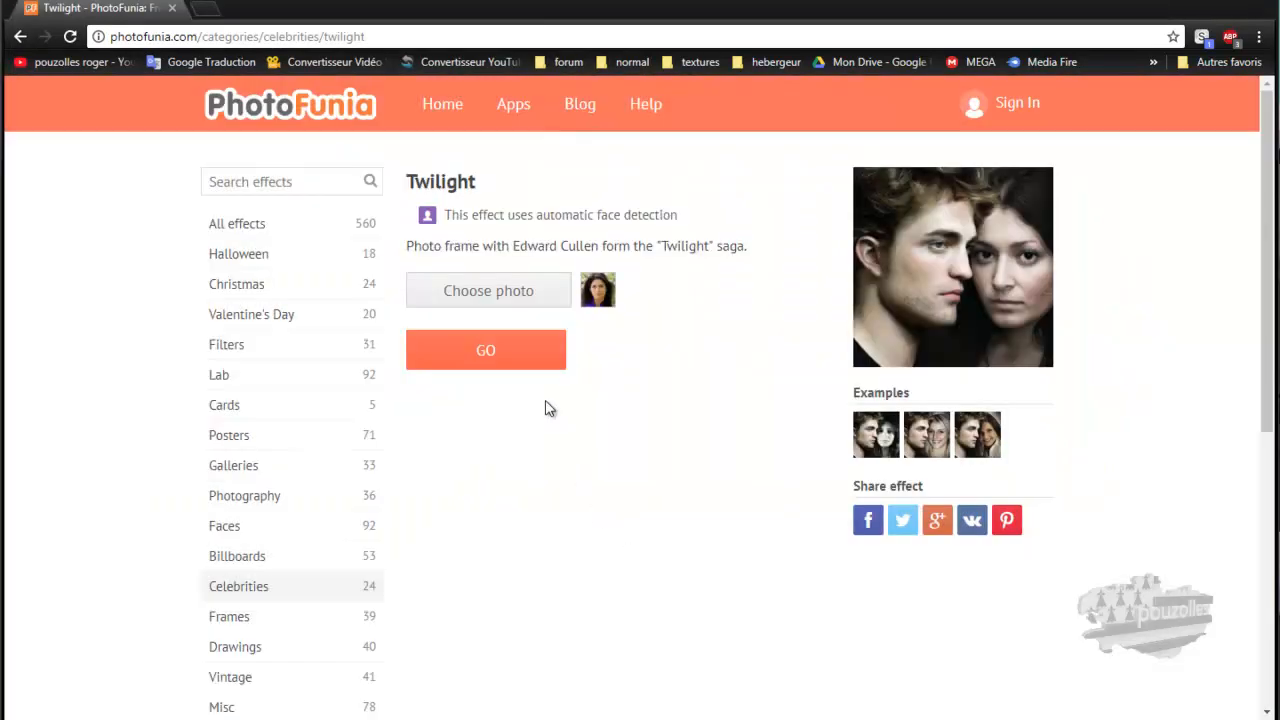
left_click(496, 360)
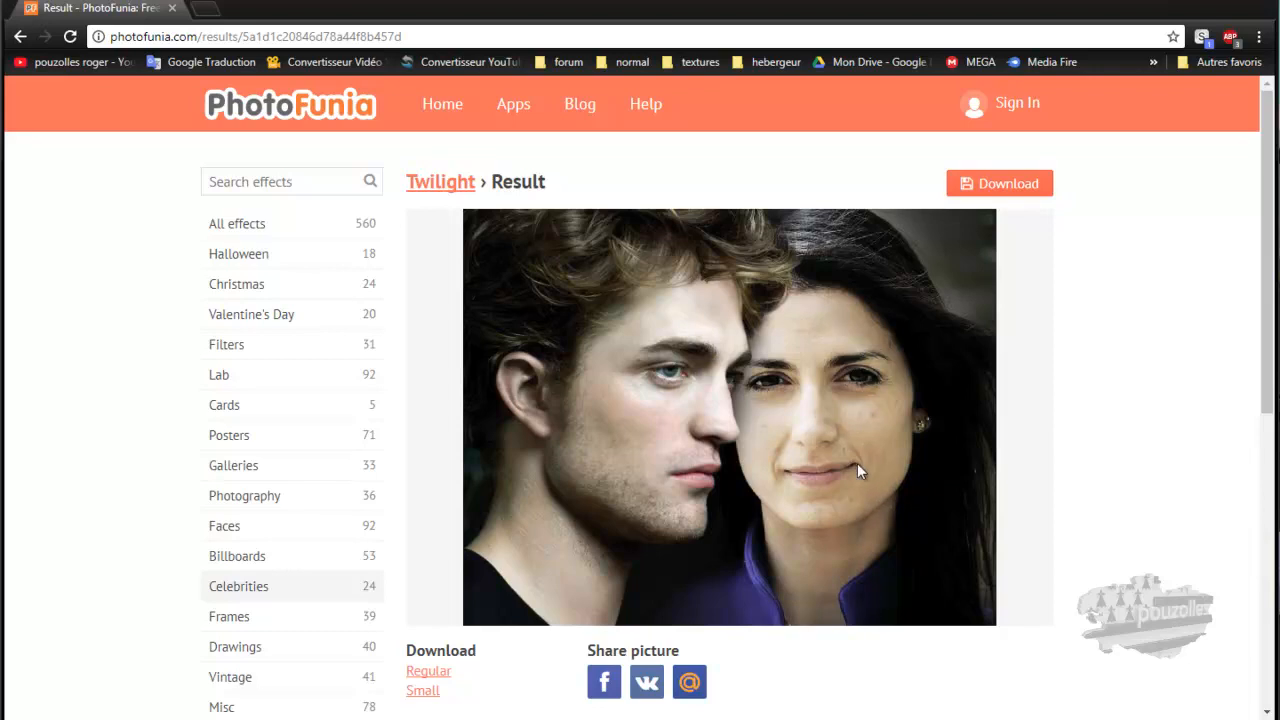
Browse the effects in the Professions category and open the TV category
scroll(168, 555, "down", 3)
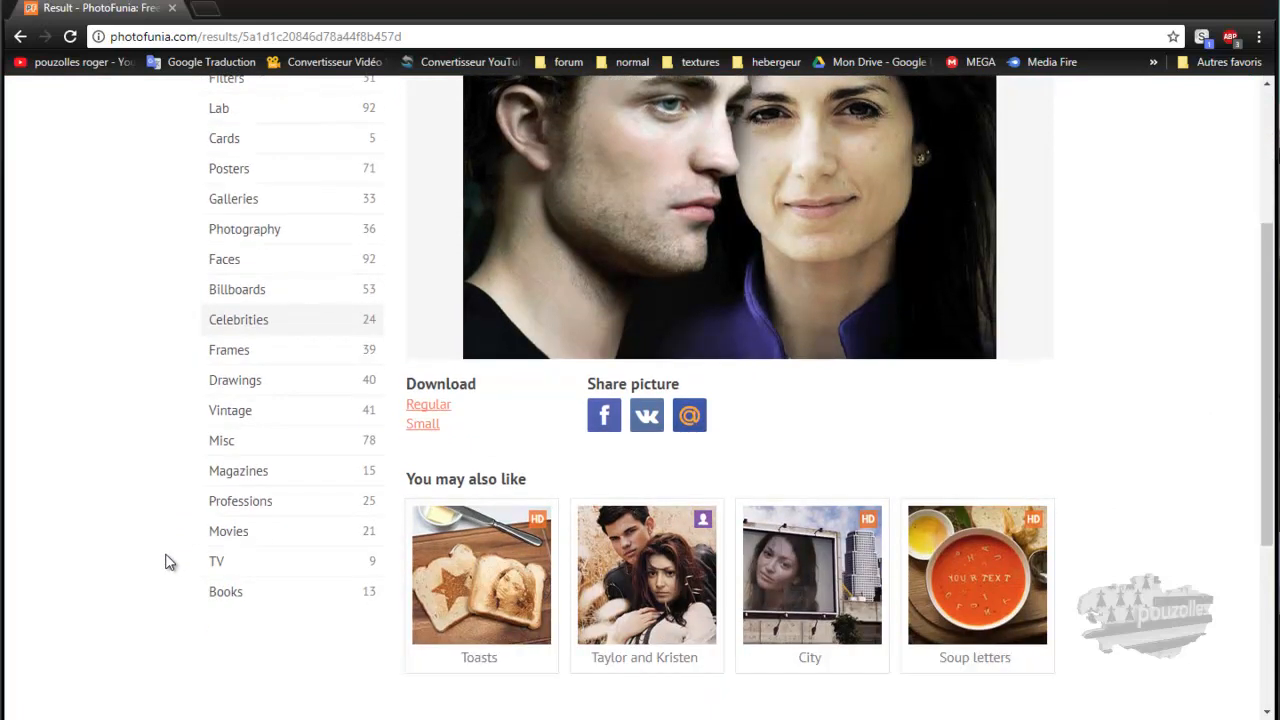
left_click(238, 503)
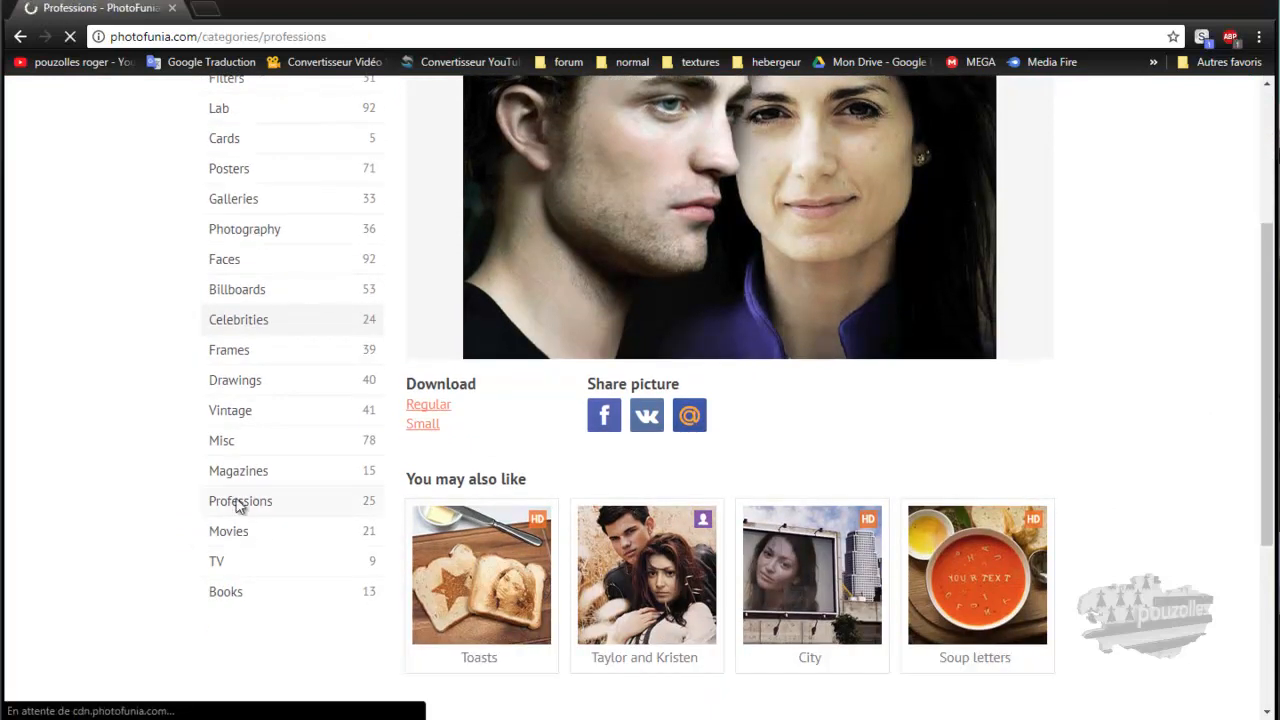
scroll(165, 505, "down", 3)
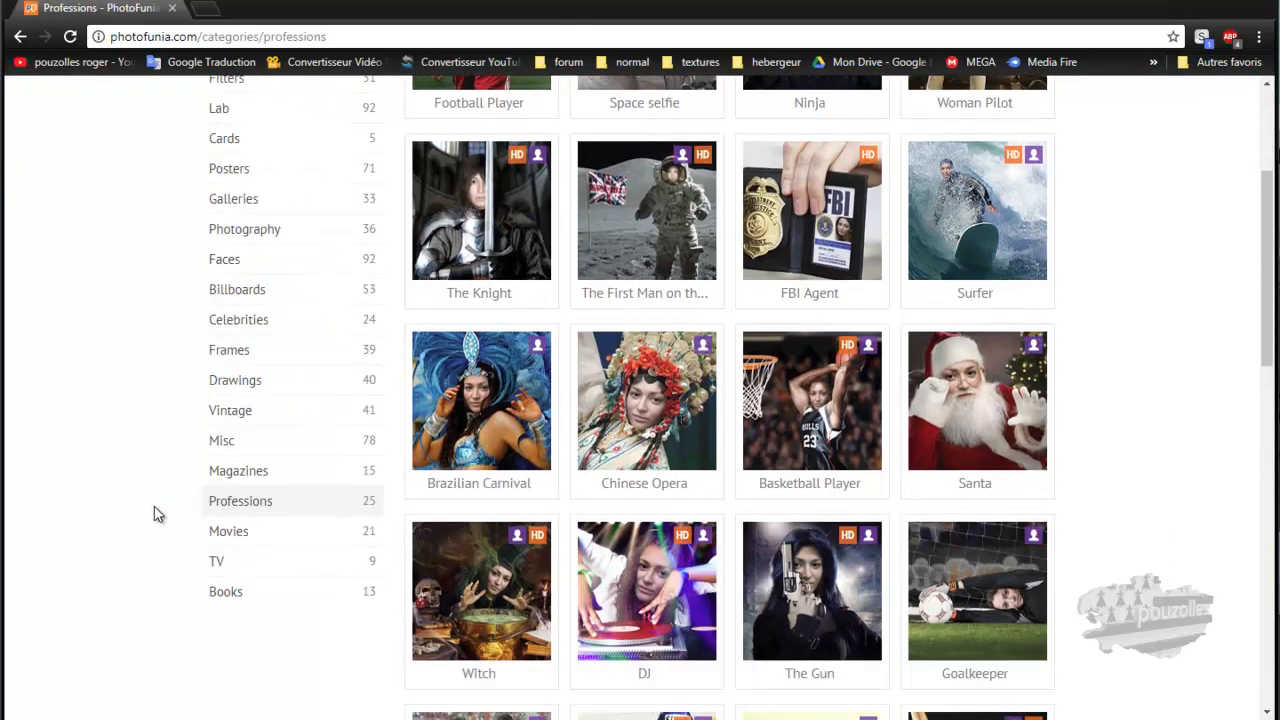
left_click(218, 563)
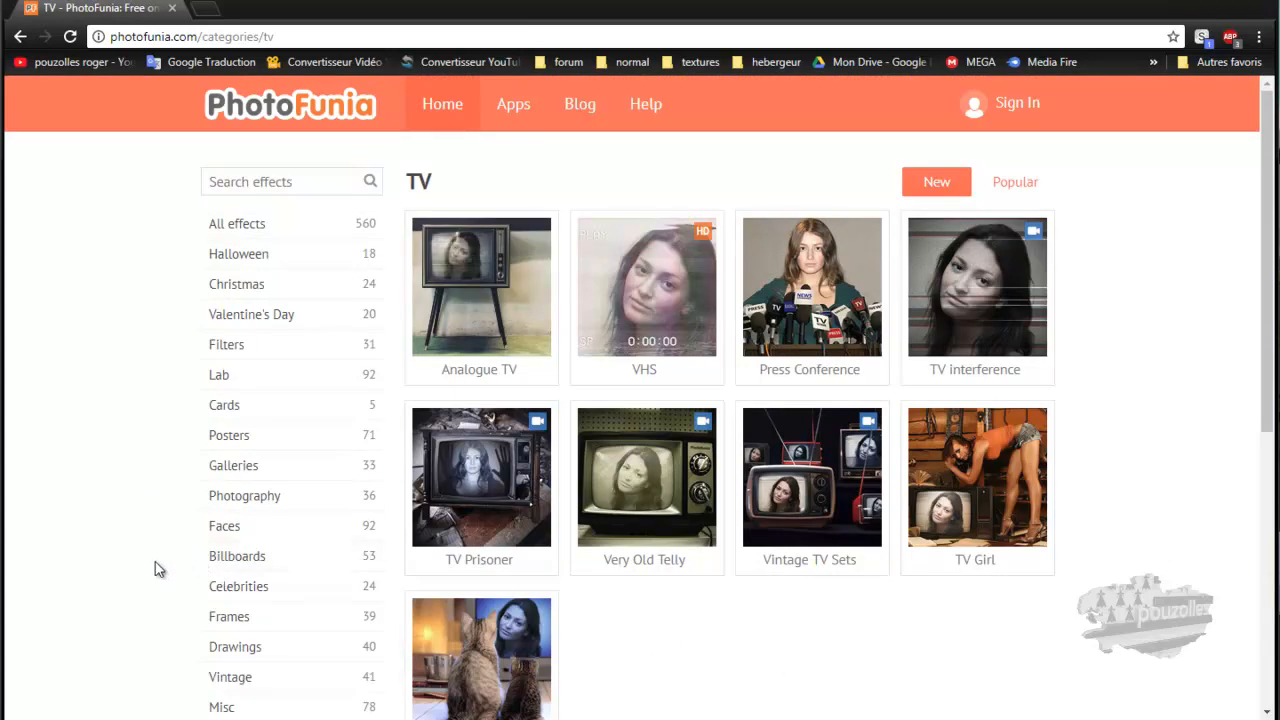
Open the Very Old Book effect from the Books category
scroll(173, 565, "down", 3)
left_click(222, 593)
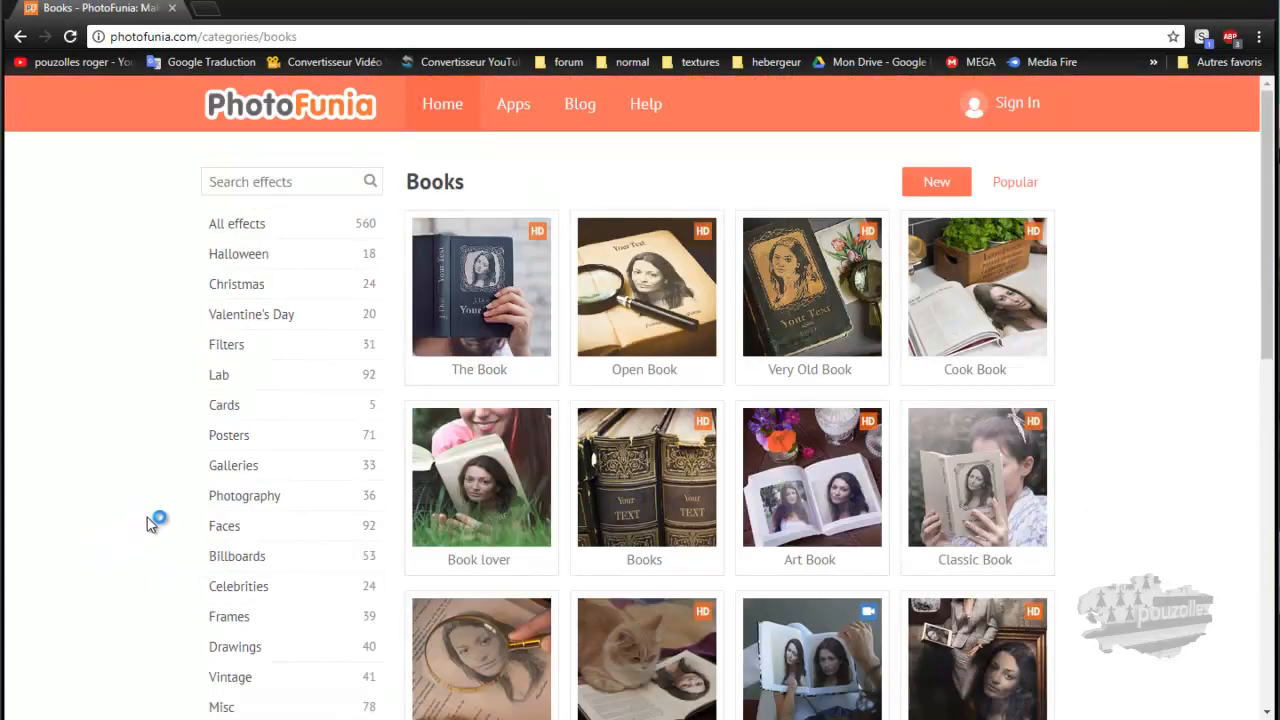
left_click(788, 312)
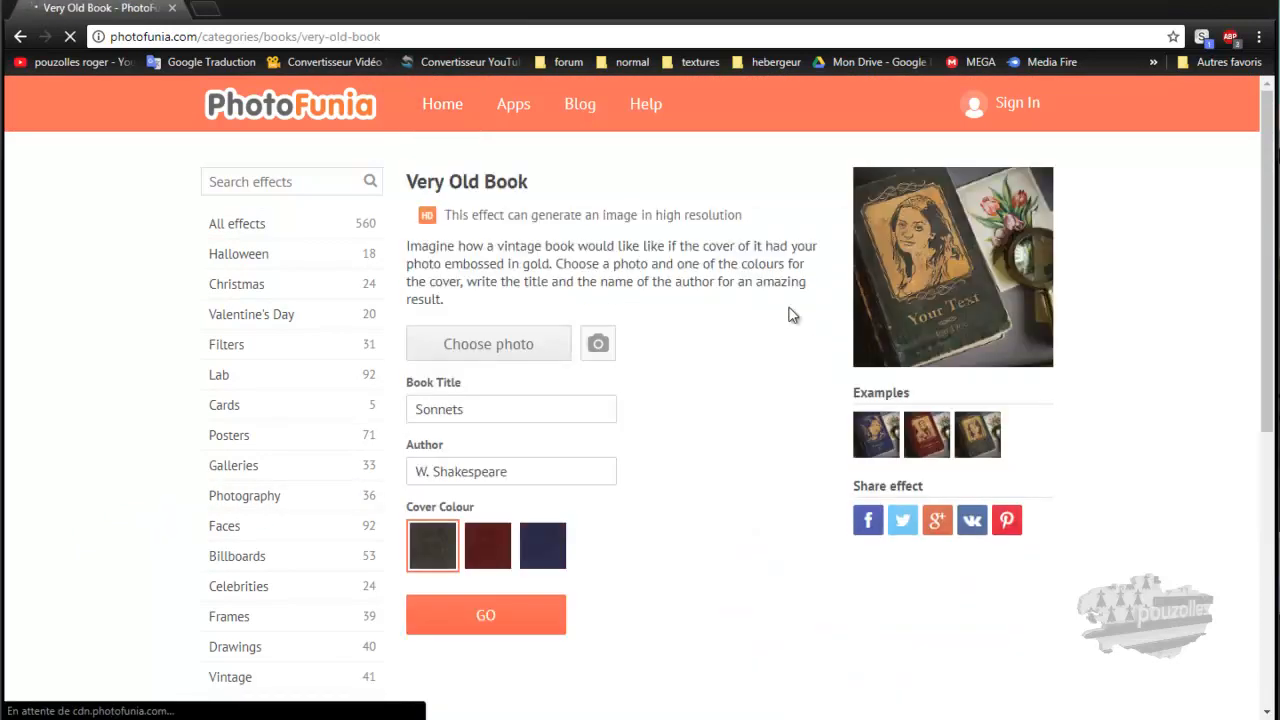
Upload the Coiffure-courte-pour-femme-ete-2016 photo for the book cover and crop it with the default area
left_click(458, 356)
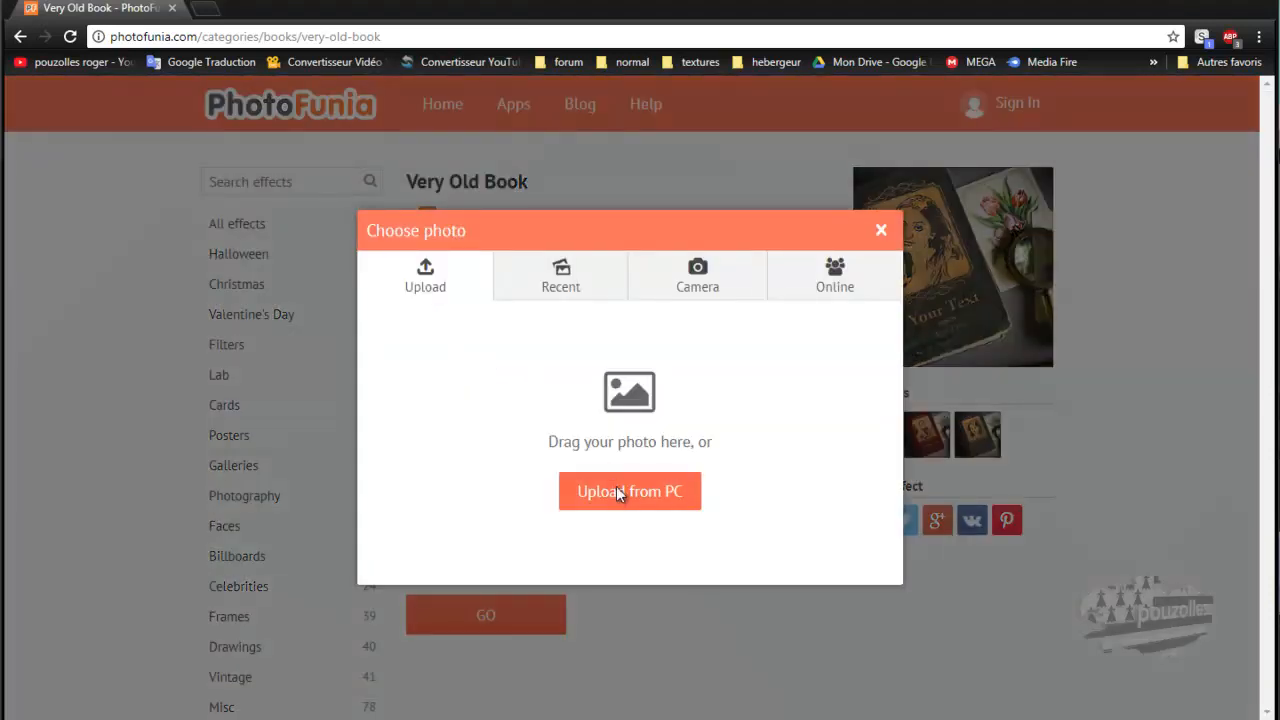
left_click(617, 488)
left_click(218, 256)
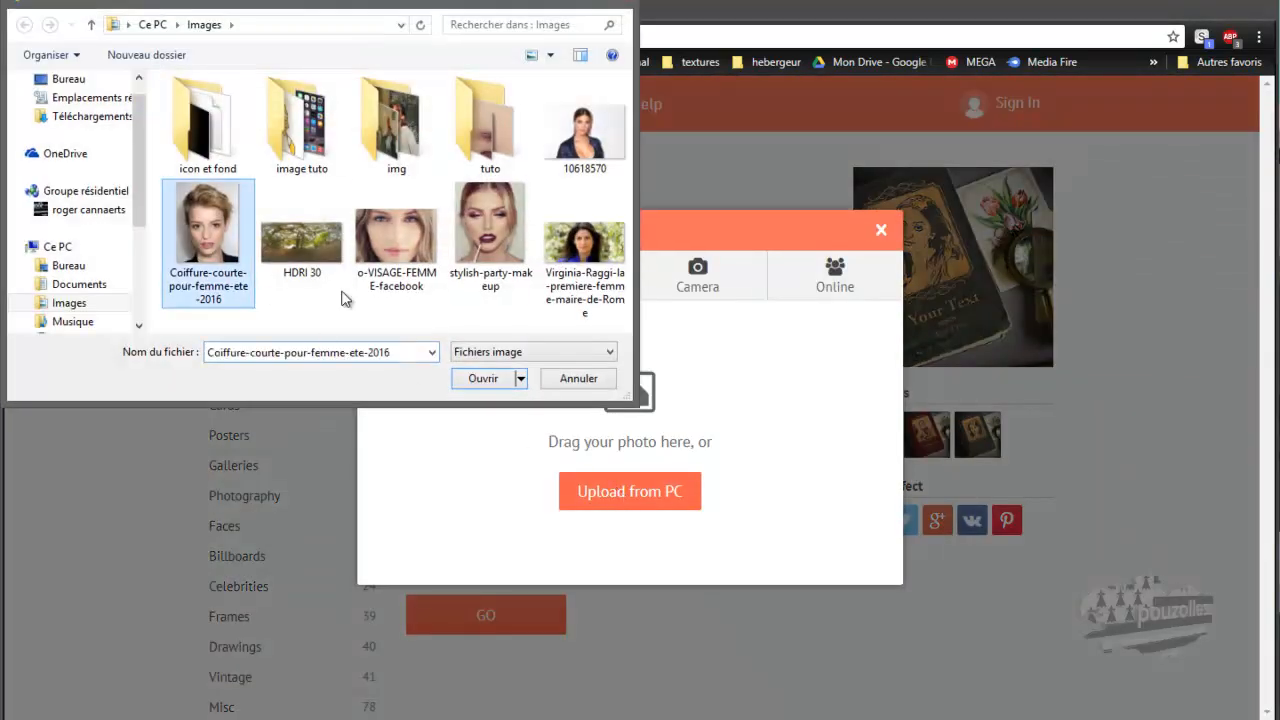
left_click(483, 378)
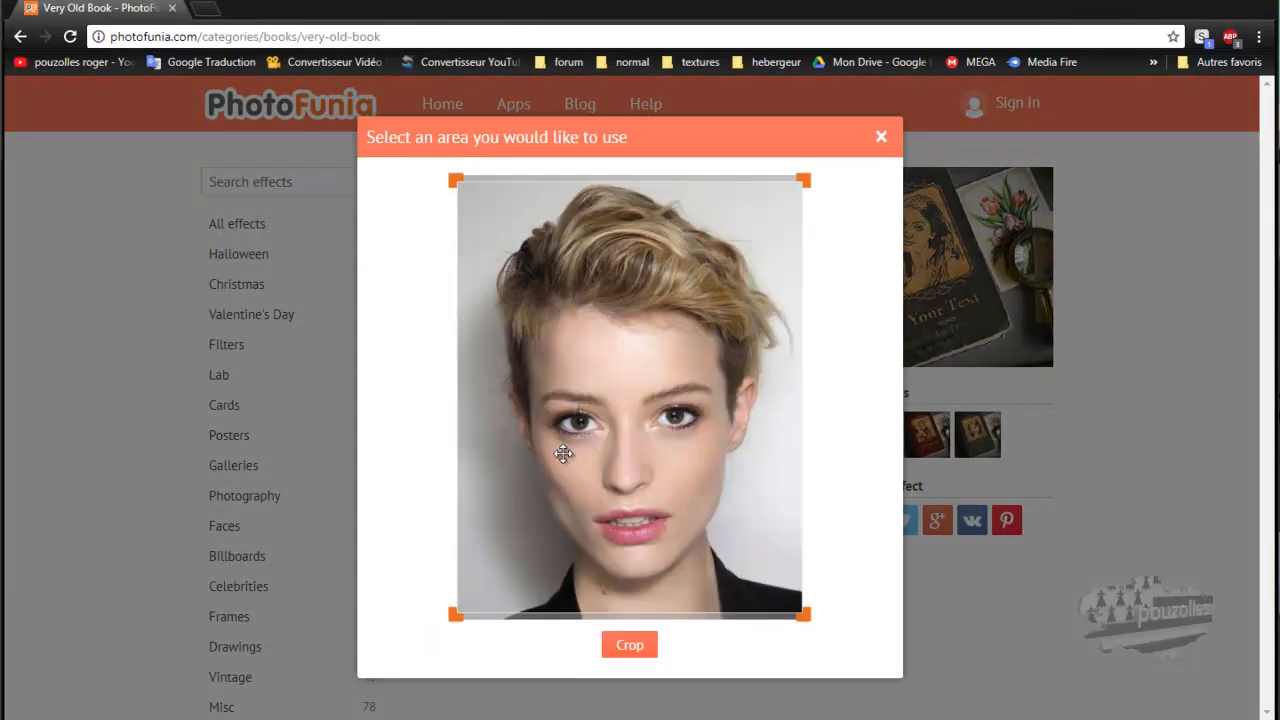
left_click(630, 646)
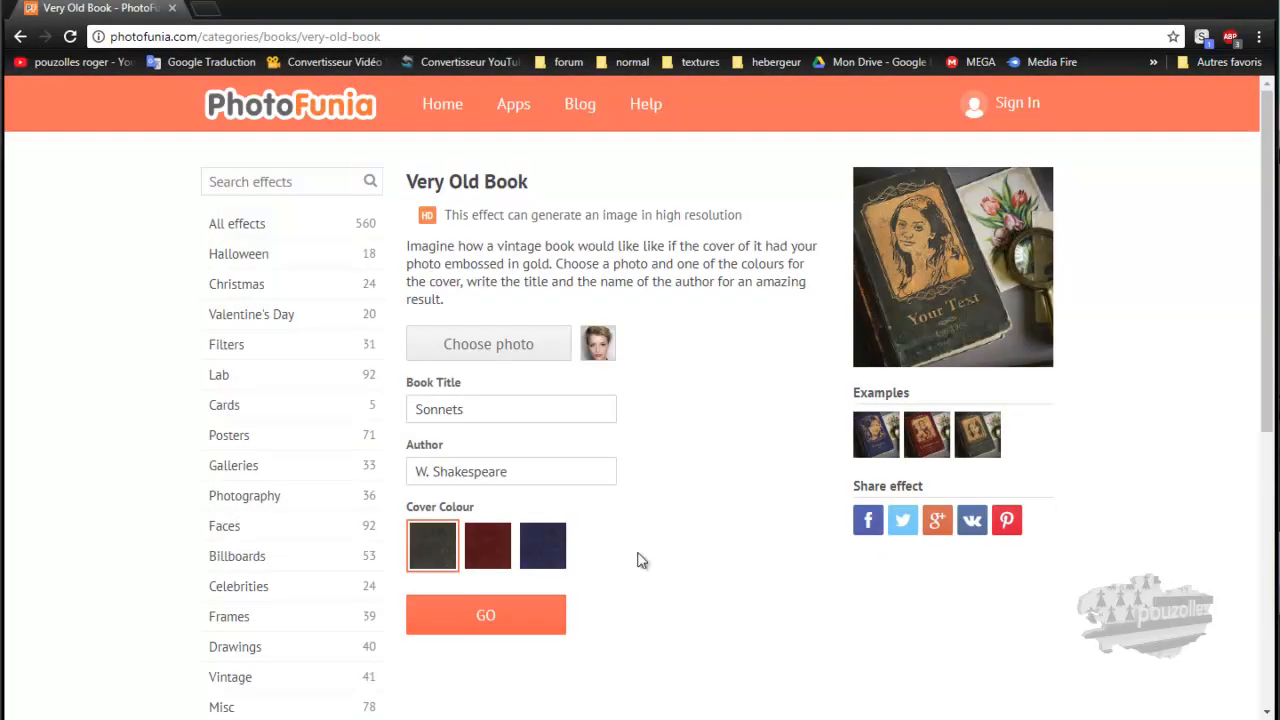
Generate the Very Old Book montage with the dark grey cover colour and the default title and author
left_click(497, 556)
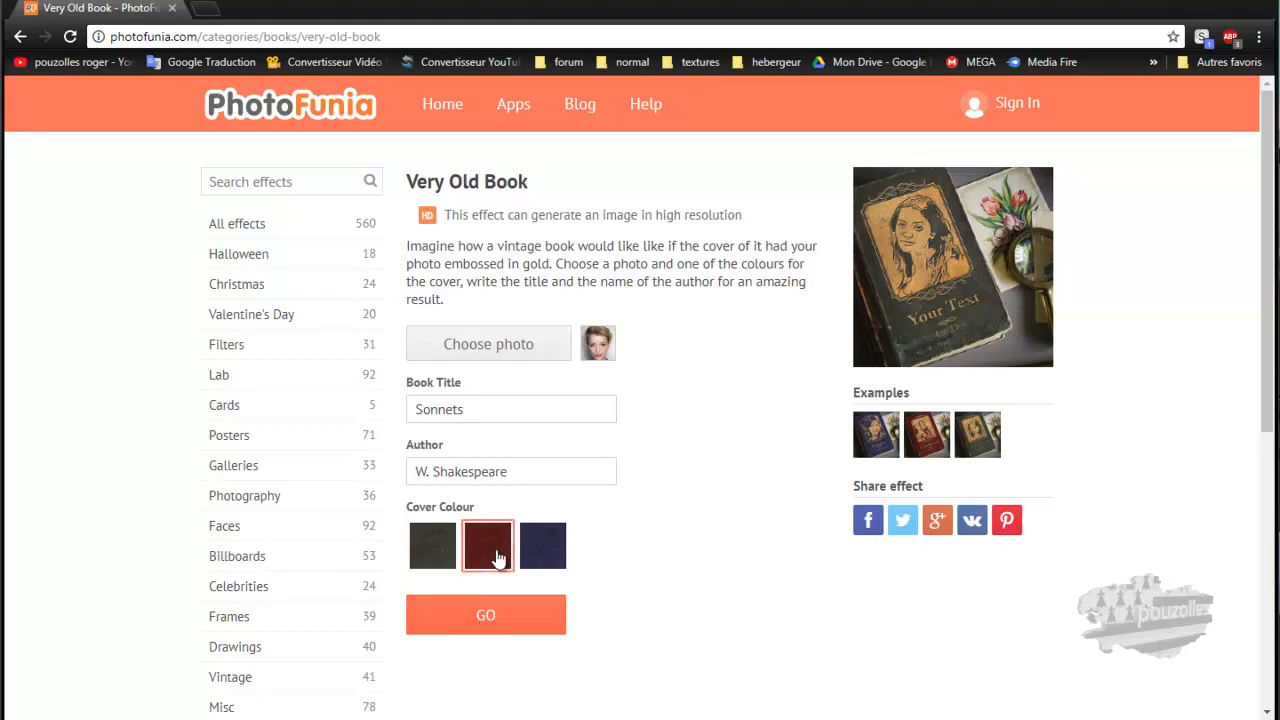
left_click(440, 555)
left_click(485, 615)
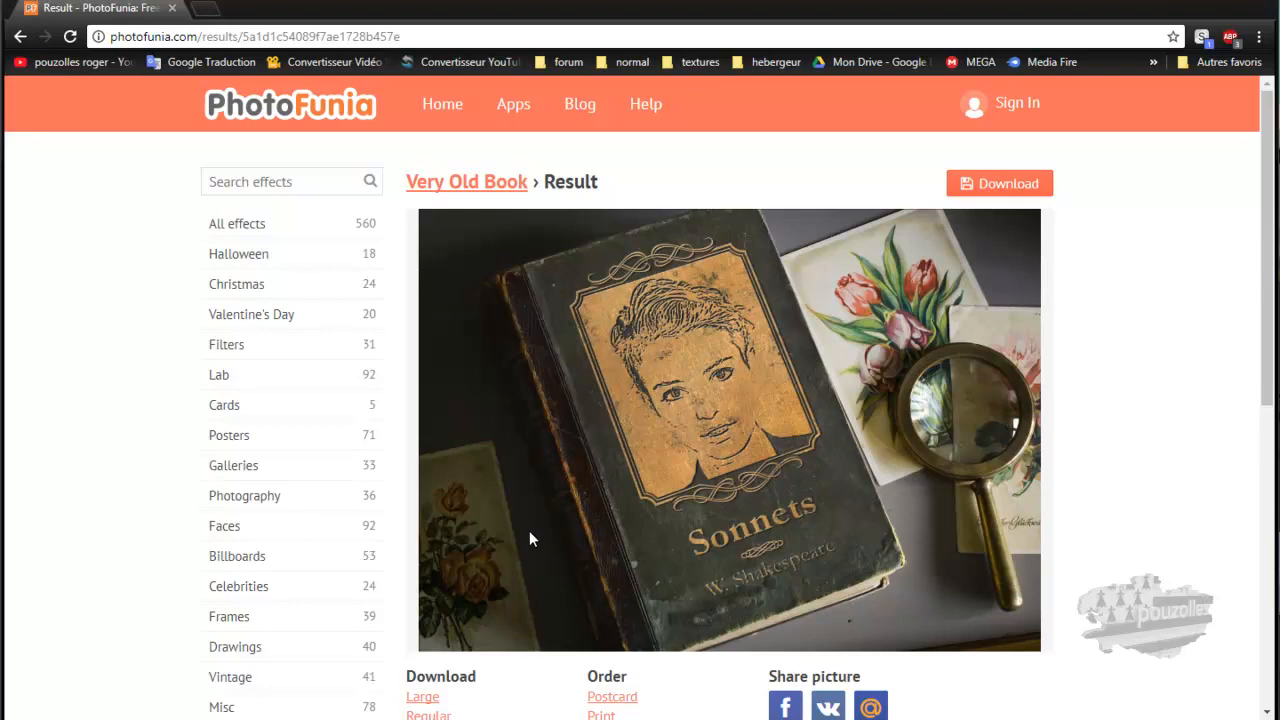
Review the book montage and its download options, and open the suggested Retro Wave effect
scroll(530, 539, "down", 1)
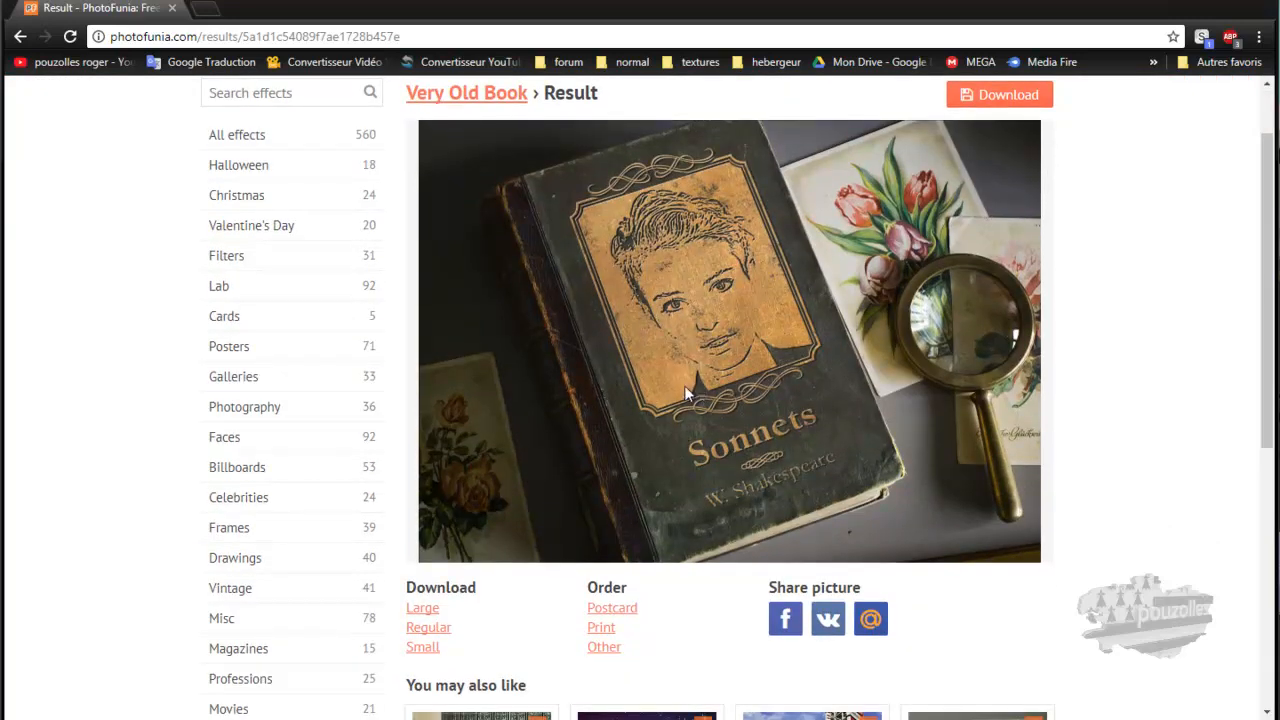
scroll(685, 393, "down", 1)
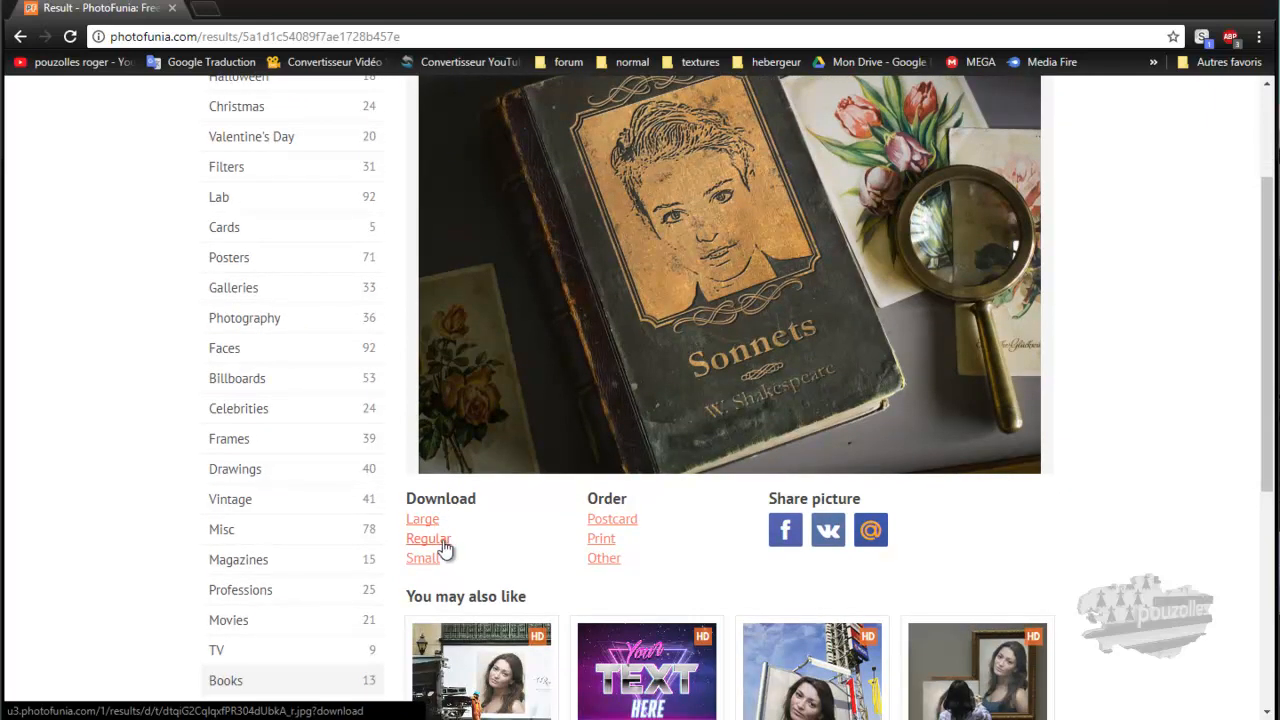
scroll(506, 558, "down", 3)
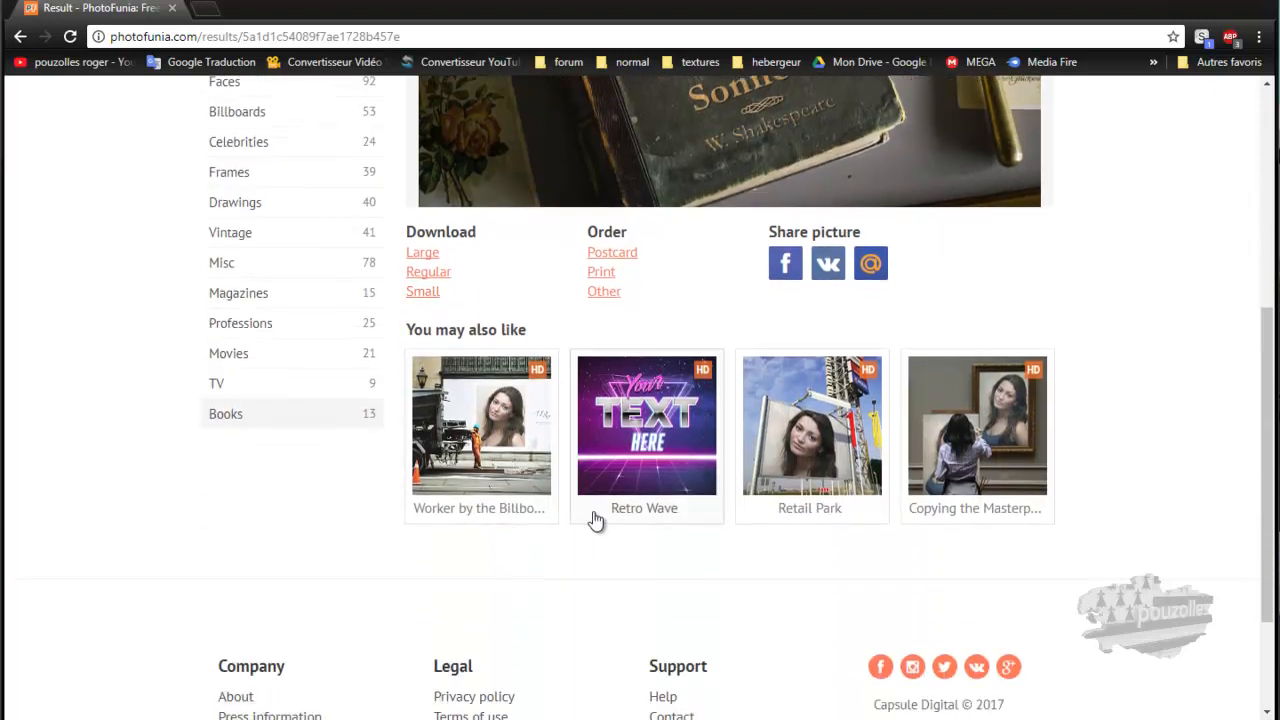
left_click(600, 470)
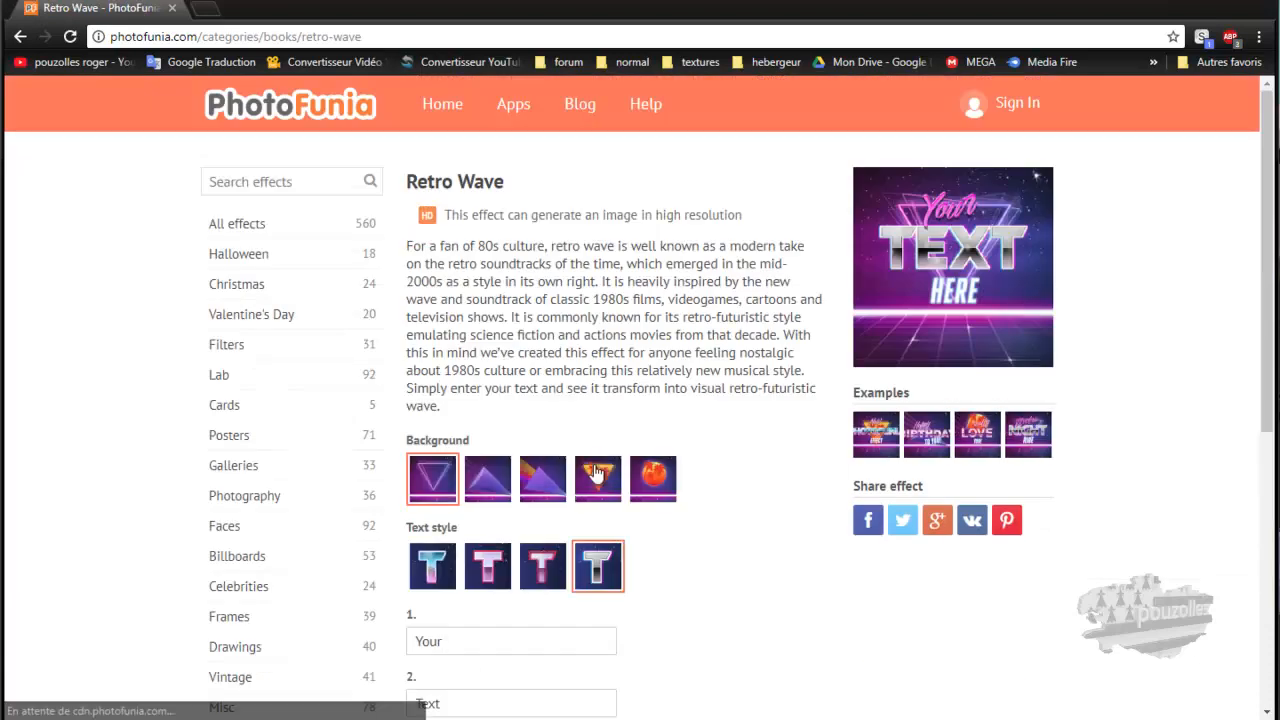
Try the Retro Wave backgrounds and select the orange inverted triangle with palm trees
left_click(487, 483)
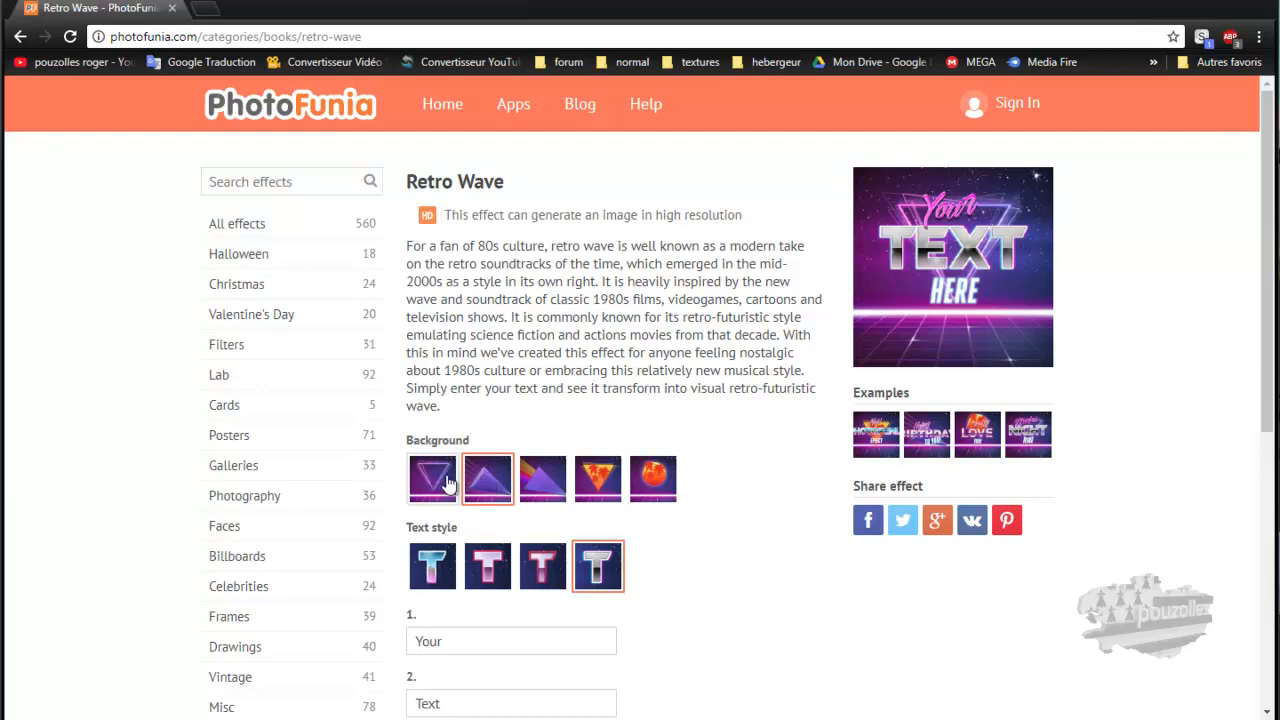
left_click(548, 482)
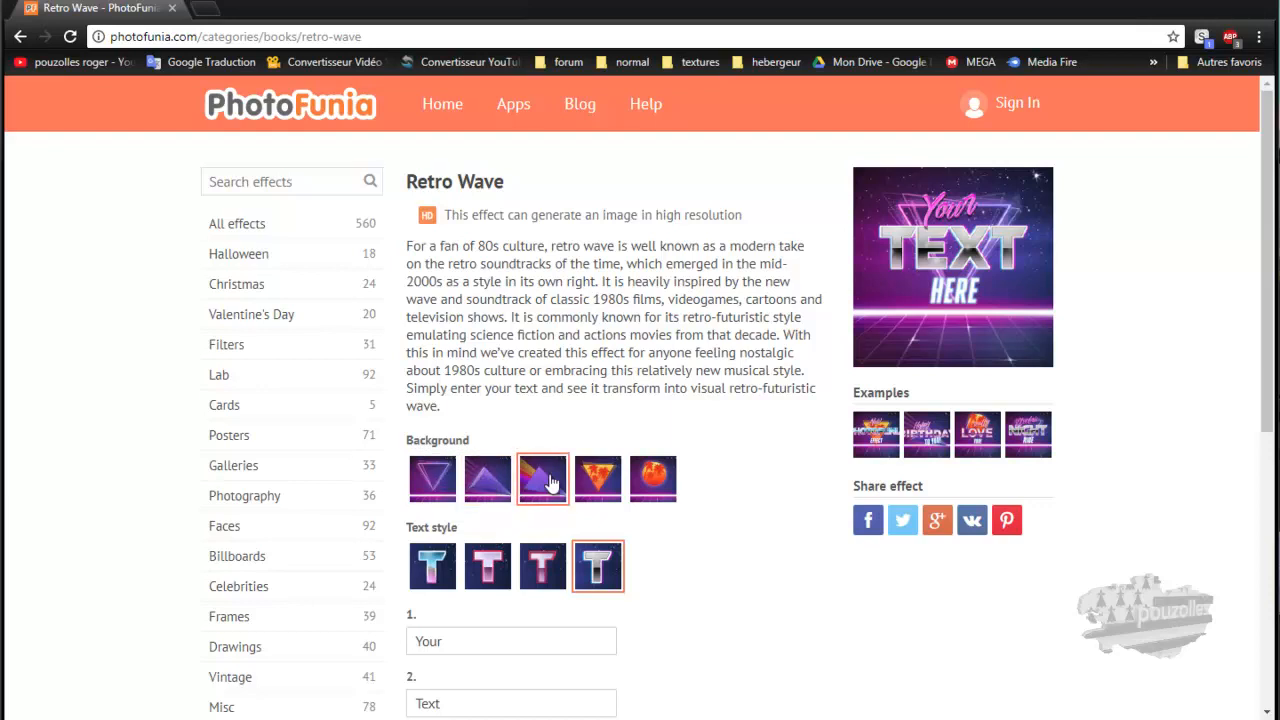
left_click(598, 482)
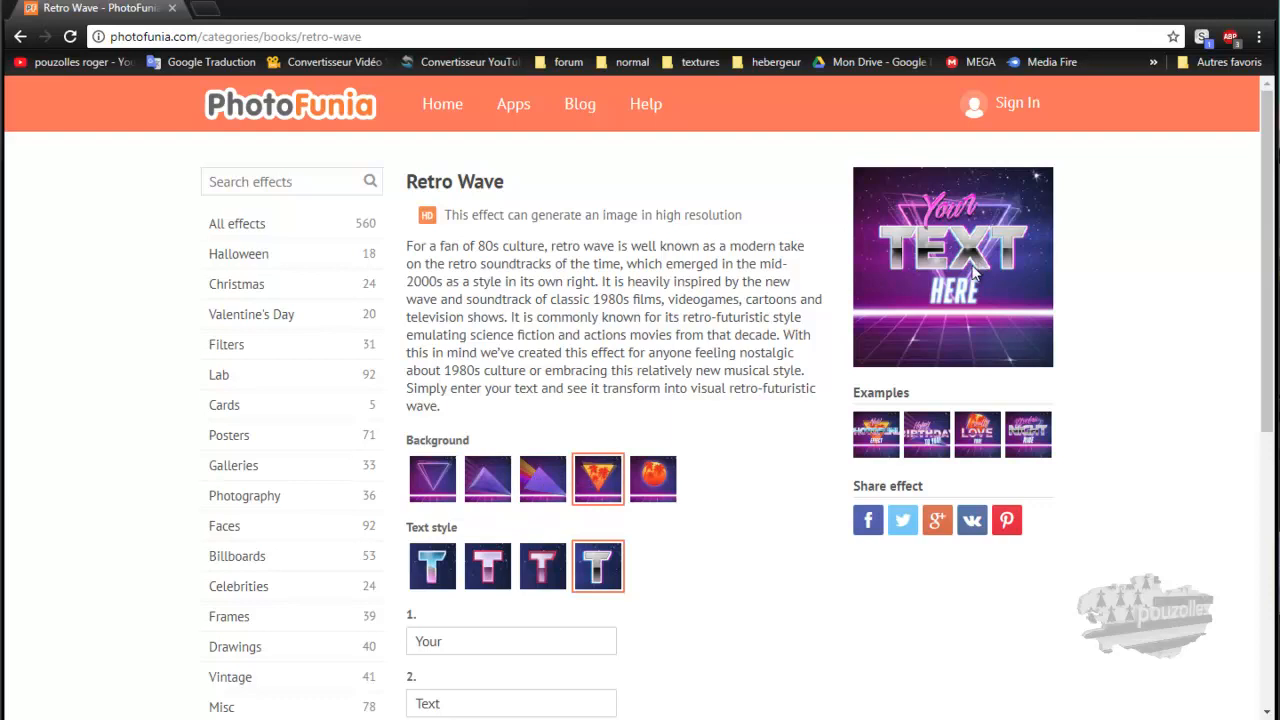
View the first two Retro Wave example images at full size and close the viewer
left_click(876, 438)
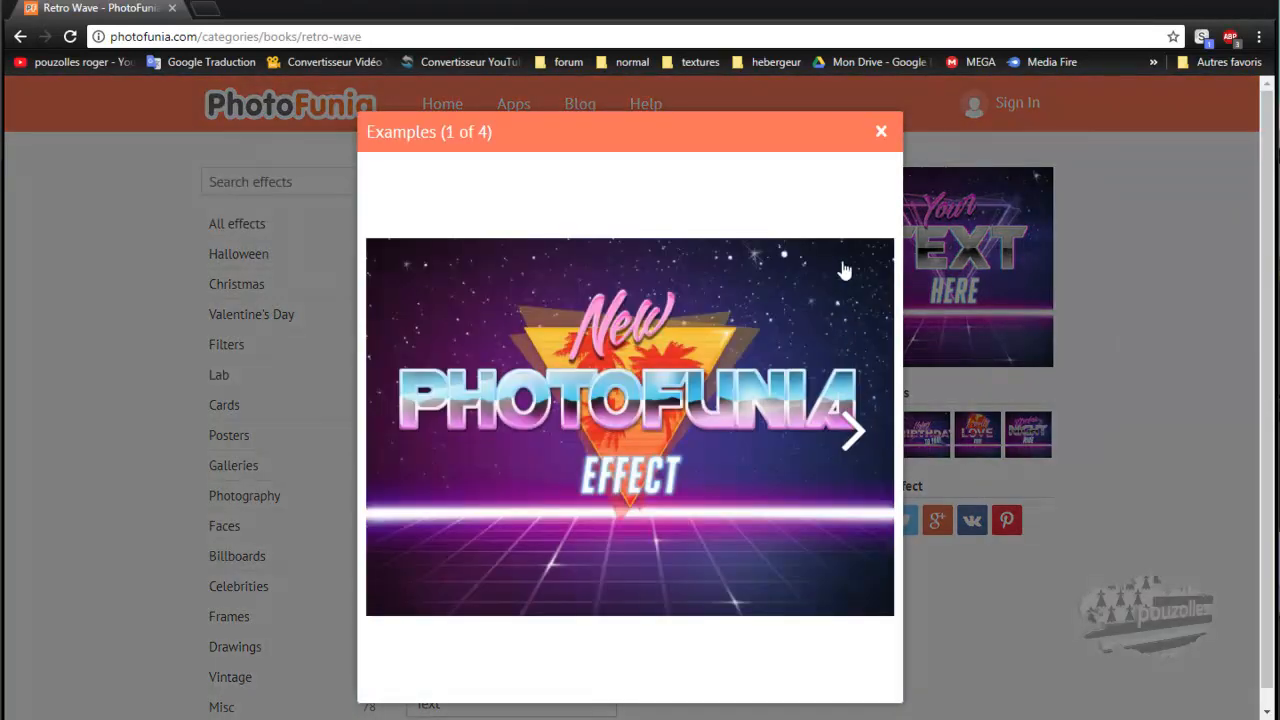
left_click(882, 132)
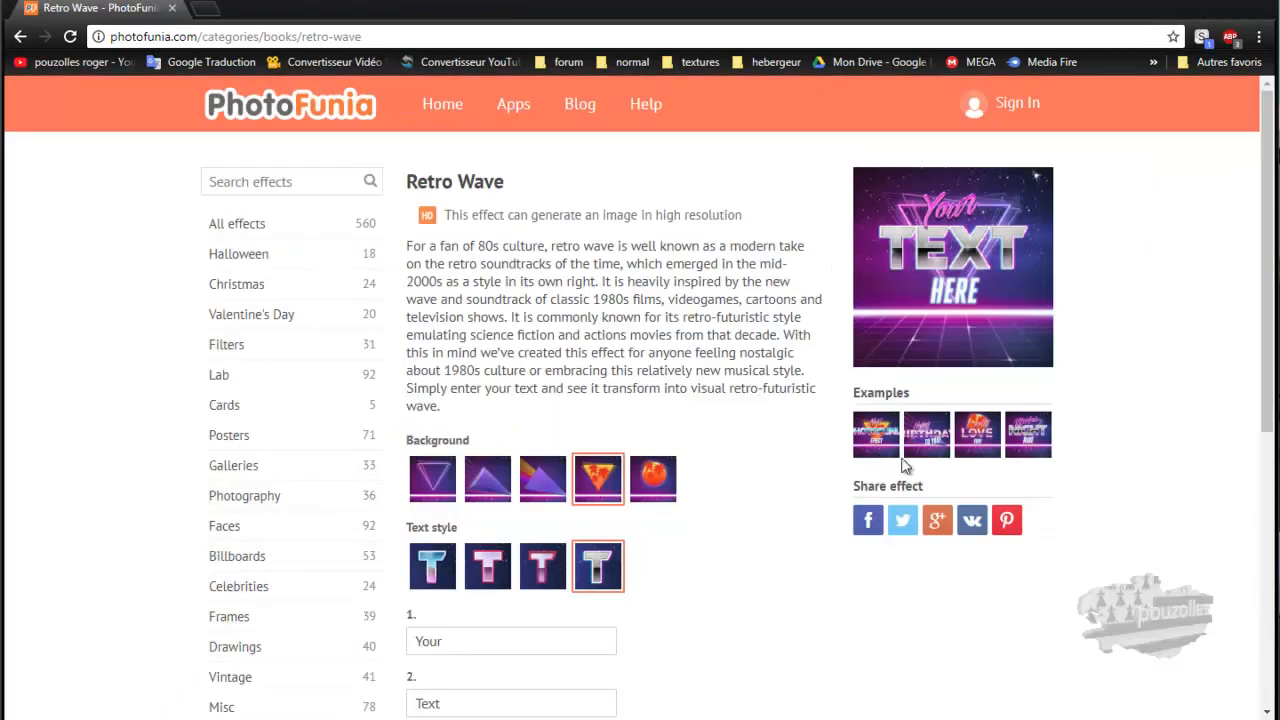
left_click(930, 440)
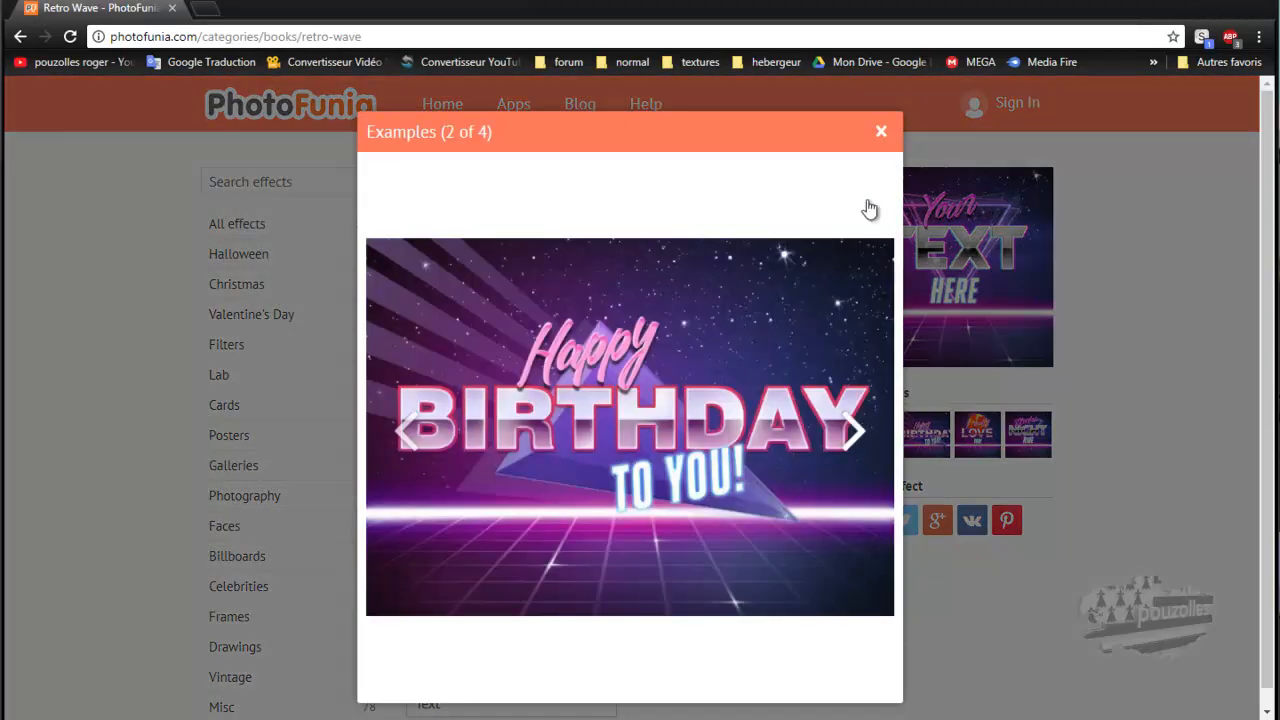
left_click(881, 131)
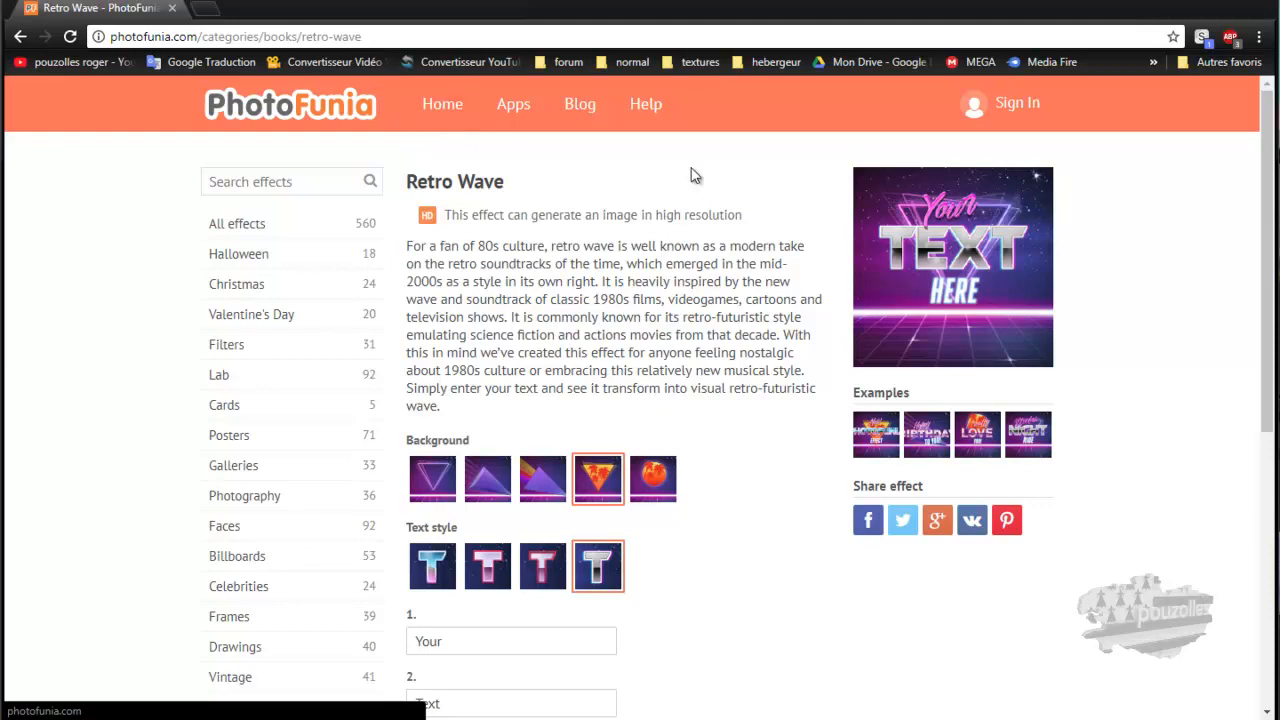
left_click(1154, 62)
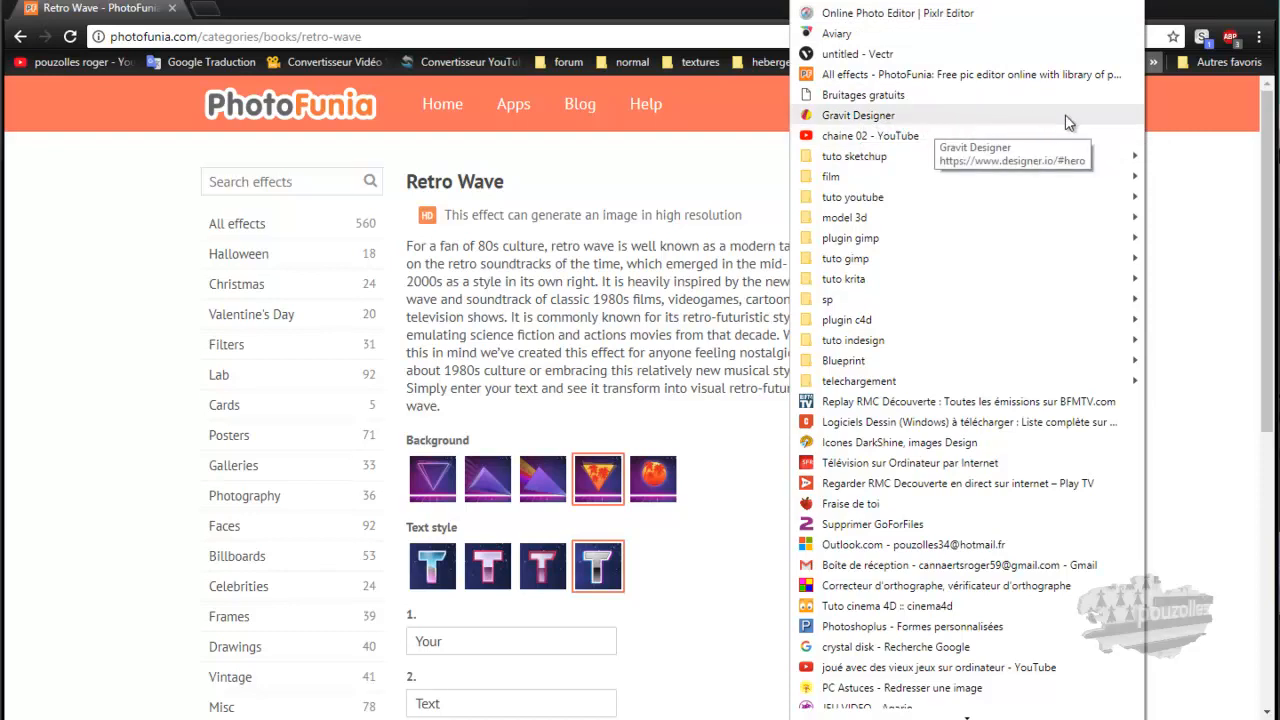
left_click(1193, 233)
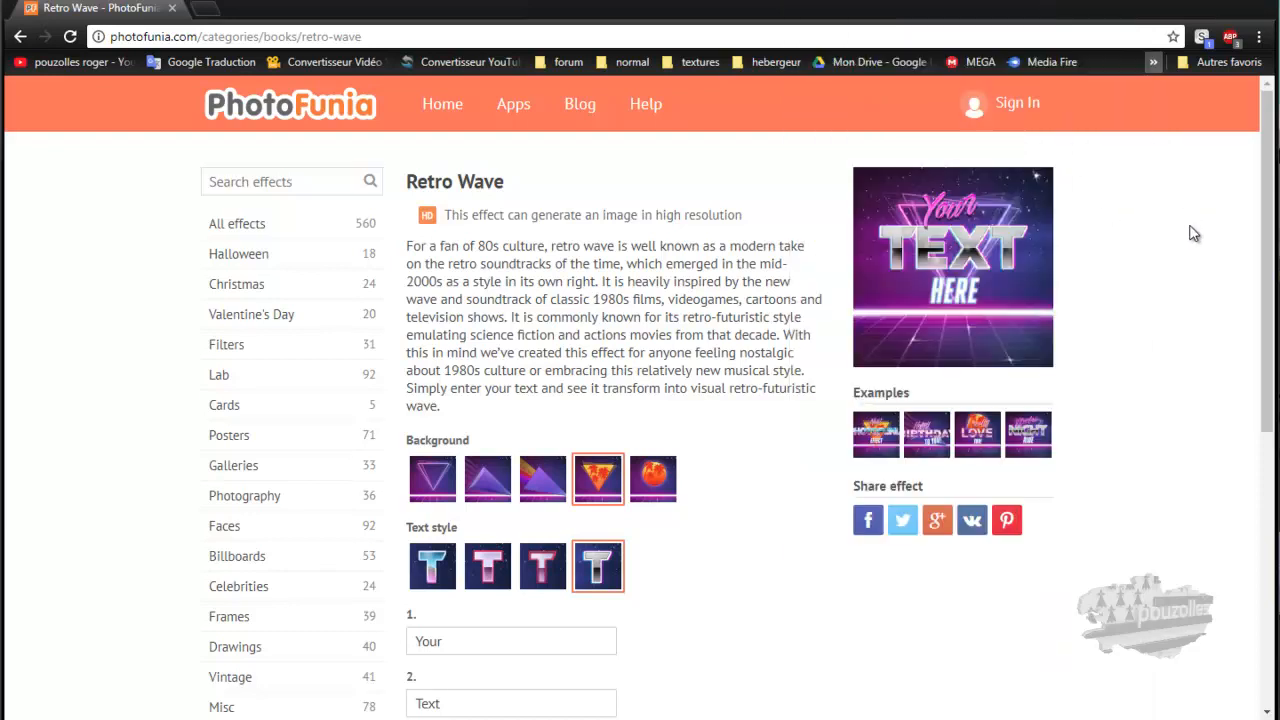